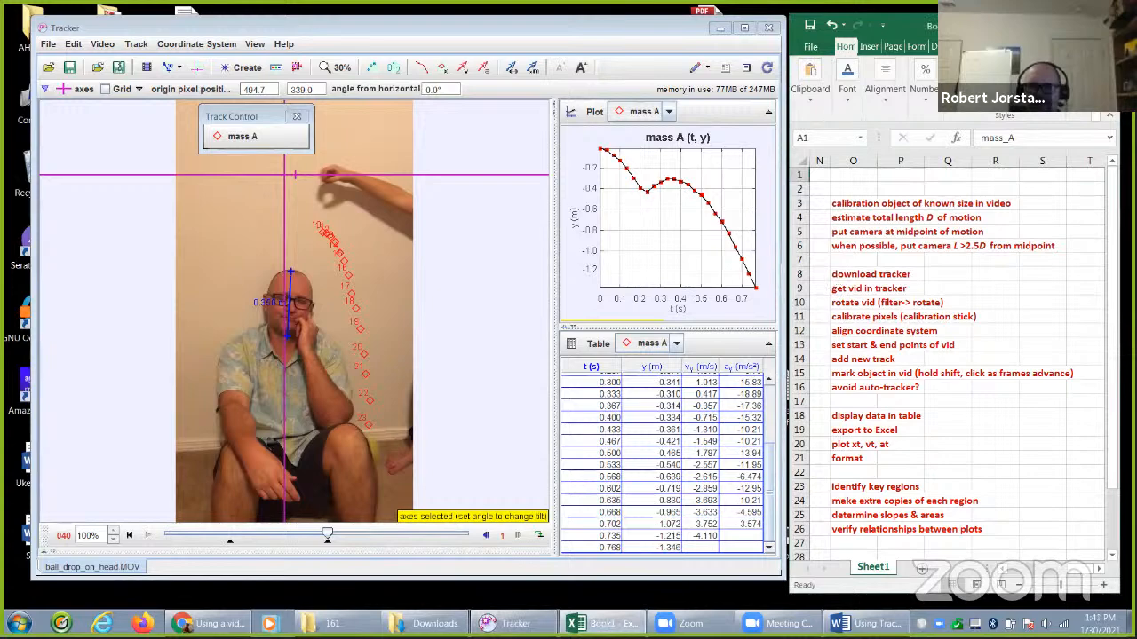
# Maximize the workbook and move the three untitled charts aside to uncover the formatted plots beneath them
pyautogui.click(1081, 26)
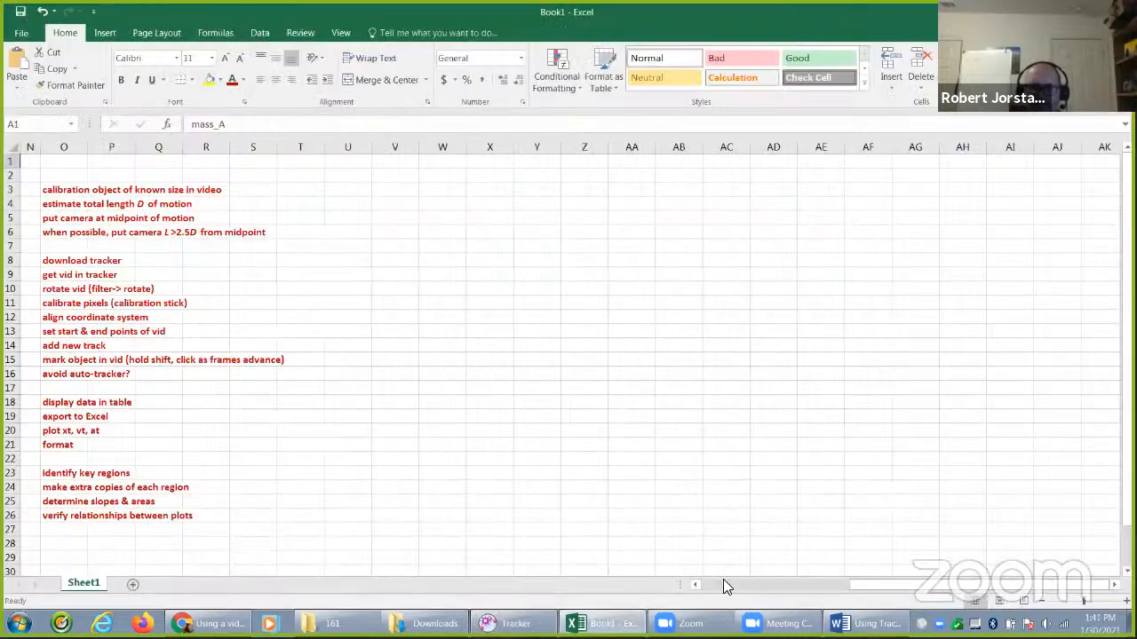
pyautogui.moveTo(723, 582); pyautogui.dragTo(705, 582)
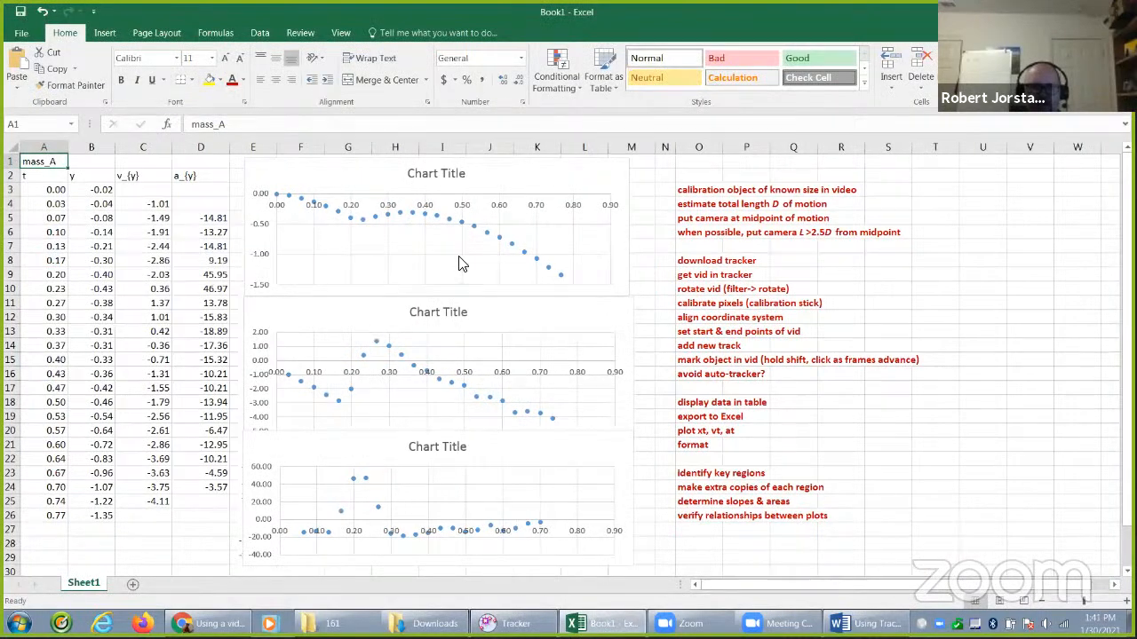
pyautogui.click(574, 182)
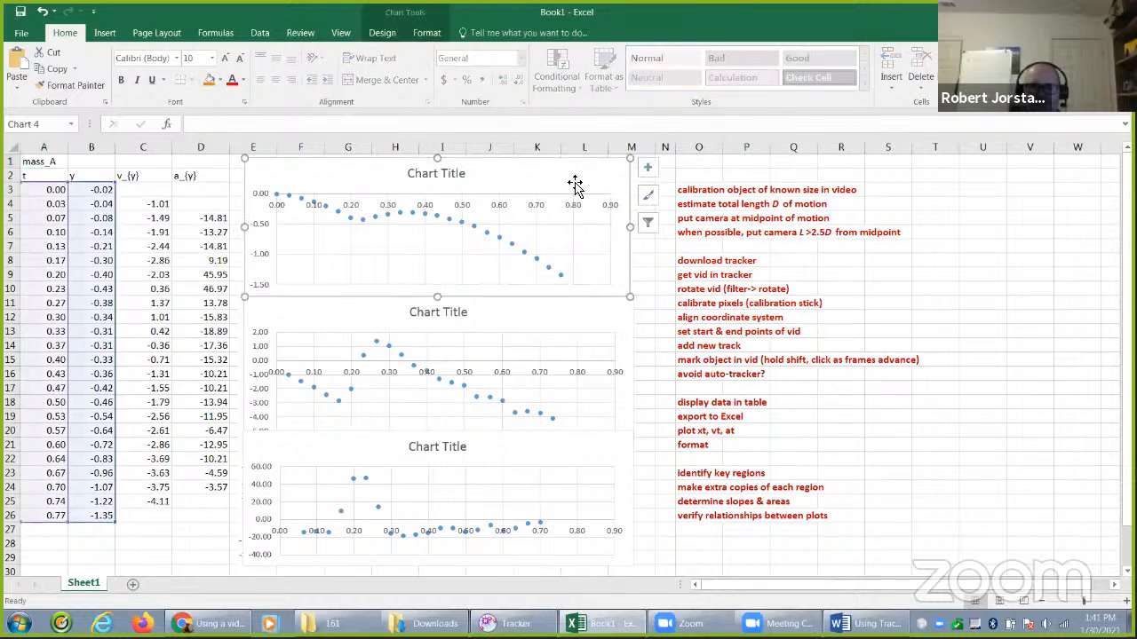
pyautogui.moveTo(583, 190); pyautogui.dragTo(857, 363)
pyautogui.moveTo(611, 318); pyautogui.dragTo(920, 361)
pyautogui.moveTo(482, 456); pyautogui.dragTo(888, 448)
pyautogui.moveTo(817, 399); pyautogui.dragTo(817, 400)
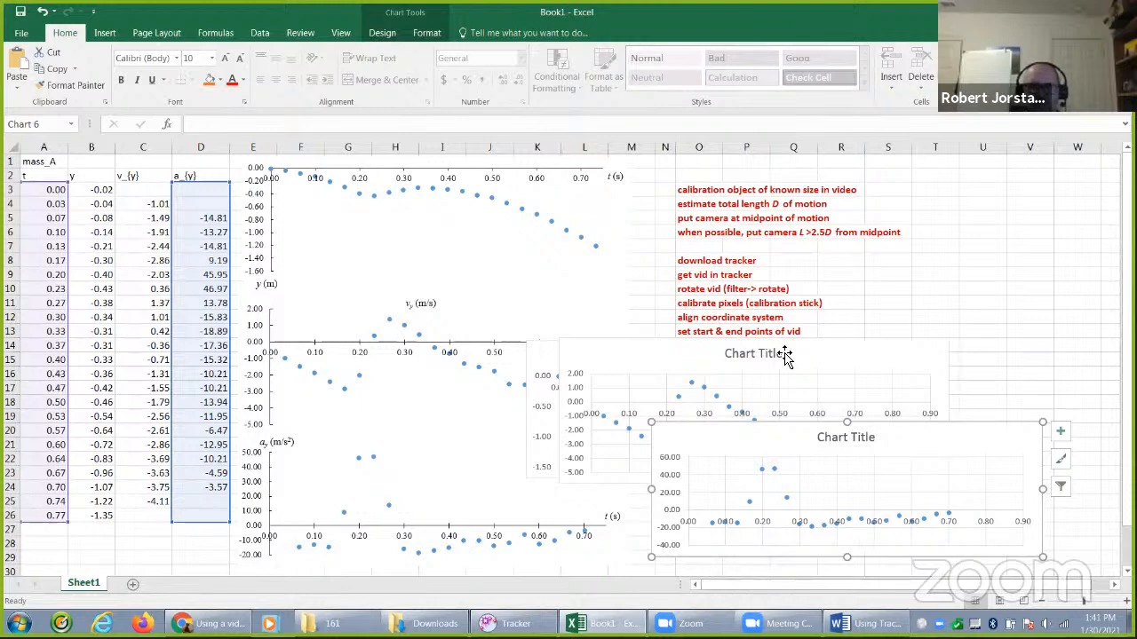
# Undo the moves of the three untitled charts
pyautogui.click(41, 12)
pyautogui.click(42, 11)
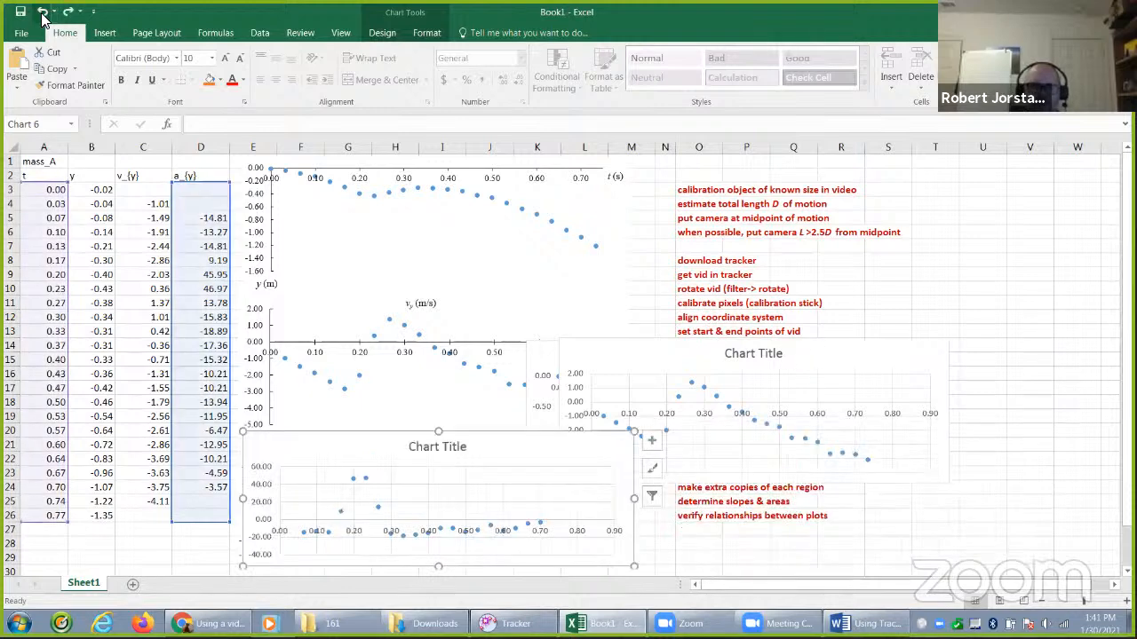
pyautogui.click(42, 11)
pyautogui.click(42, 11)
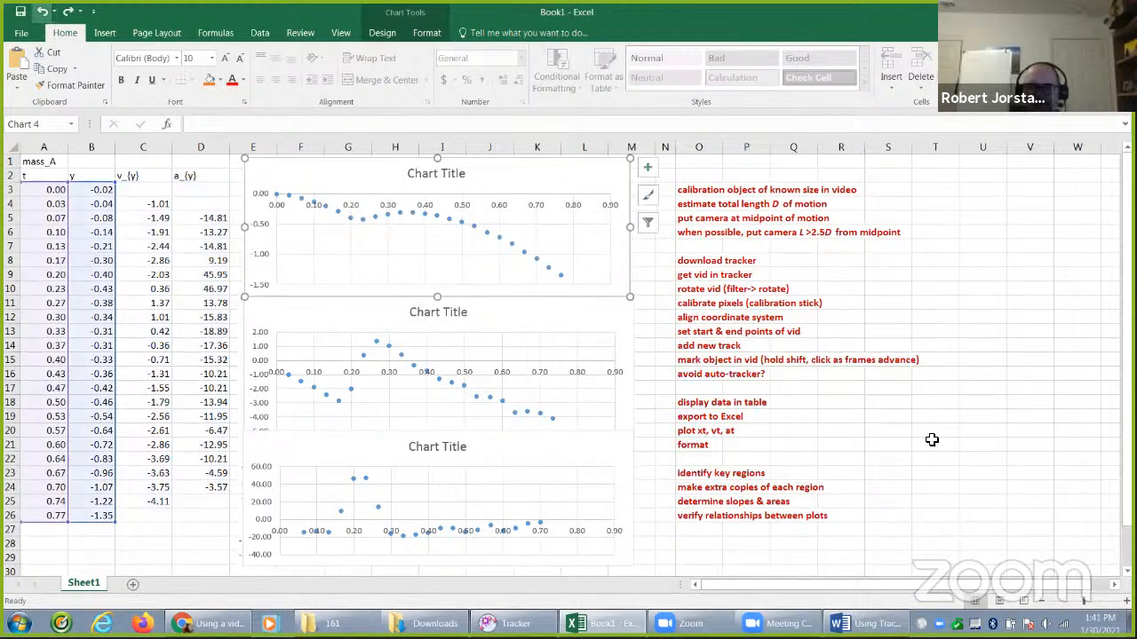
# Restore the workbook to its smaller window and bring the red checklist in column O into view
pyautogui.click(1094, 12)
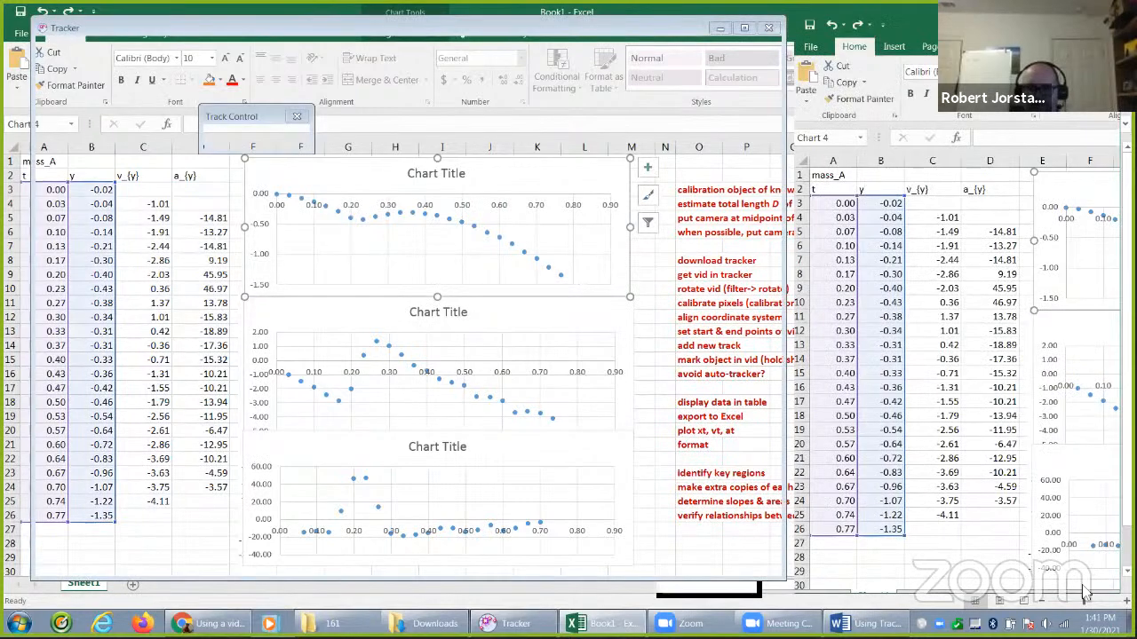
pyautogui.click(1081, 570)
pyautogui.click(1081, 569)
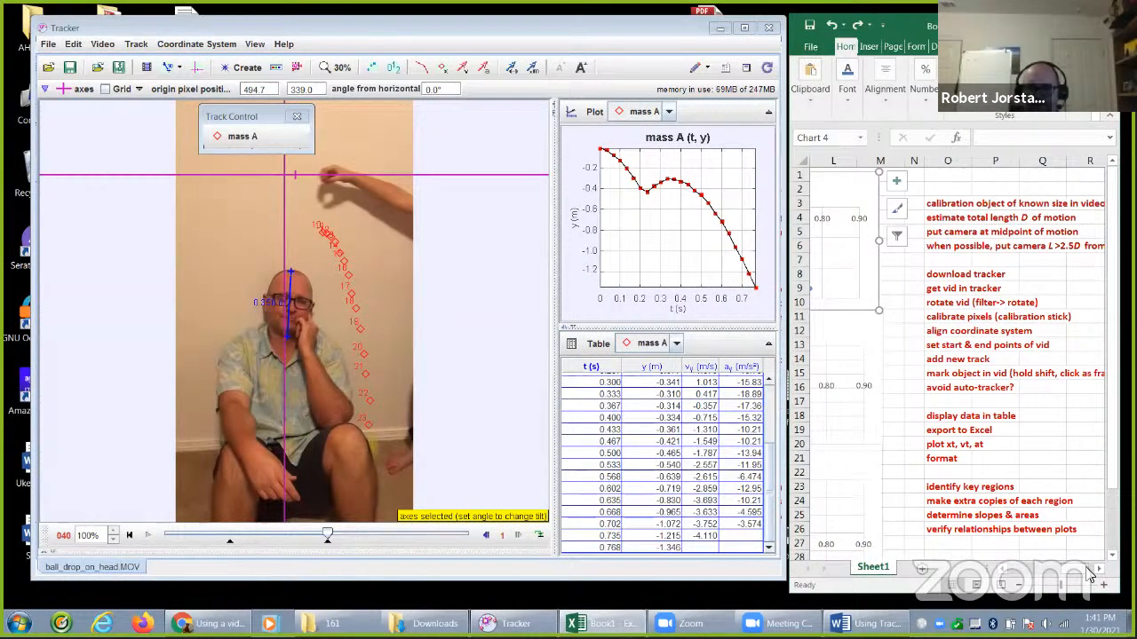
pyautogui.moveTo(1081, 569); pyautogui.dragTo(1075, 571)
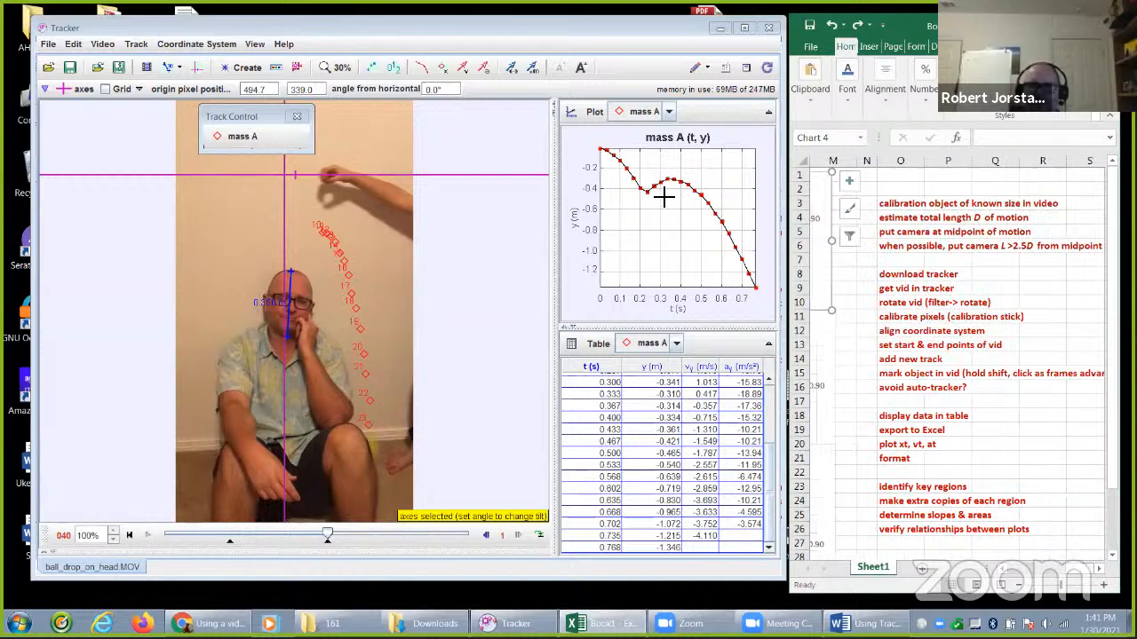
# Close Tracker without saving the changes to ball_drop_on_head
pyautogui.click(771, 33)
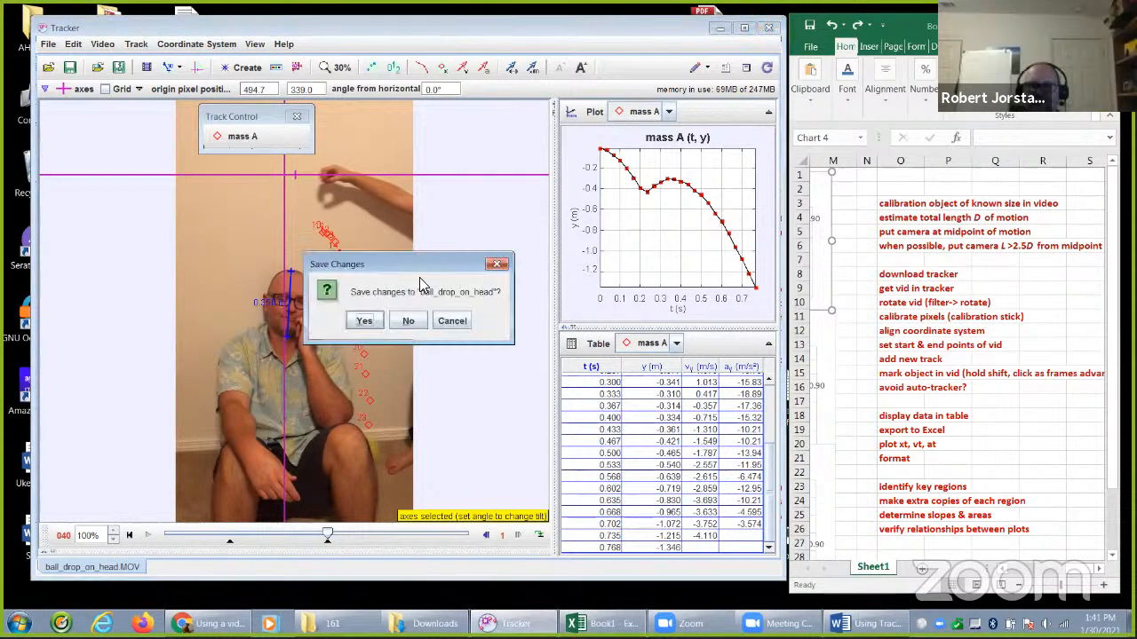
pyautogui.click(405, 321)
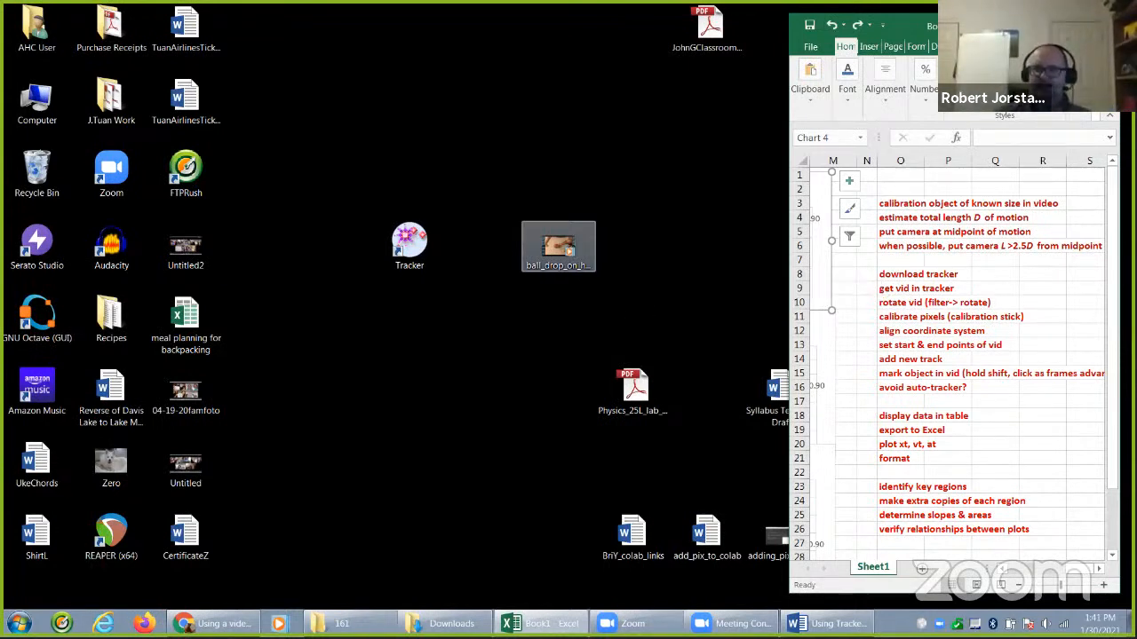
# Go through the checklist in column O, covering the filming tips in rows 3–6 and the analysis tasks in rows 8–26
pyautogui.click(914, 205)
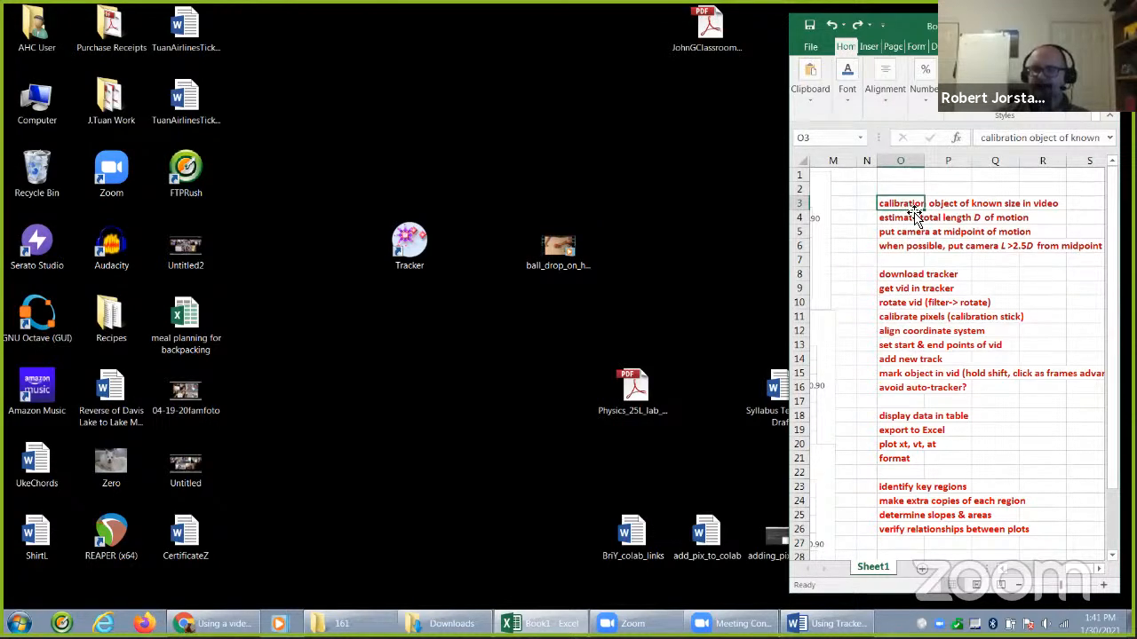
pyautogui.click(902, 219)
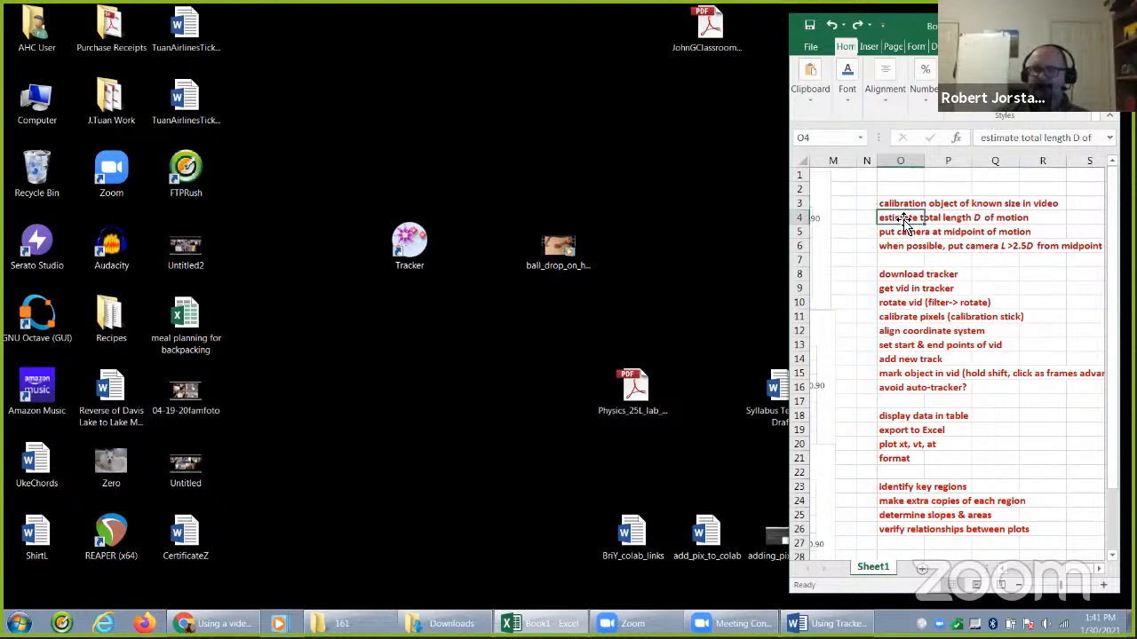
pyautogui.click(903, 233)
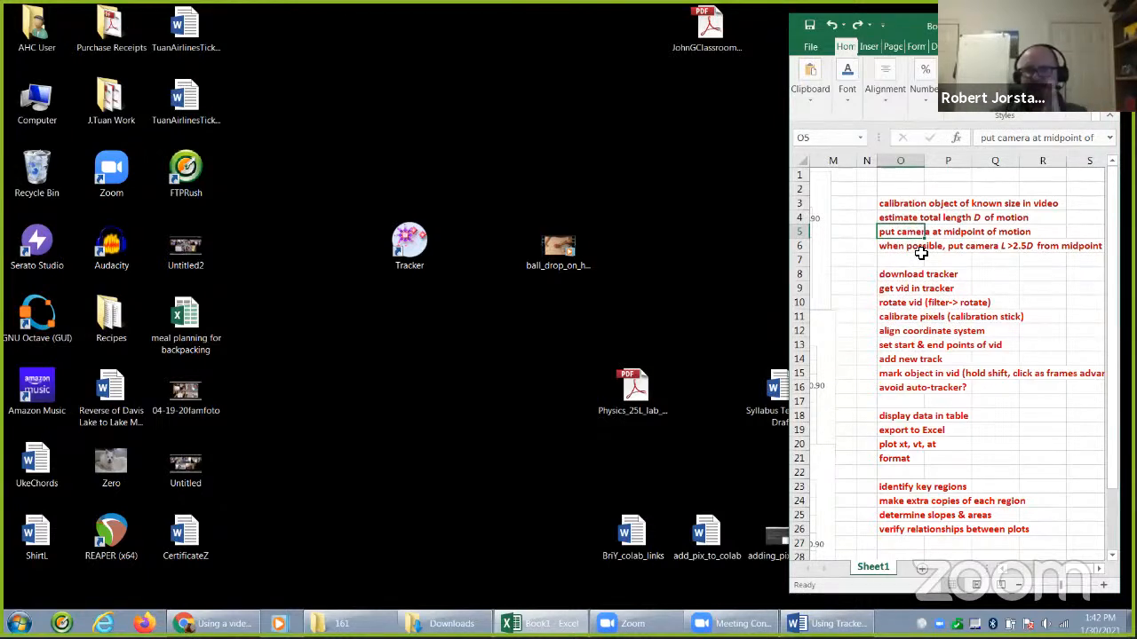
pyautogui.click(920, 249)
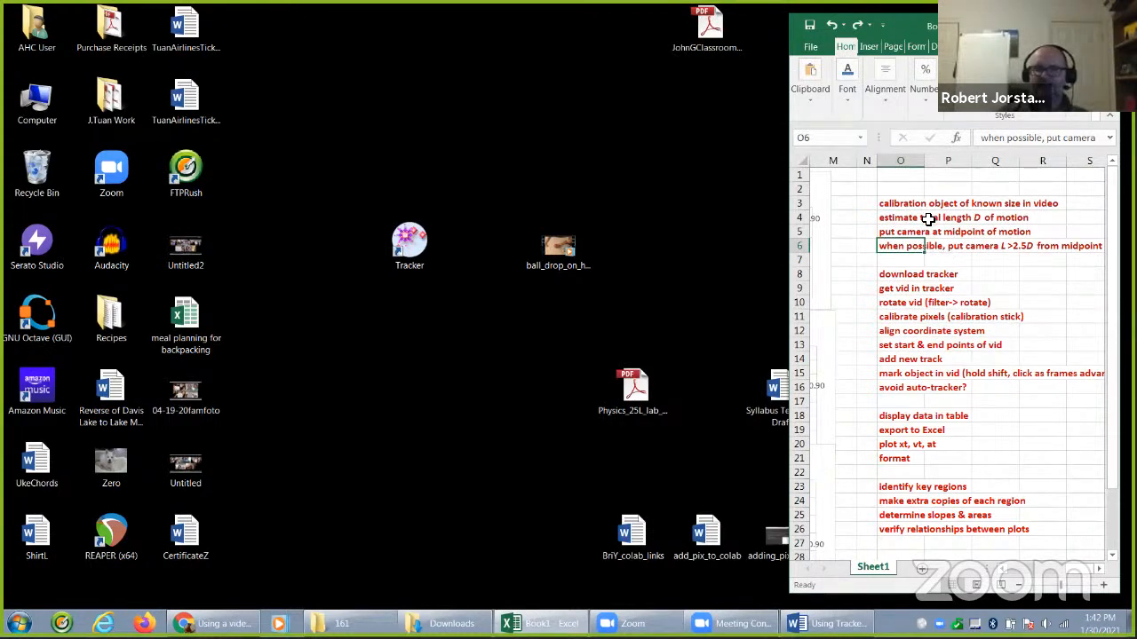
pyautogui.moveTo(906, 202); pyautogui.dragTo(912, 243)
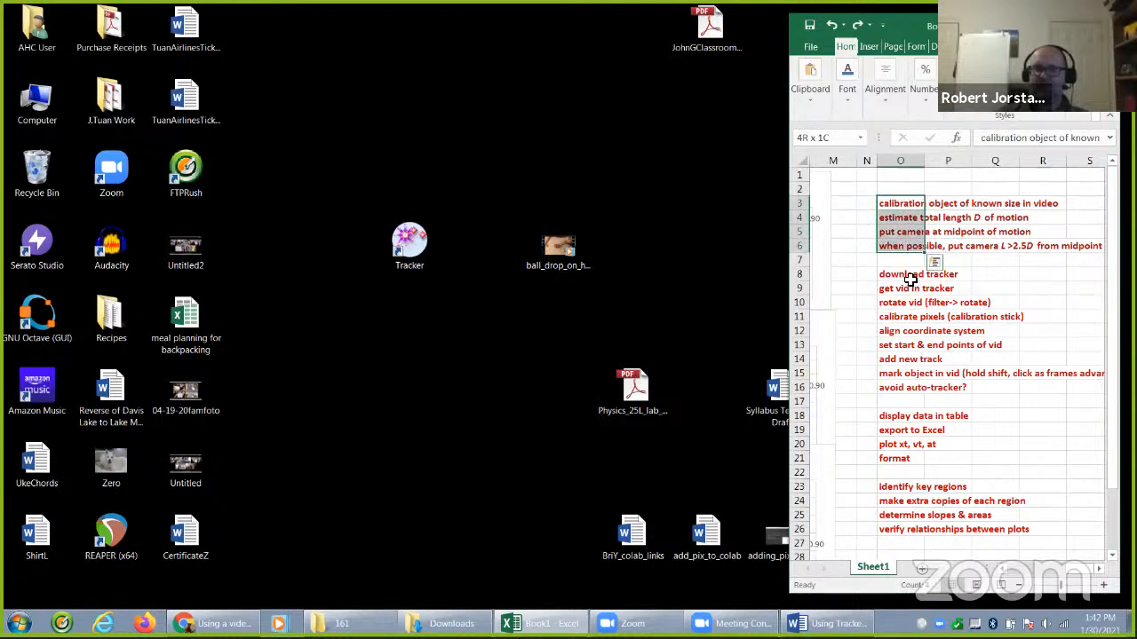
pyautogui.moveTo(907, 273); pyautogui.dragTo(925, 530)
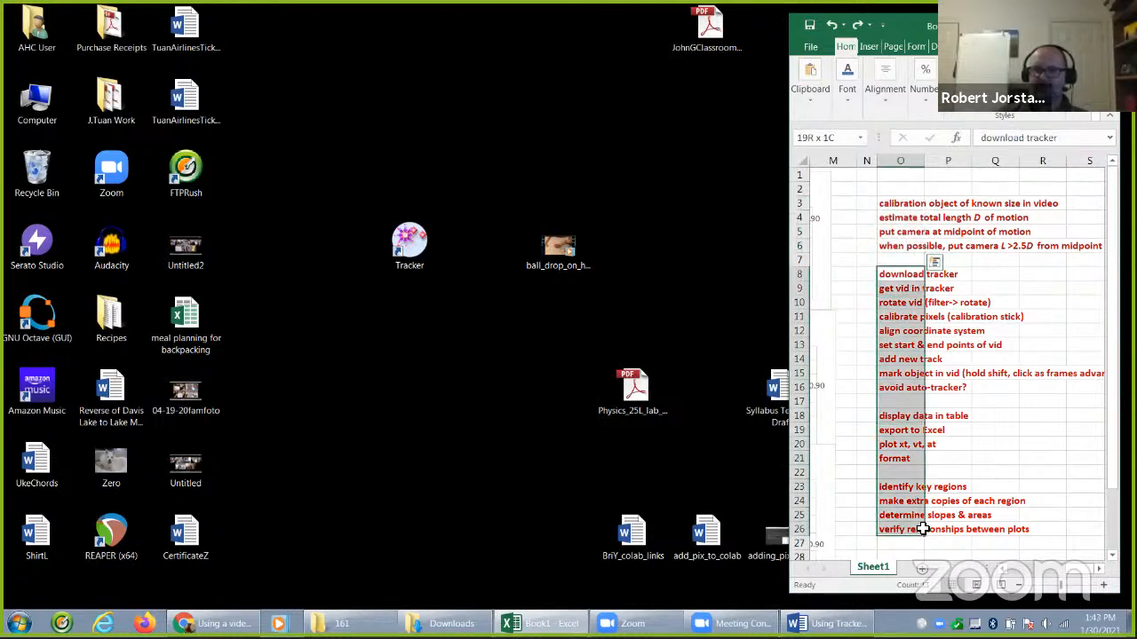
pyautogui.click(987, 443)
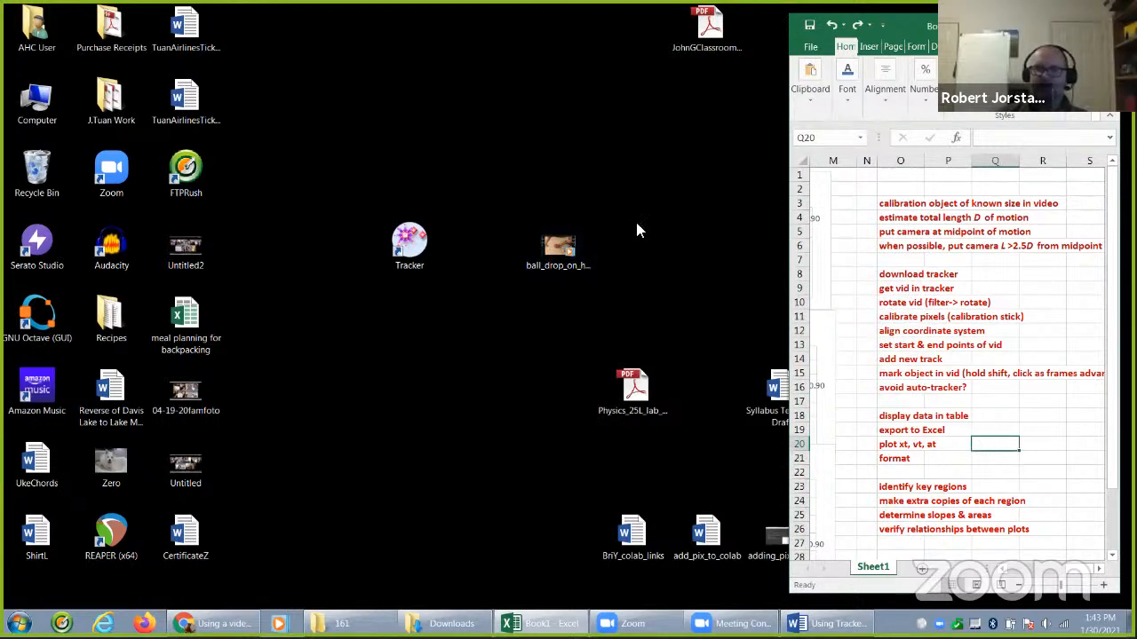
# Open the ball_drop_on_head video from the desktop in Tracker and place the window beside the workbook
pyautogui.click(553, 243)
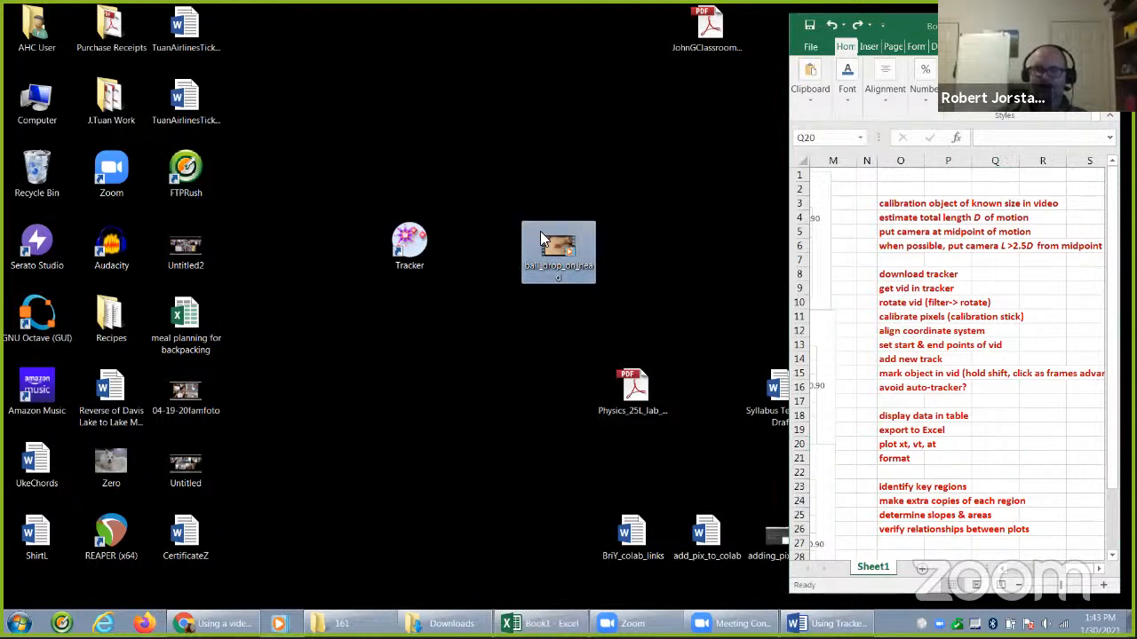
pyautogui.moveTo(554, 246); pyautogui.dragTo(426, 242)
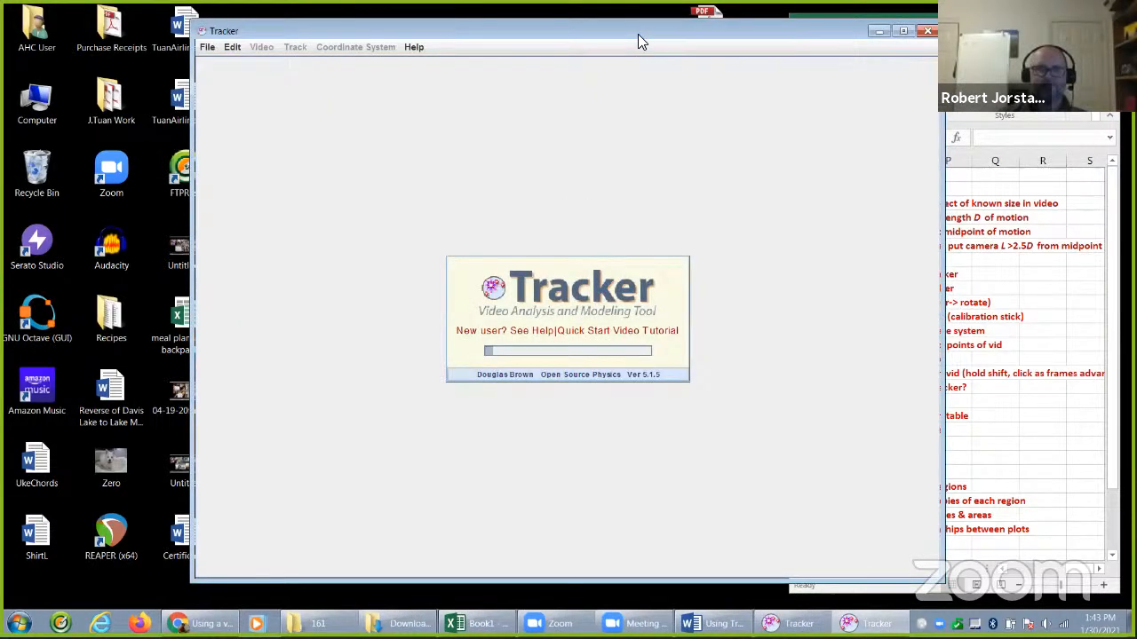
pyautogui.moveTo(638, 33); pyautogui.dragTo(472, 36)
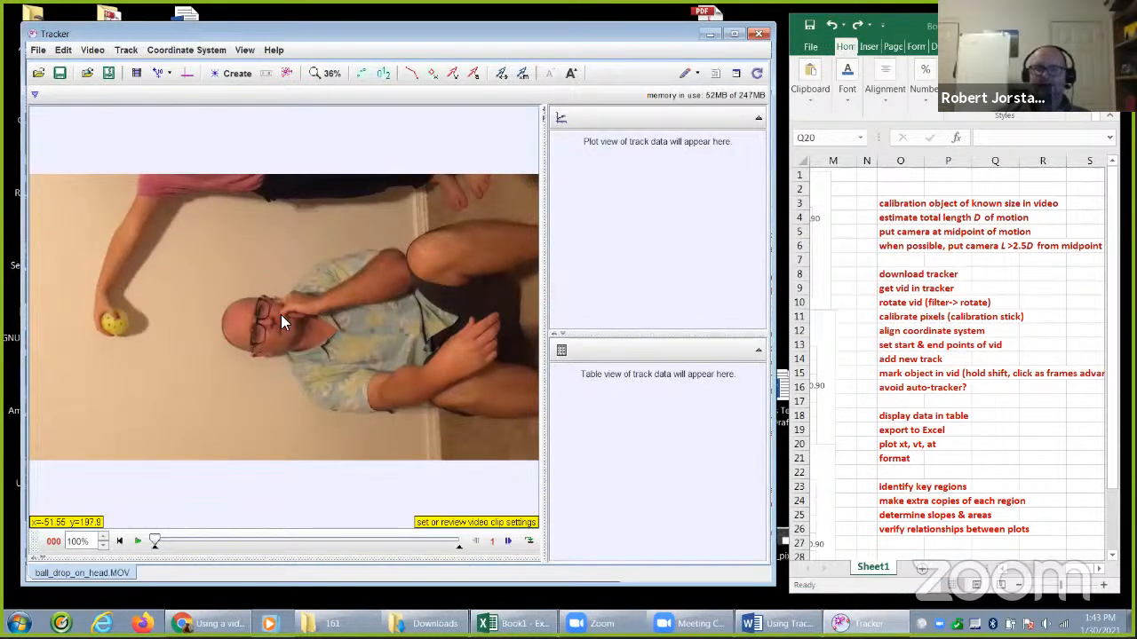
# Point out the checklist entries for downloading Tracker, getting the video in and rotating it in cells O8 to O10
pyautogui.click(907, 275)
pyautogui.click(905, 275)
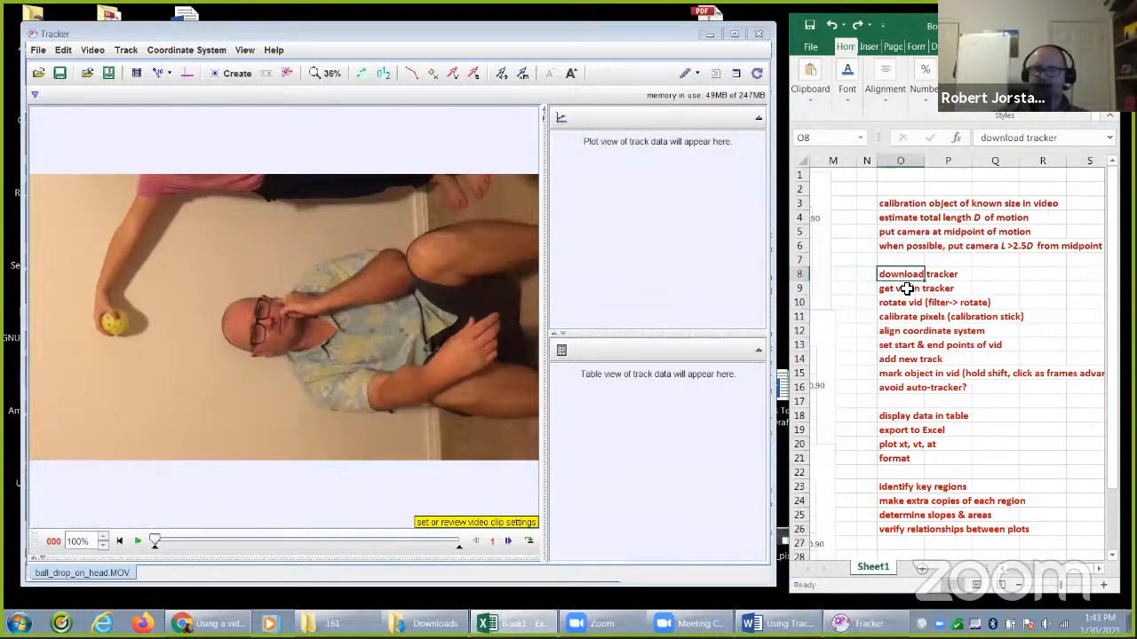
pyautogui.click(906, 288)
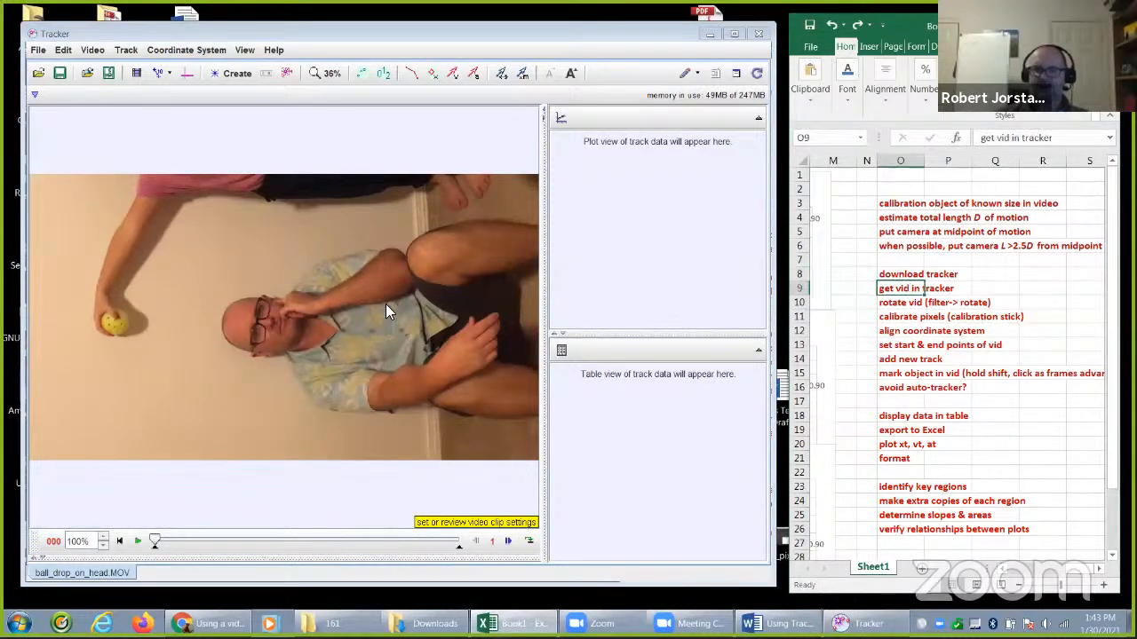
pyautogui.click(905, 304)
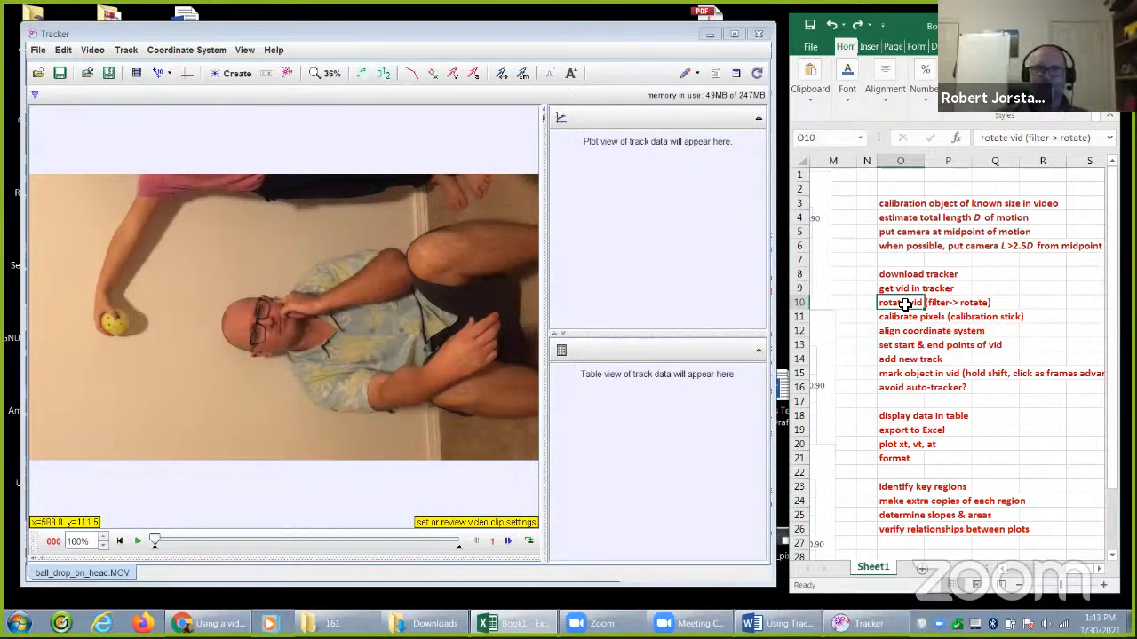
# Apply a Rotate filter of -90° to the video so it stands upright, and close the filter settings
pyautogui.click(301, 267)
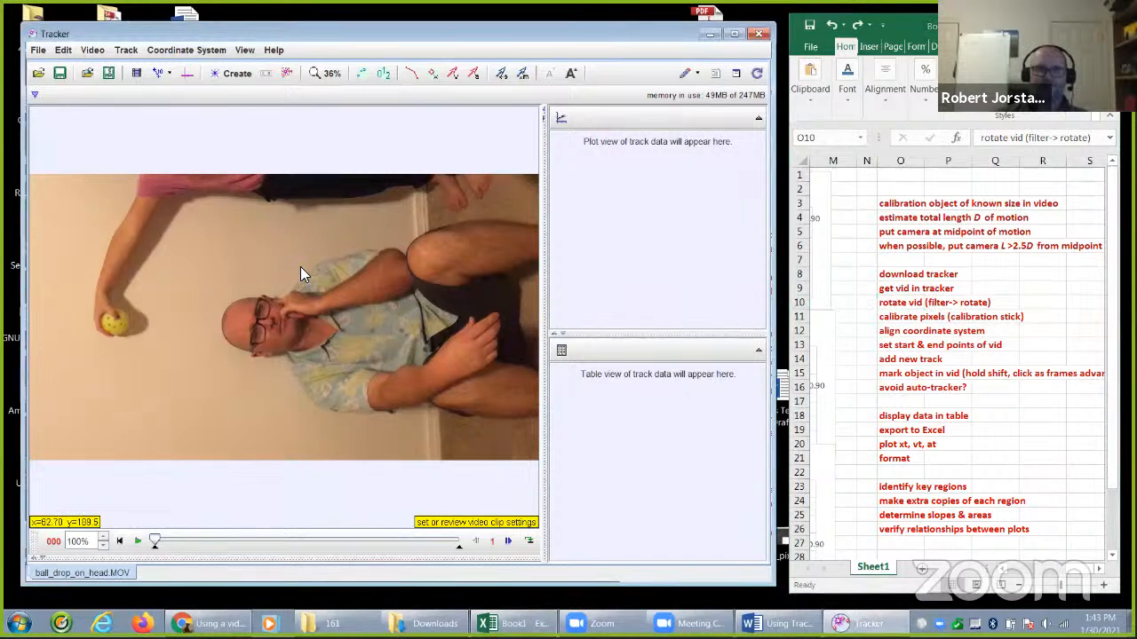
pyautogui.rightClick(300, 266)
pyautogui.moveTo(352, 378)
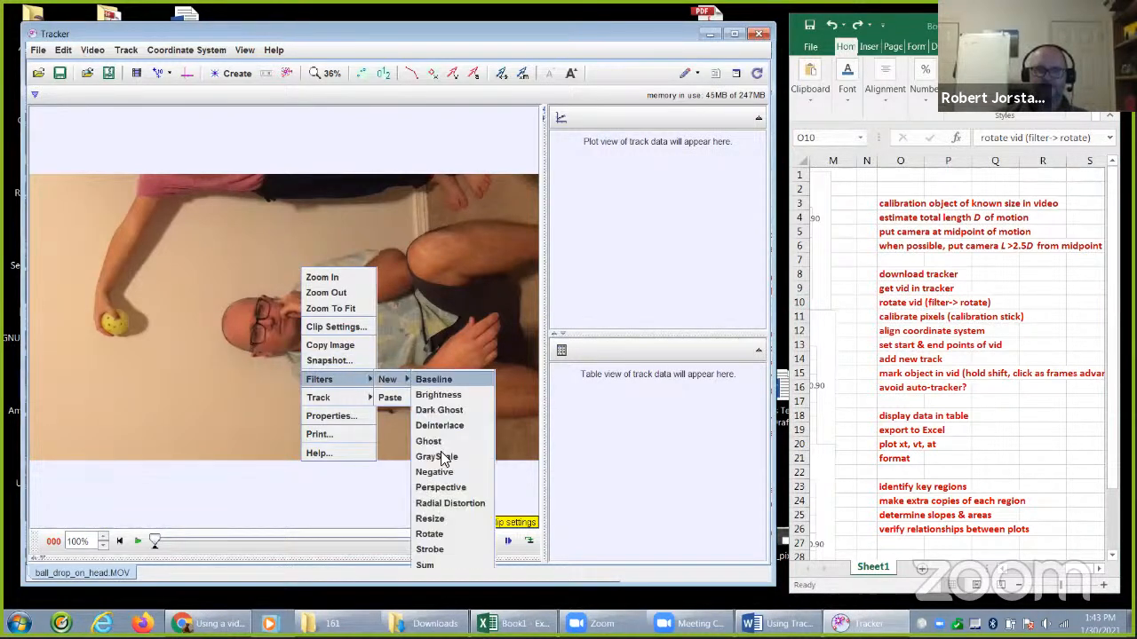
pyautogui.click(453, 534)
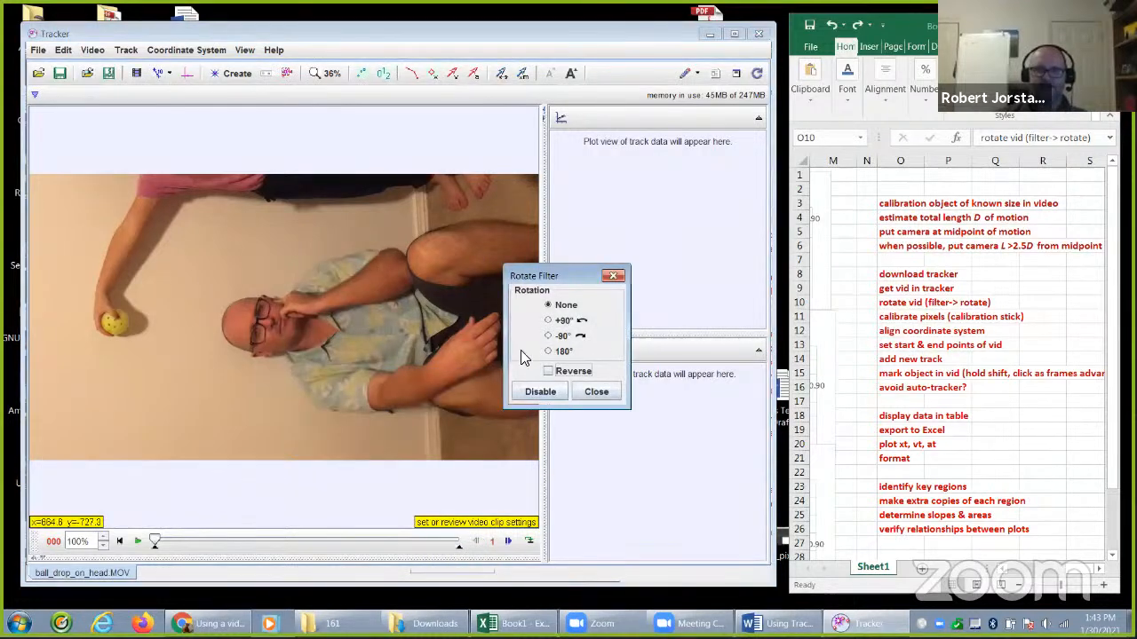
pyautogui.click(549, 337)
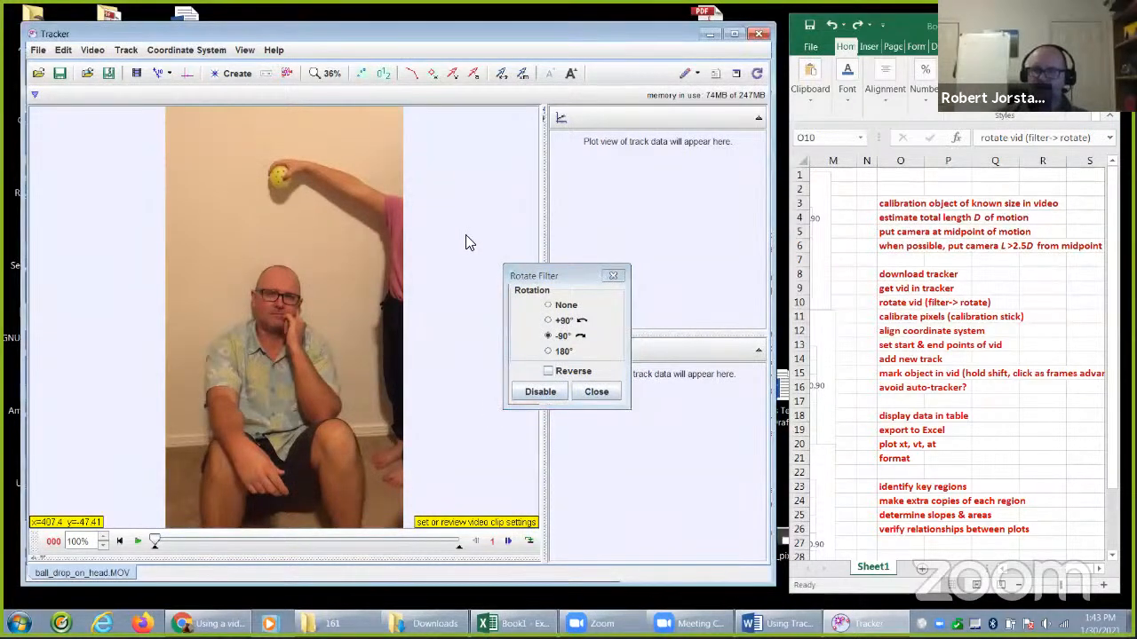
pyautogui.click(615, 278)
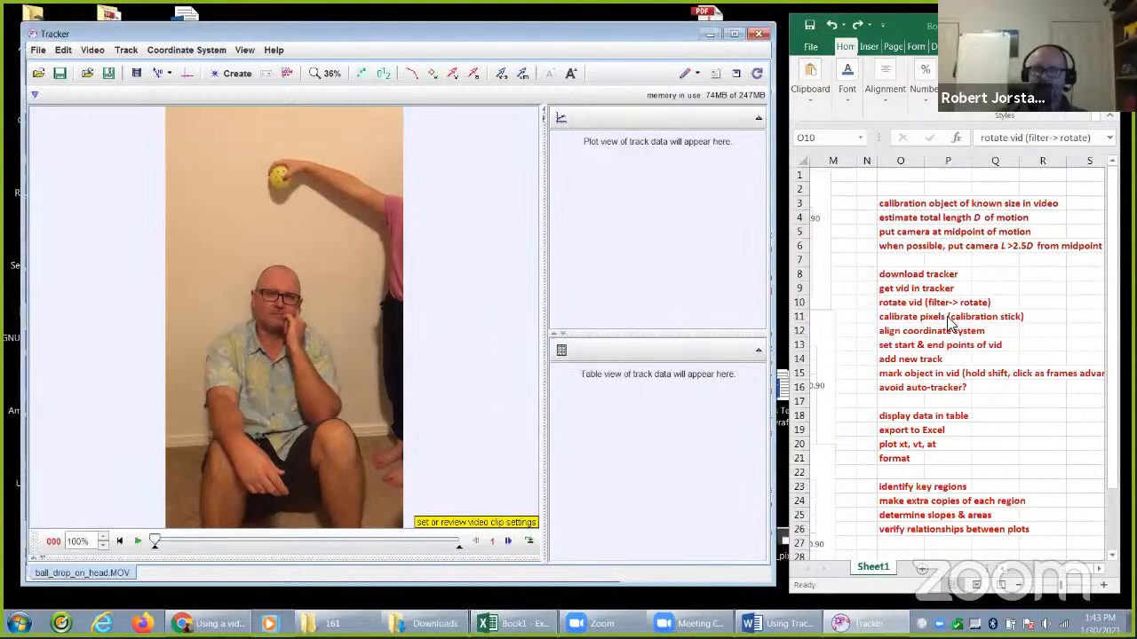
# Highlight the pixel calibration entry in row 11 of the checklist and create a new calibration stick in Tracker
pyautogui.click(912, 317)
pyautogui.moveTo(912, 318); pyautogui.dragTo(1044, 315)
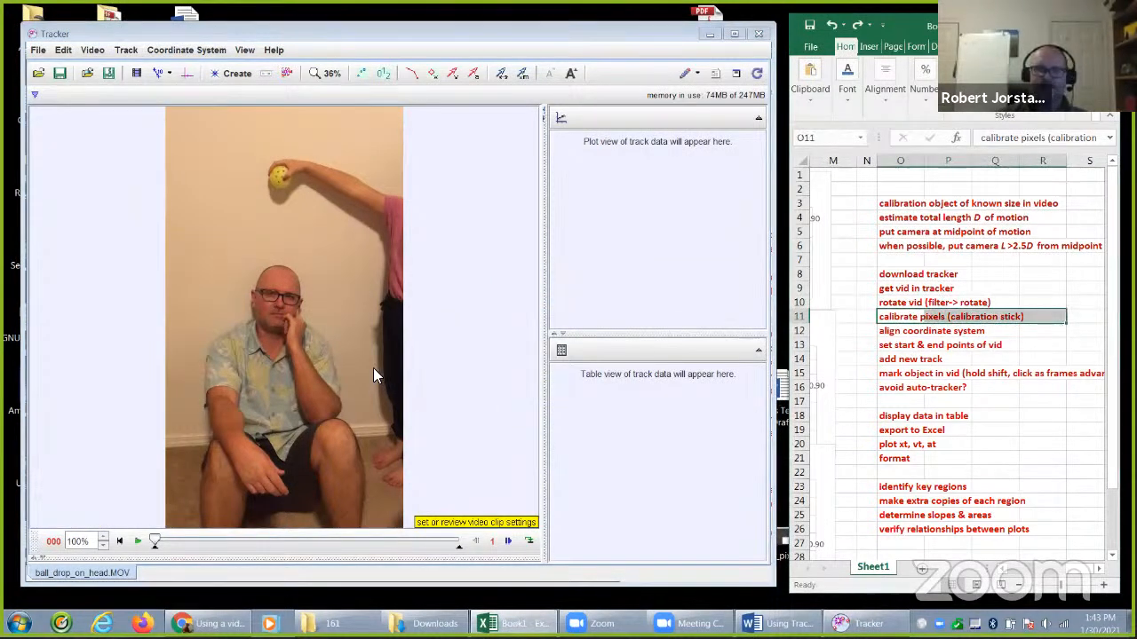
pyautogui.click(167, 74)
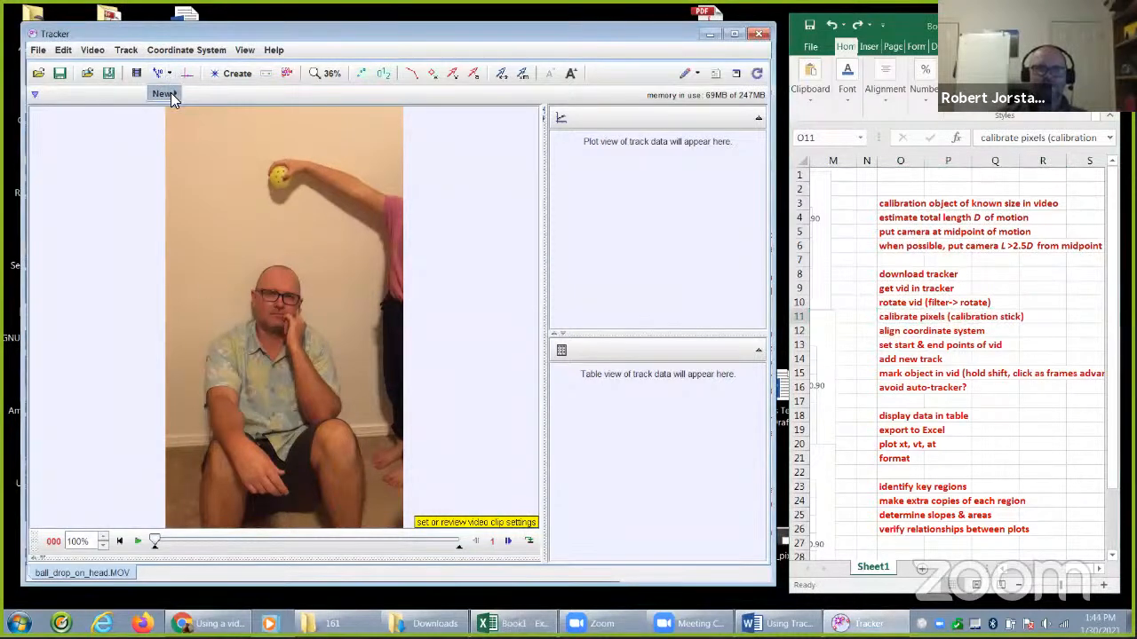
pyautogui.moveTo(164, 94)
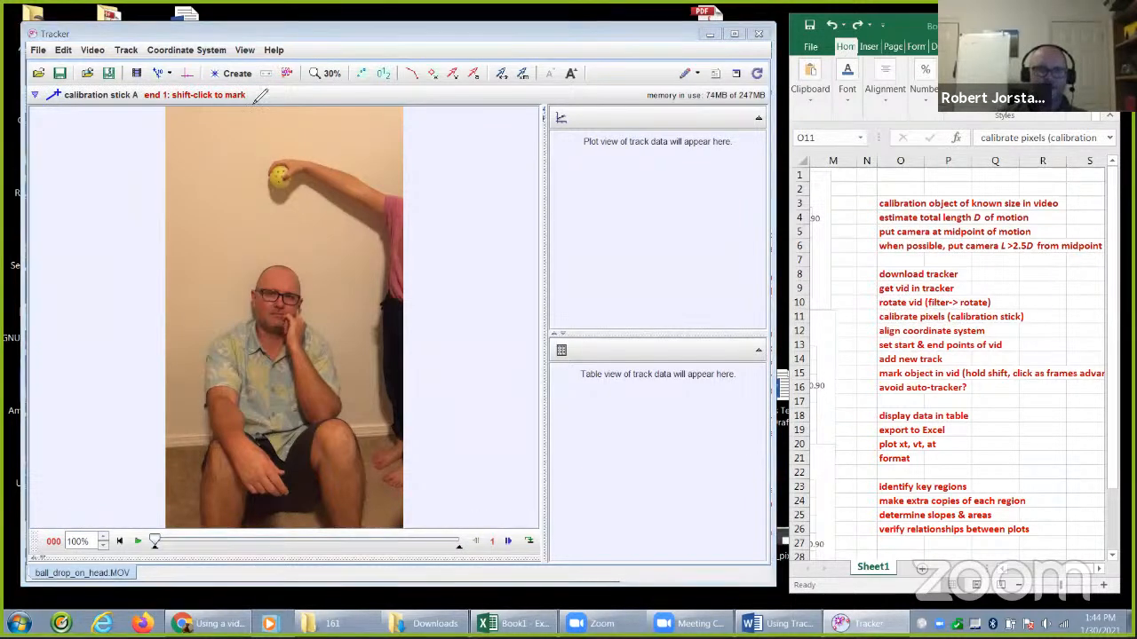
# Draw orange annotation arrows pointing at the two hints about marking end 1 of the calibration stick
pyautogui.moveTo(252, 96); pyautogui.dragTo(298, 93)
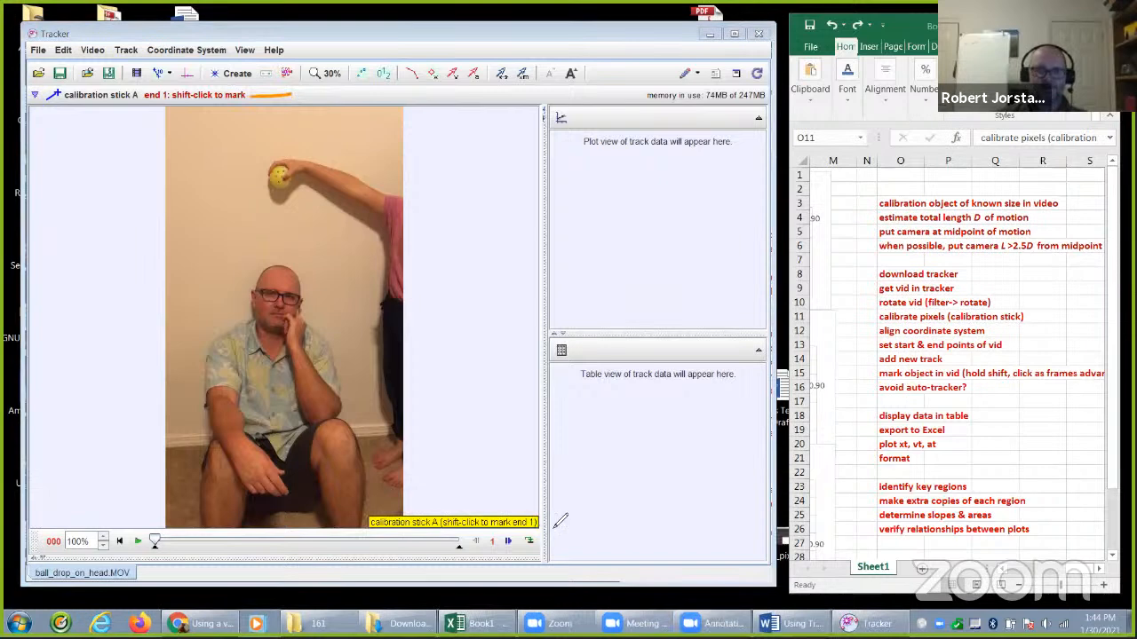
pyautogui.moveTo(556, 522)
pyautogui.mouseDown()
pyautogui.moveTo(602, 512)
pyautogui.moveTo(582, 534)
pyautogui.mouseUp()
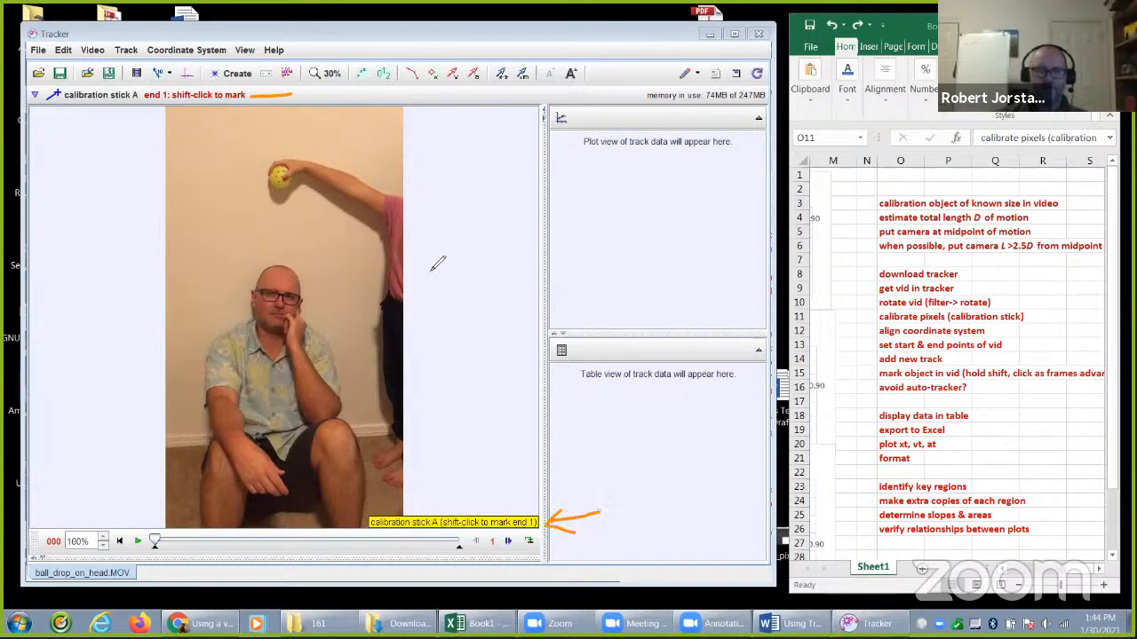
pyautogui.moveTo(251, 96)
pyautogui.mouseDown()
pyautogui.moveTo(265, 89)
pyautogui.moveTo(265, 103)
pyautogui.mouseUp()
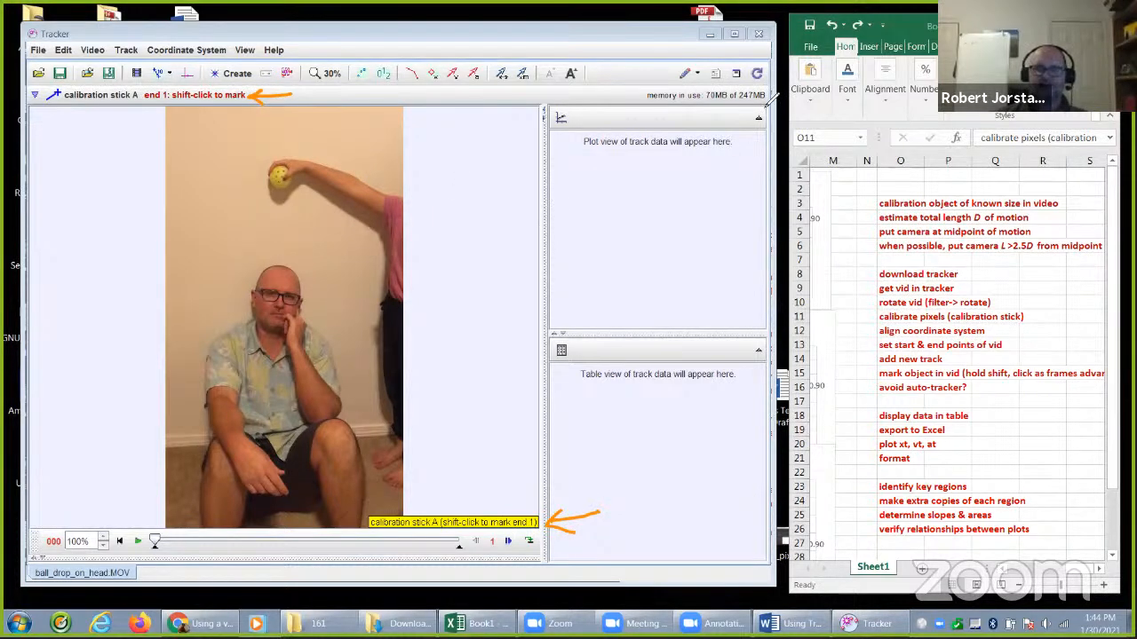
# Mark the calibration stick's end 1 at the seated man's chin and end 2 at the top of his head
pyautogui.click(719, 175)
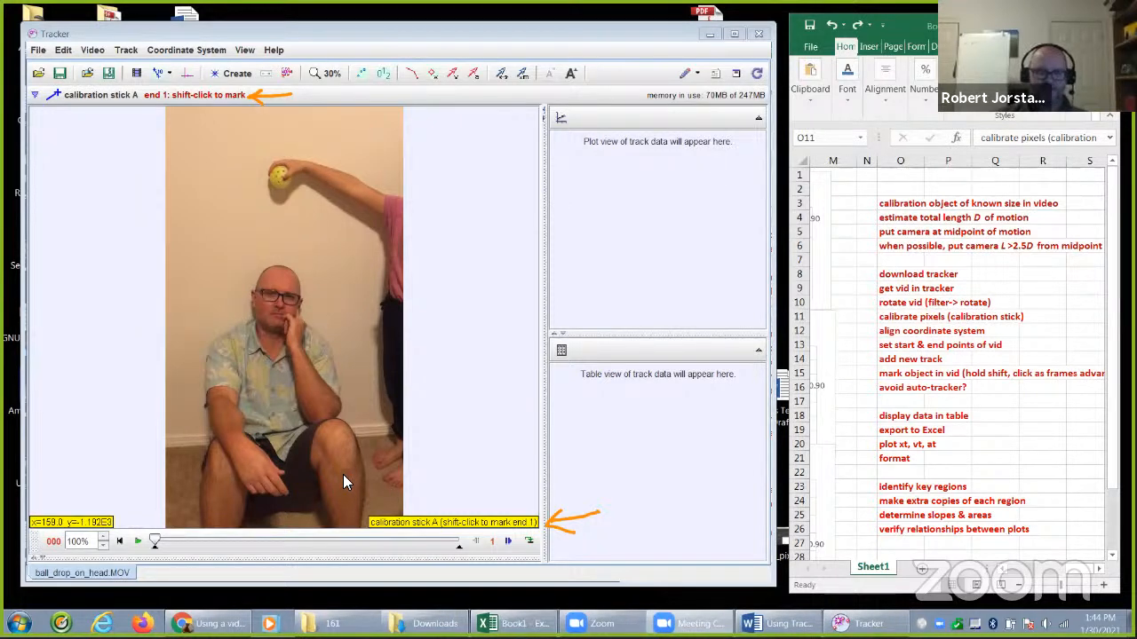
pyautogui.keyDown('shift'); pyautogui.click(273, 329); pyautogui.keyUp('shift')
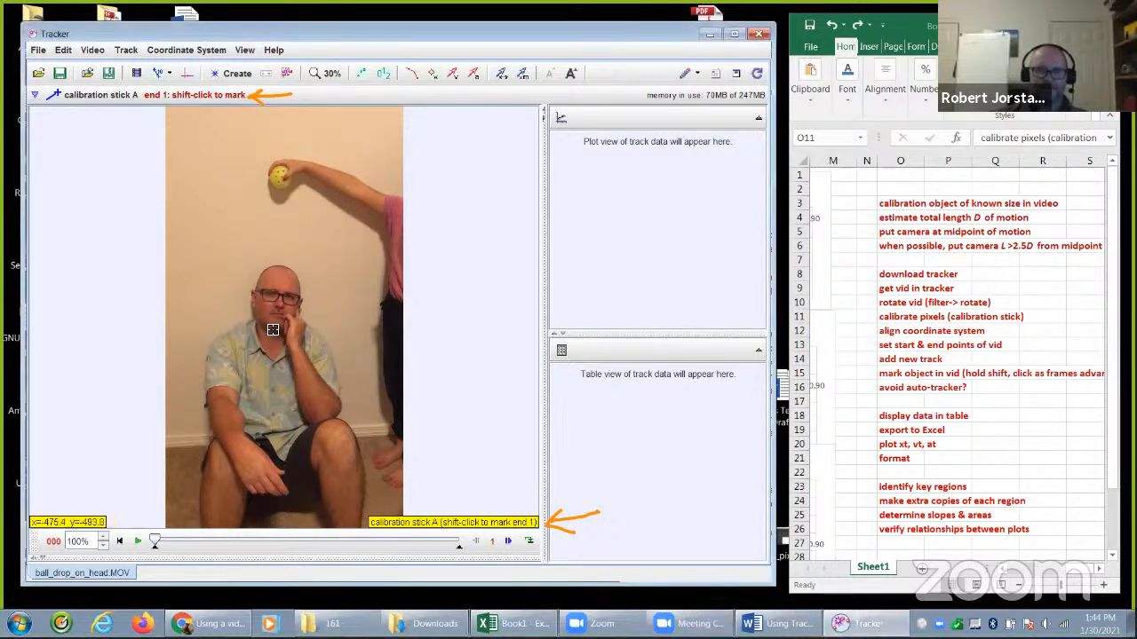
pyautogui.keyDown('shift'); pyautogui.click(280, 266); pyautogui.keyUp('shift')
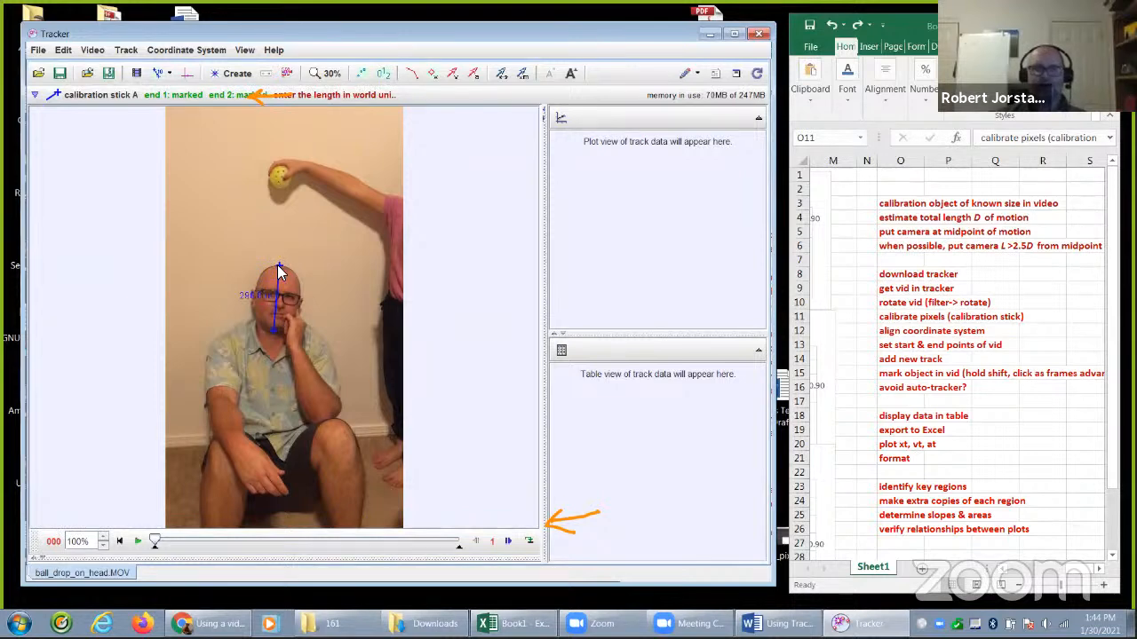
# Set the calibration stick's length to 0.35 m and move the stick onto the wall beside the man's head
pyautogui.click(258, 297)
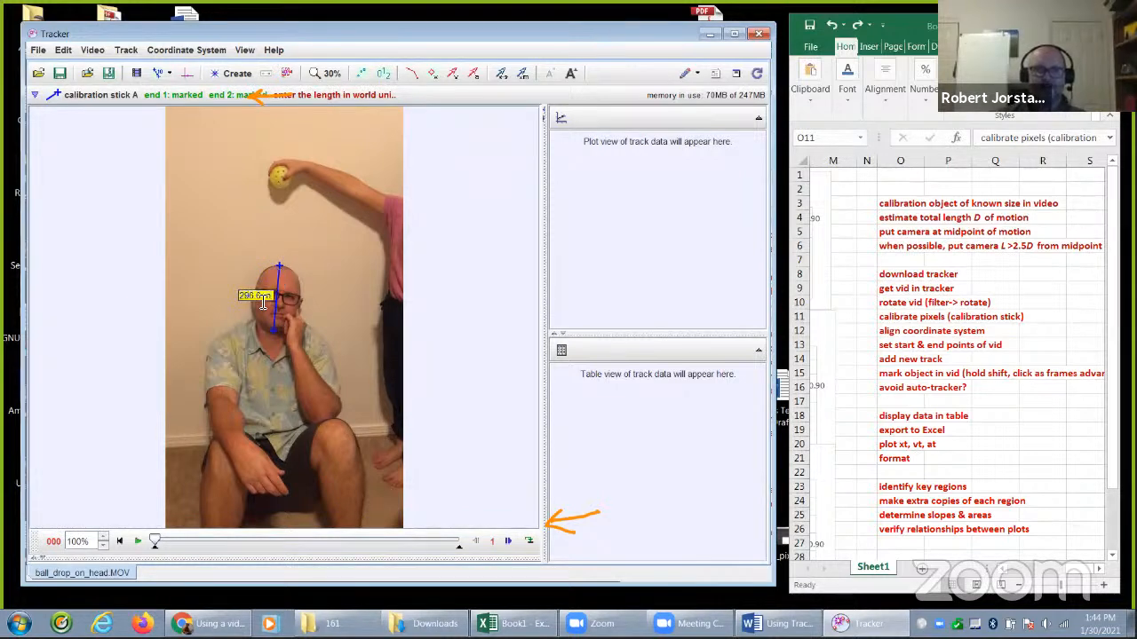
pyautogui.moveTo(263, 302); pyautogui.dragTo(242, 300)
pyautogui.press('BackSpace')
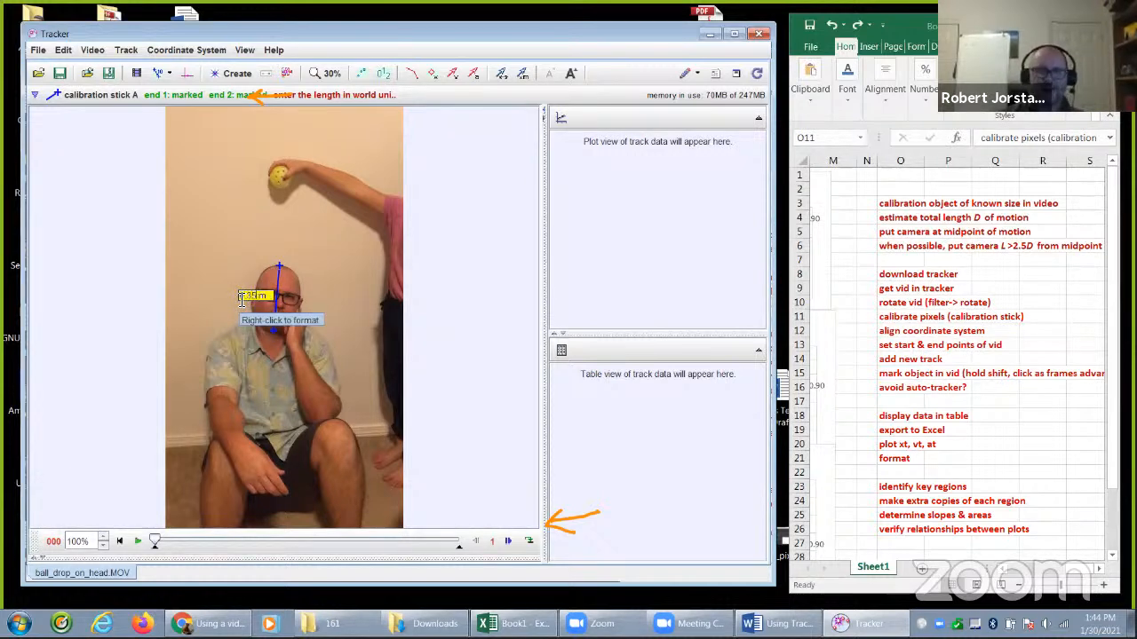
pyautogui.write('0.35')
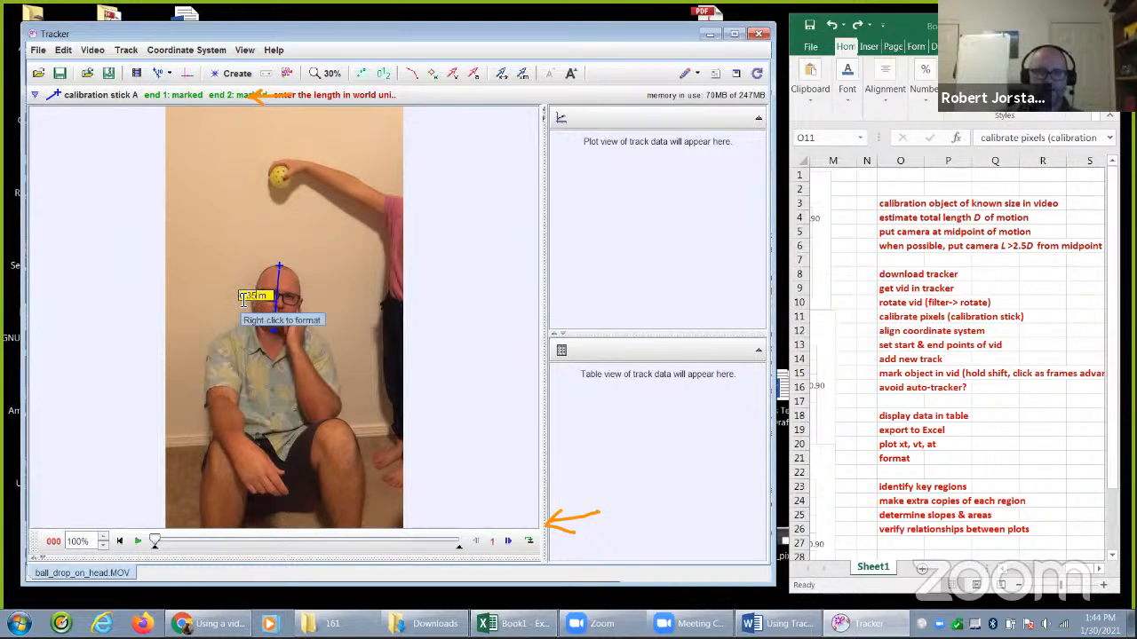
pyautogui.press('Return')
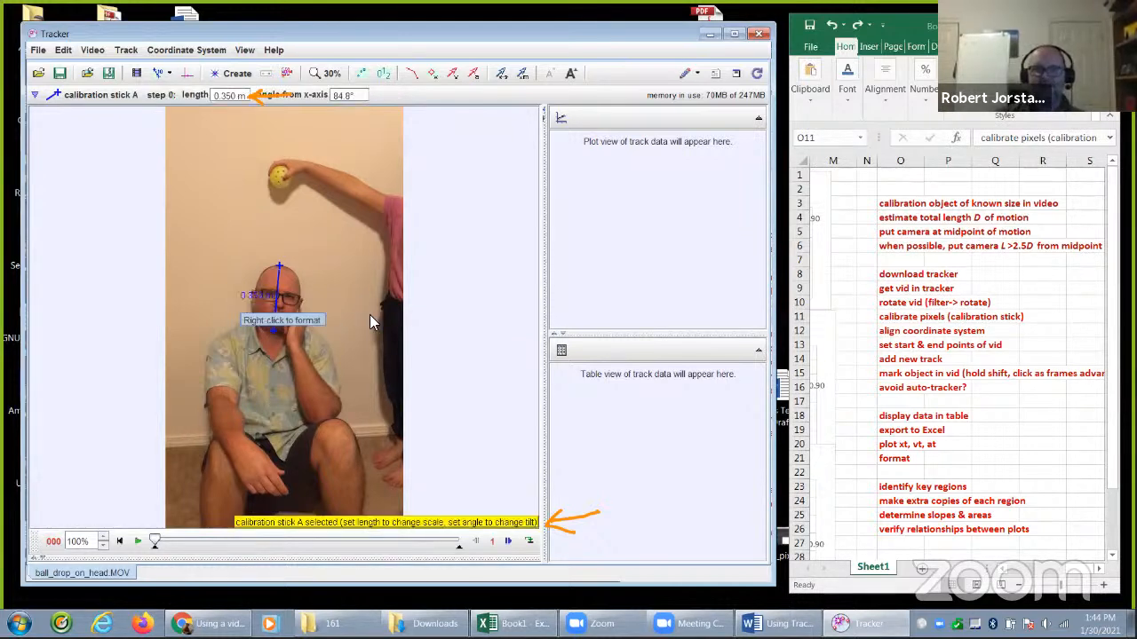
pyautogui.click(280, 271)
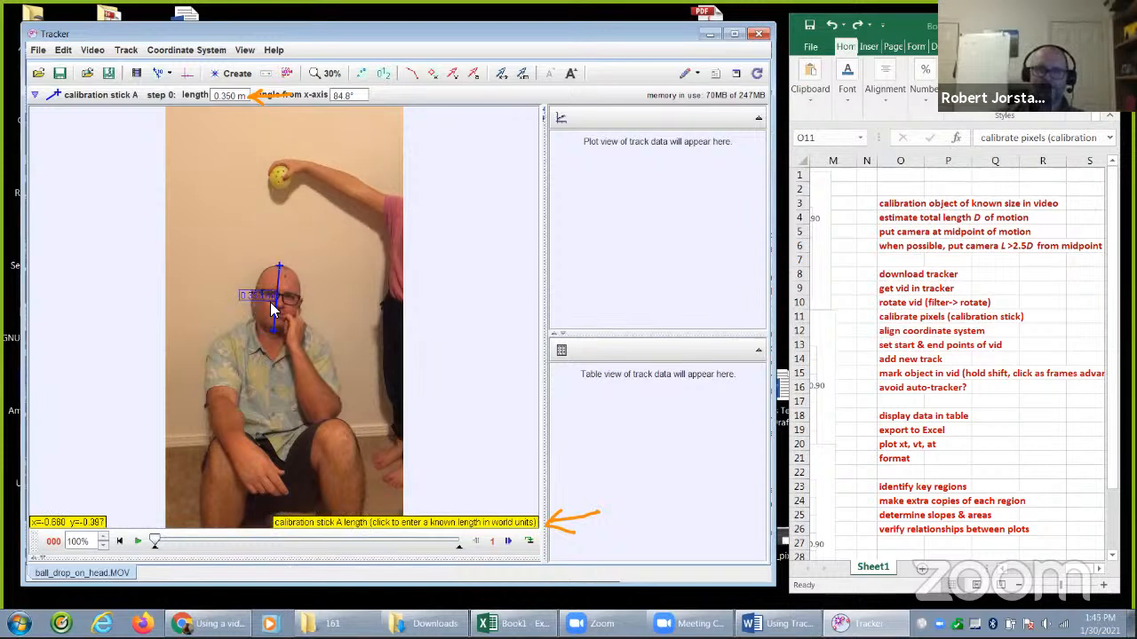
pyautogui.moveTo(277, 309); pyautogui.dragTo(205, 308)
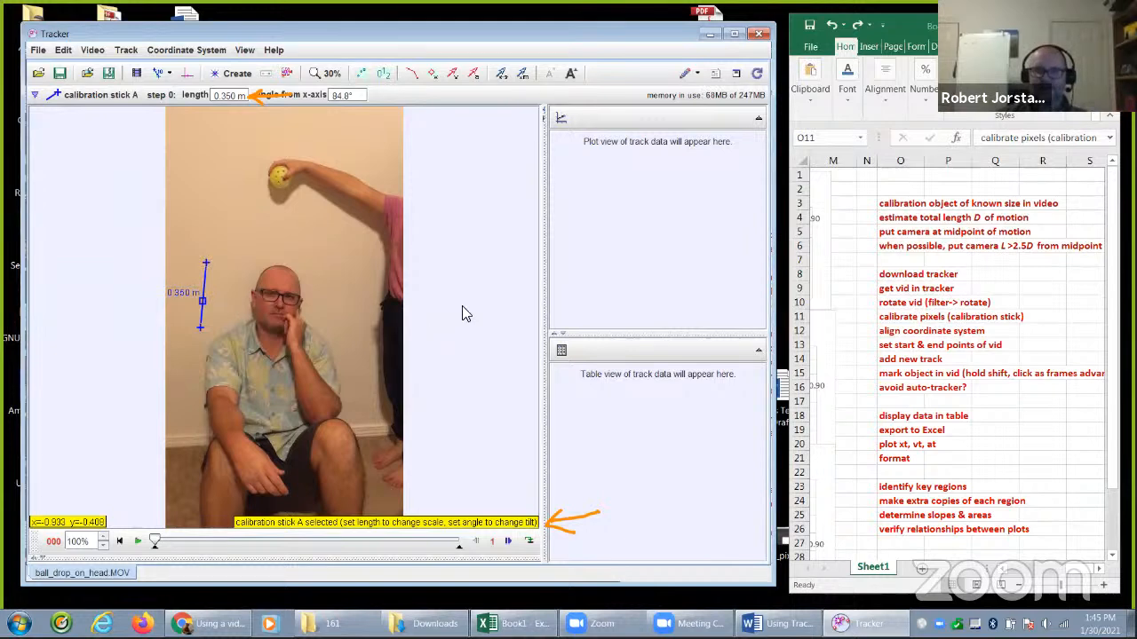
# Highlight the "align coordinate system" entry in row 12 of the checklist
pyautogui.click(959, 318)
pyautogui.click(918, 332)
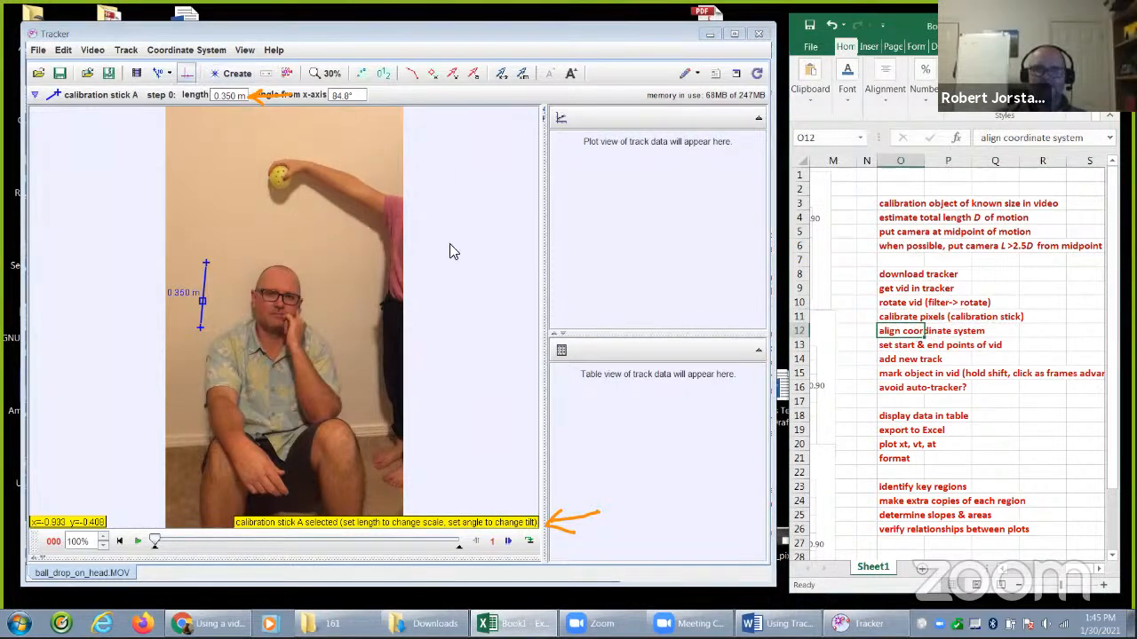
pyautogui.doubleClick(898, 333)
pyautogui.moveTo(898, 333); pyautogui.dragTo(1040, 330)
pyautogui.click(897, 359)
pyautogui.click(926, 330)
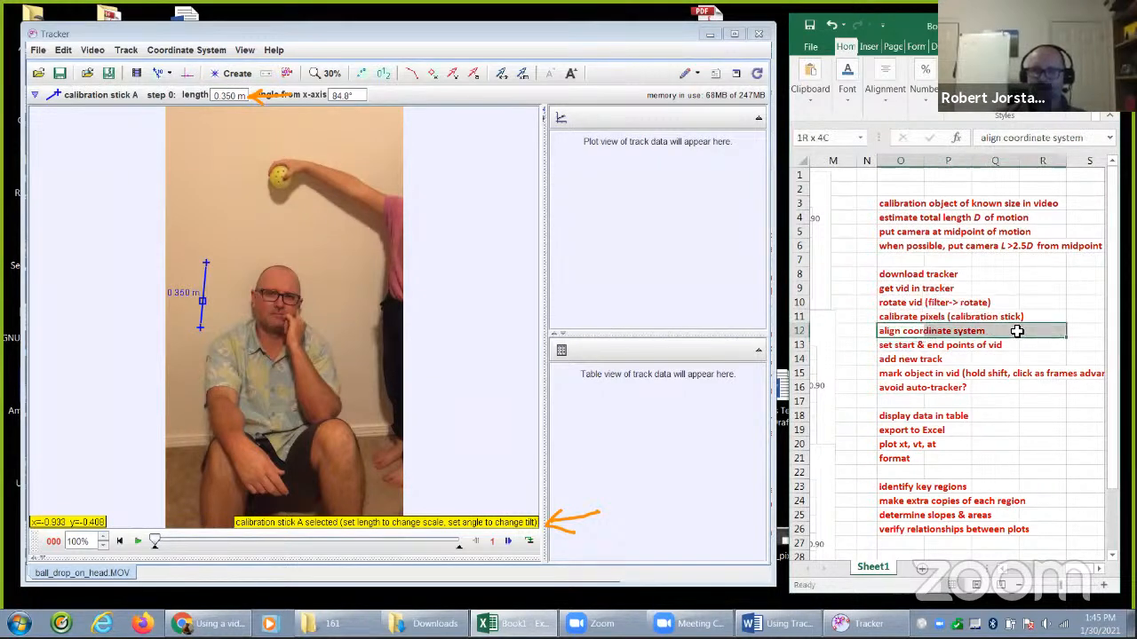
# Display the coordinate axes and try the origin on the ball and on the wall beside it, pointing out the x-axis mark
pyautogui.click(188, 79)
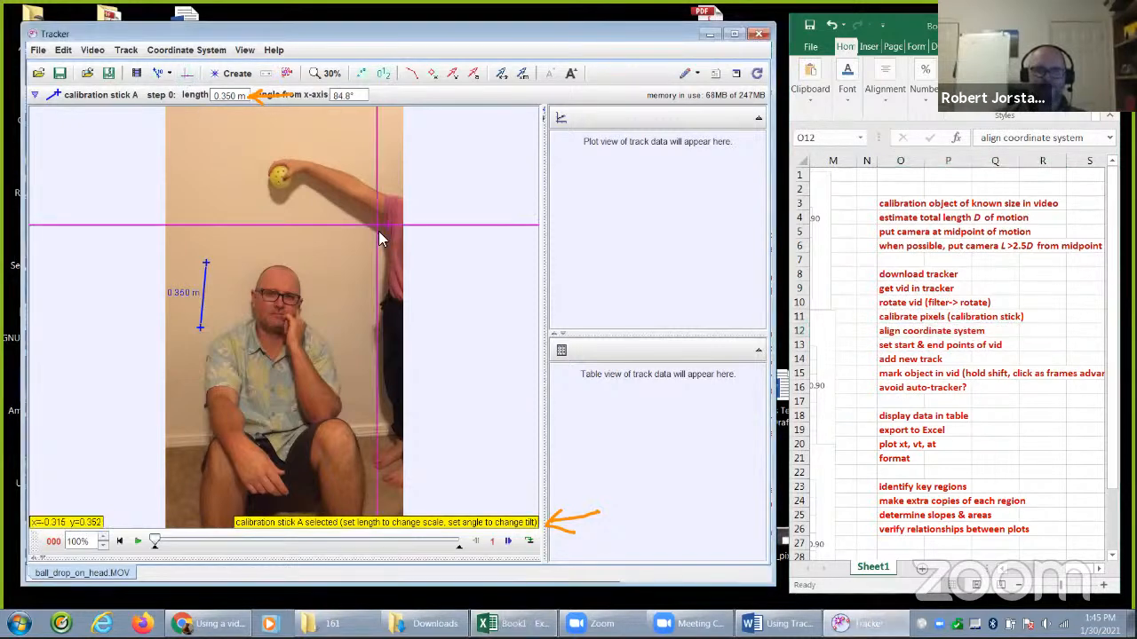
pyautogui.moveTo(376, 227); pyautogui.dragTo(282, 181)
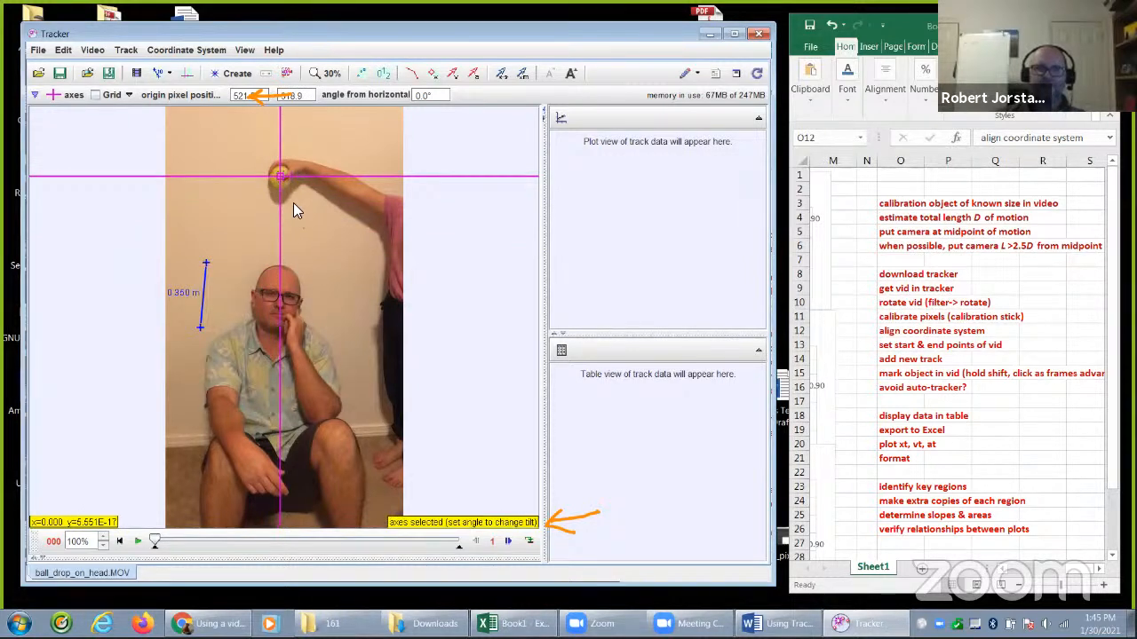
pyautogui.moveTo(282, 179); pyautogui.dragTo(190, 181)
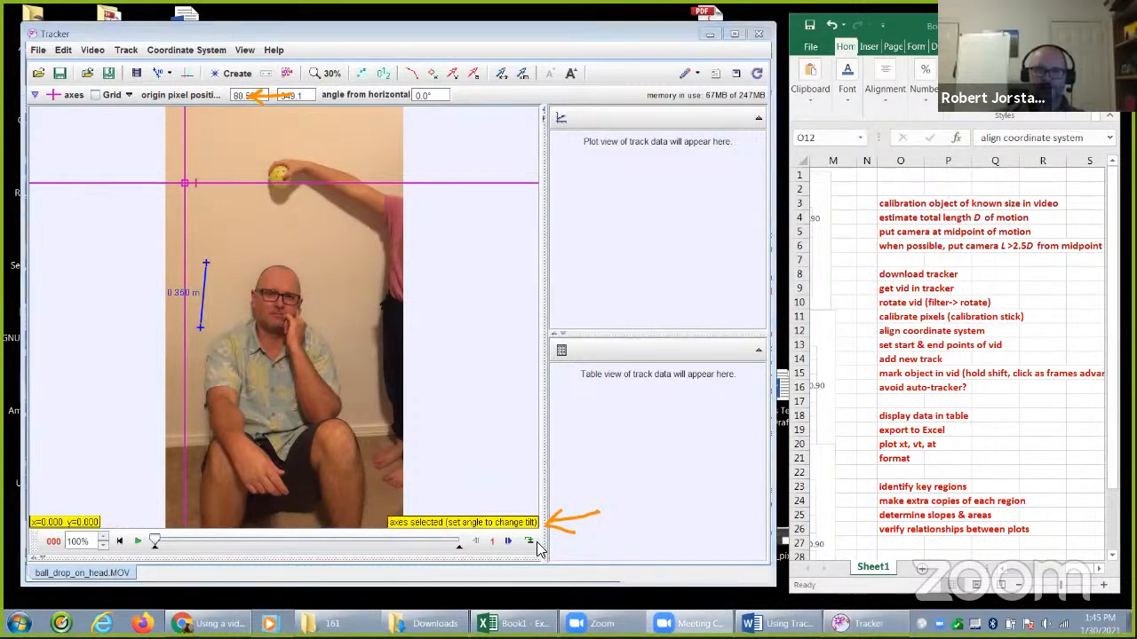
pyautogui.moveTo(253, 135)
pyautogui.mouseDown()
pyautogui.moveTo(201, 178)
pyautogui.moveTo(212, 178)
pyautogui.mouseUp()
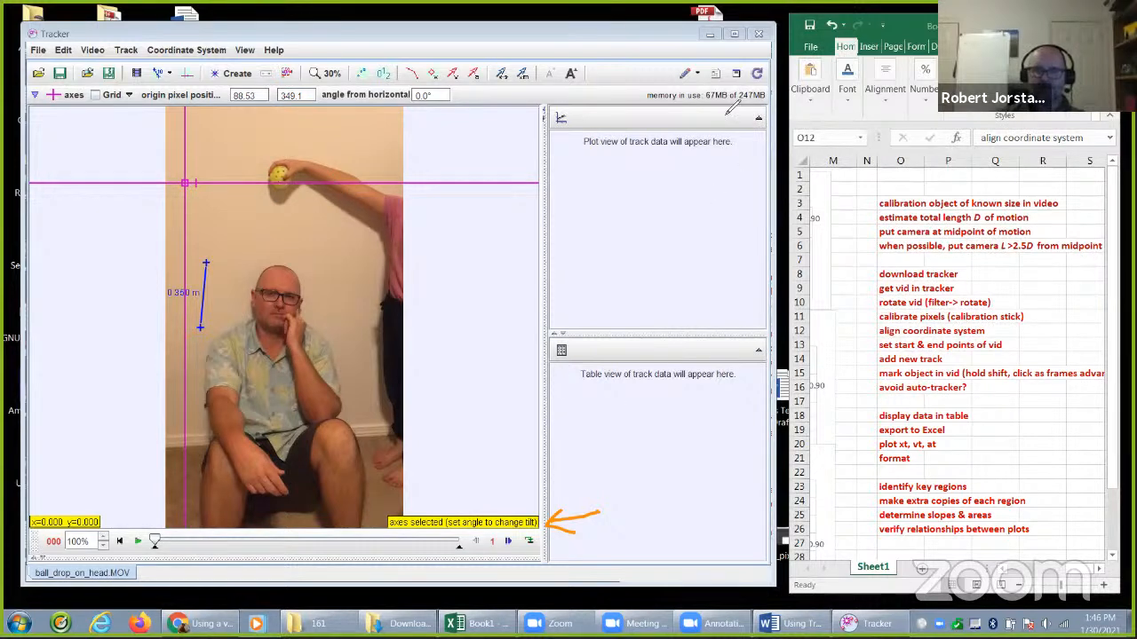
pyautogui.press('Escape')
# Place the axes origin on the centre of the held ball and tilt the x-axis to about 0.8° from horizontal
pyautogui.moveTo(329, 191); pyautogui.dragTo(345, 171)
pyautogui.moveTo(185, 178); pyautogui.dragTo(282, 183)
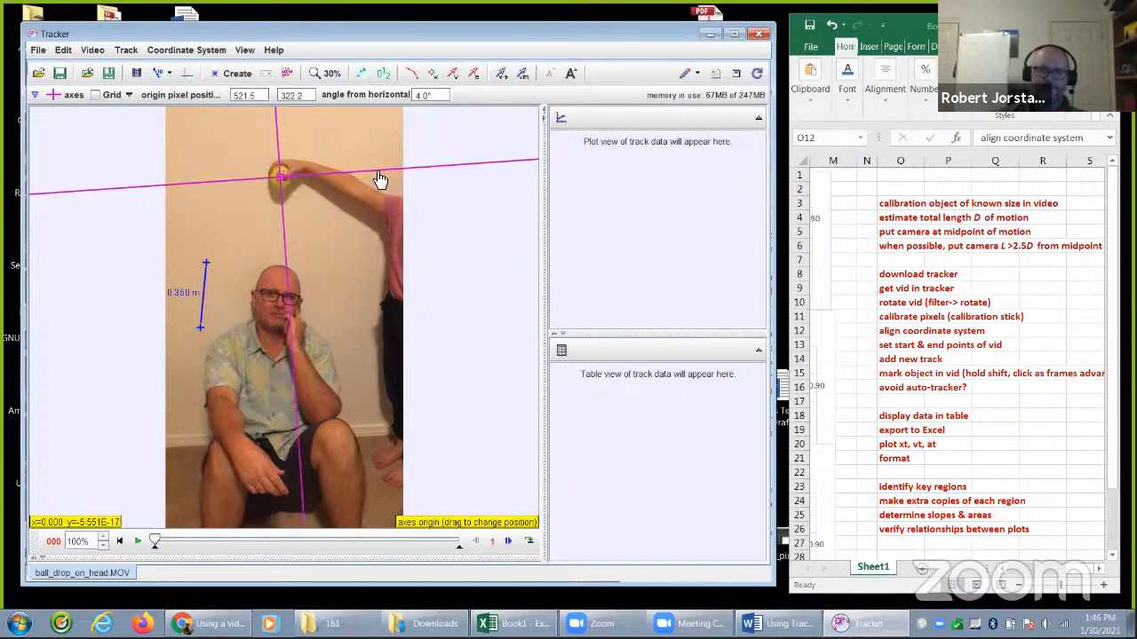
pyautogui.moveTo(380, 171); pyautogui.dragTo(380, 183)
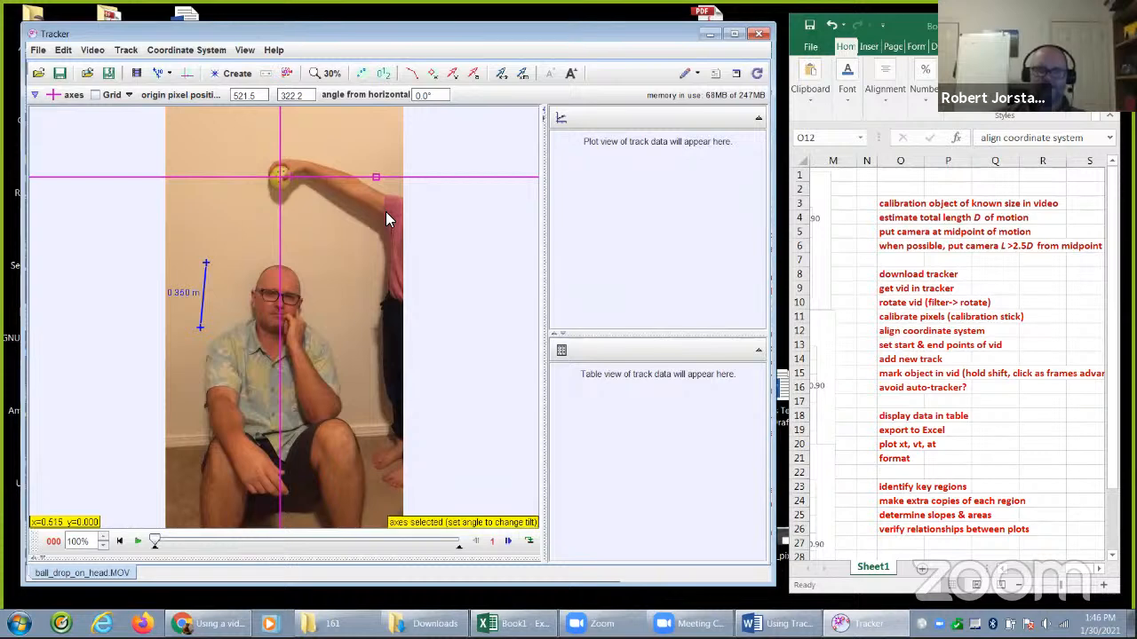
pyautogui.moveTo(438, 187); pyautogui.dragTo(438, 181)
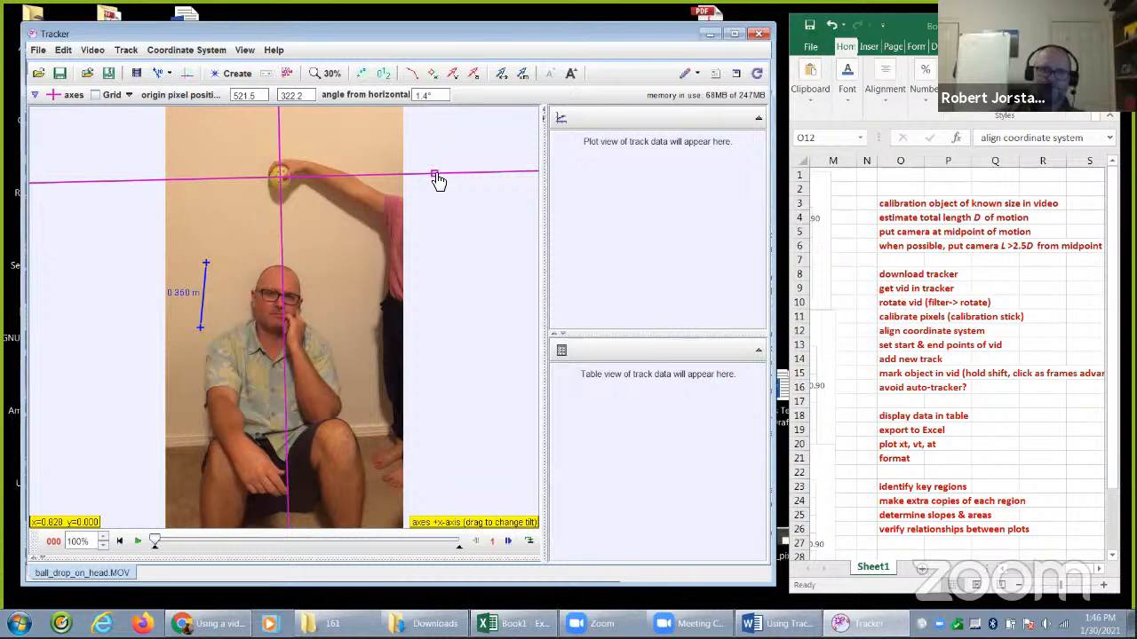
pyautogui.moveTo(439, 181); pyautogui.dragTo(436, 176)
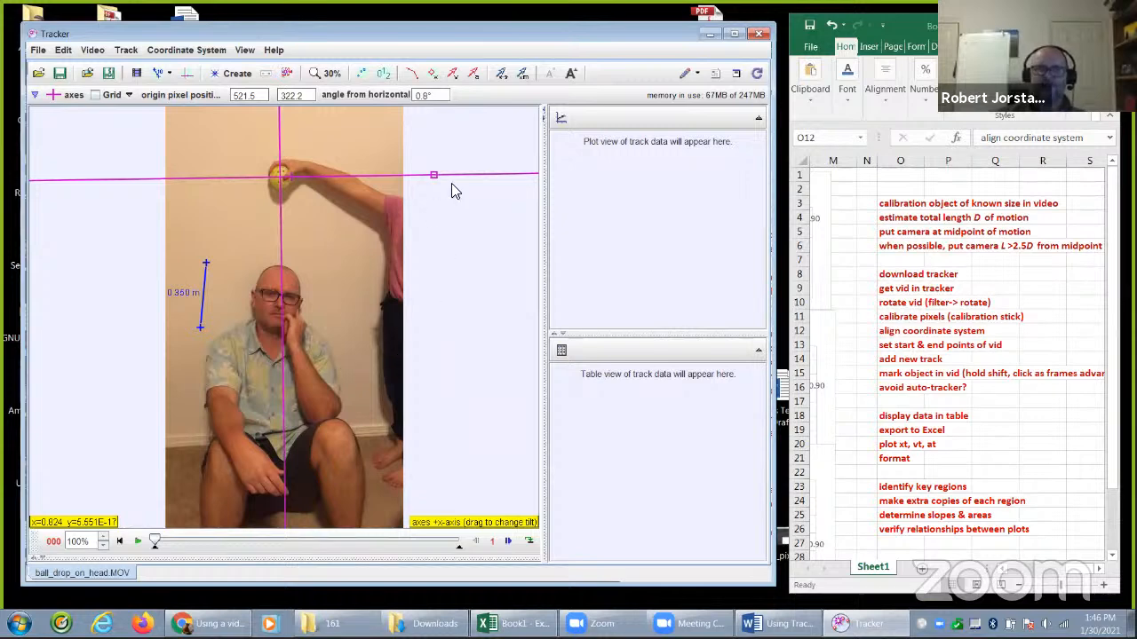
# Hide the calibration stick and the coordinate axes from the video view
pyautogui.click(160, 74)
pyautogui.click(187, 77)
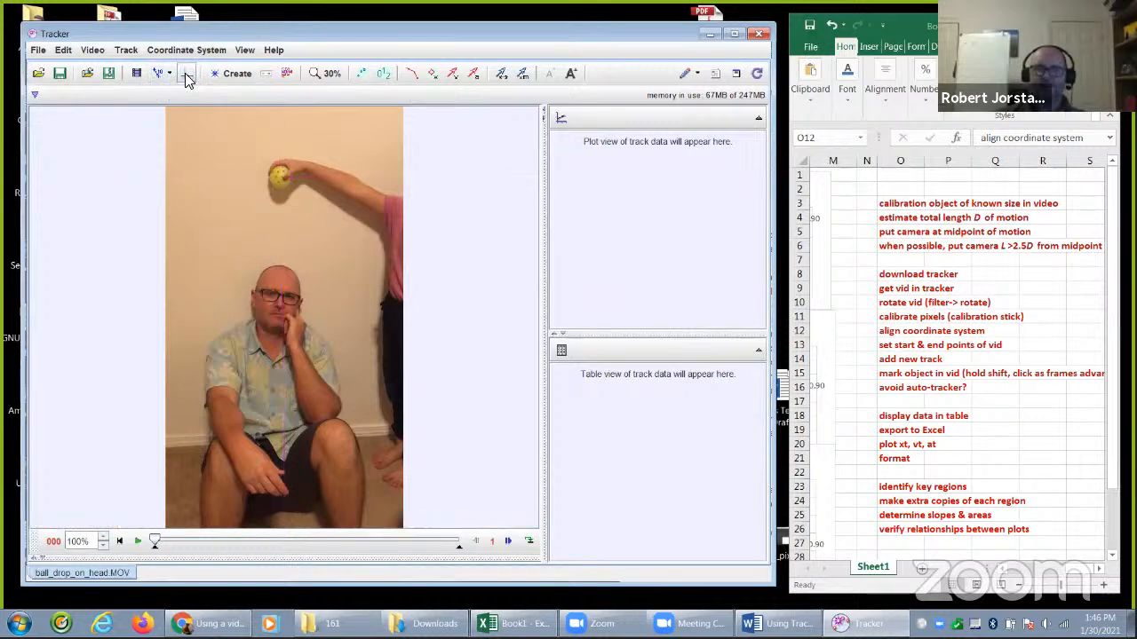
pyautogui.click(187, 76)
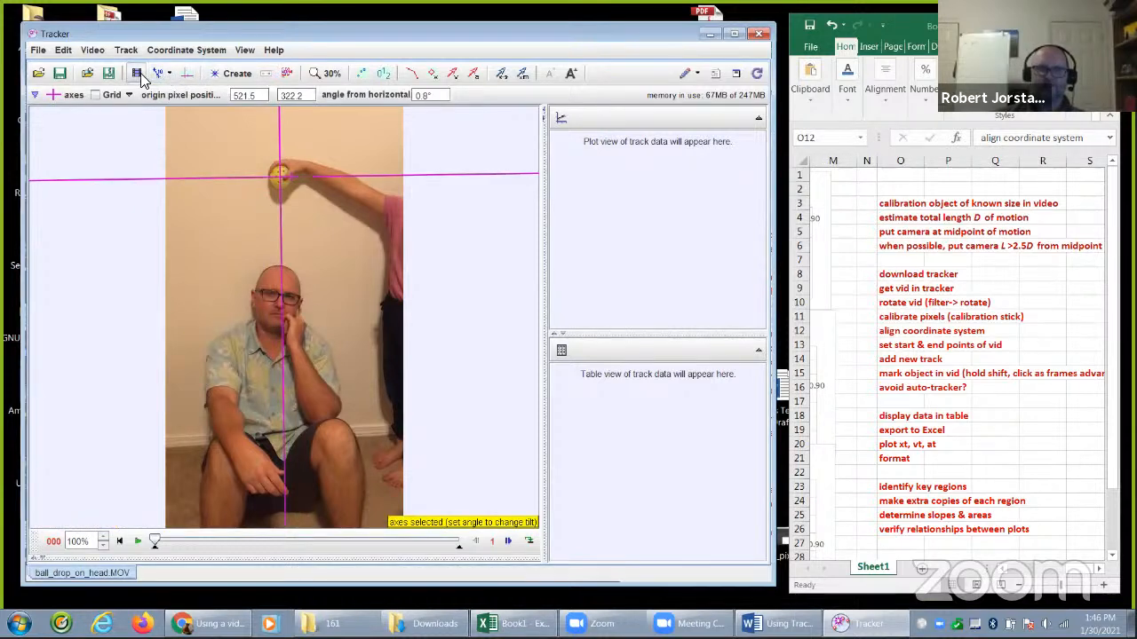
pyautogui.click(189, 78)
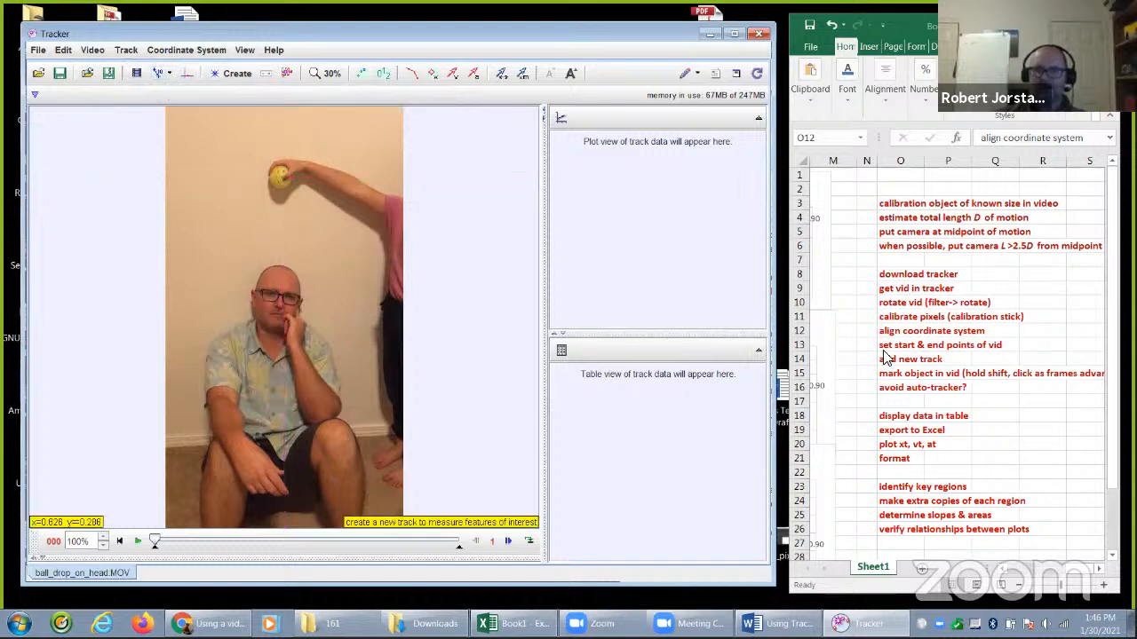
# Highlight the "set start & end points of vid" entry in row 13 of the checklist
pyautogui.click(910, 331)
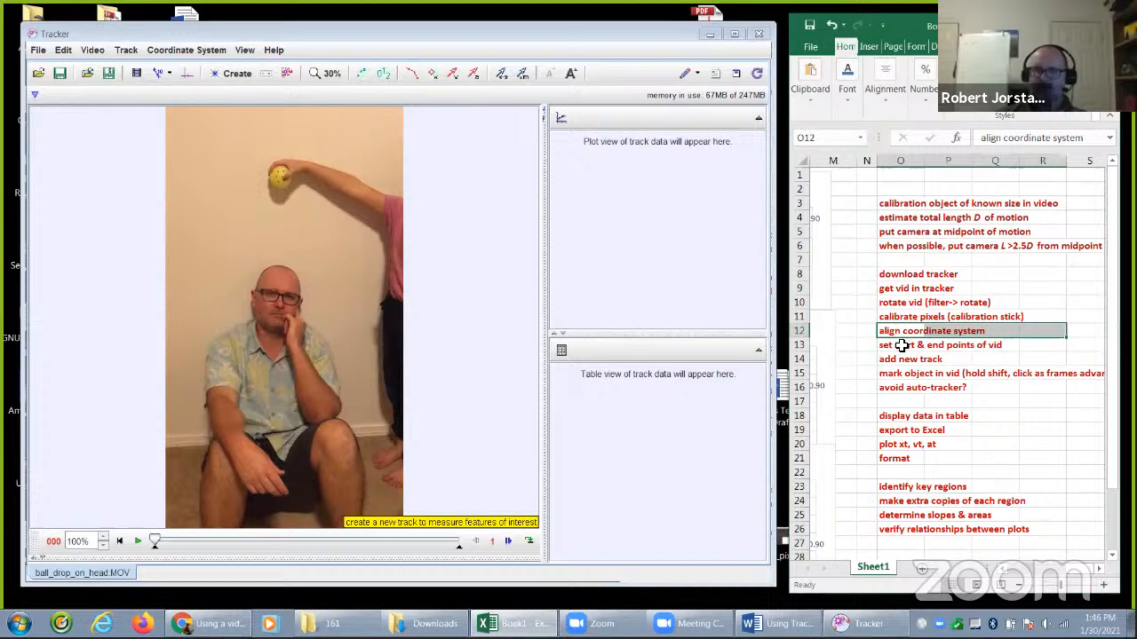
pyautogui.click(918, 345)
pyautogui.moveTo(920, 345); pyautogui.dragTo(1008, 346)
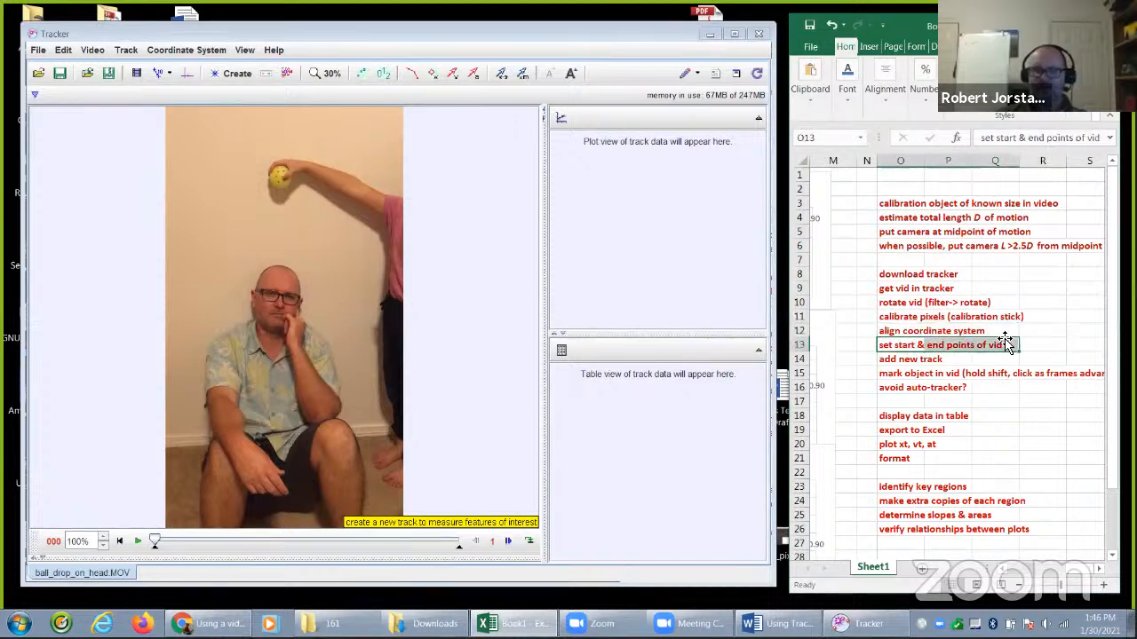
# Play the video and step through the frames around the ball's release, stopping at frame 17
pyautogui.click(137, 541)
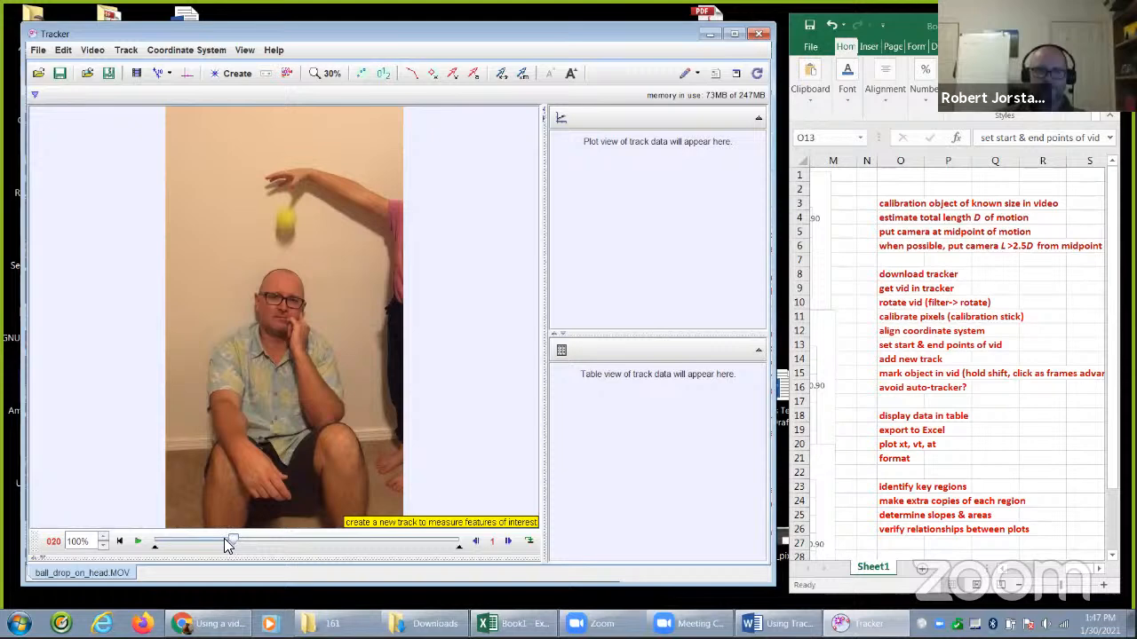
pyautogui.press('Left')
pyautogui.press('Left')
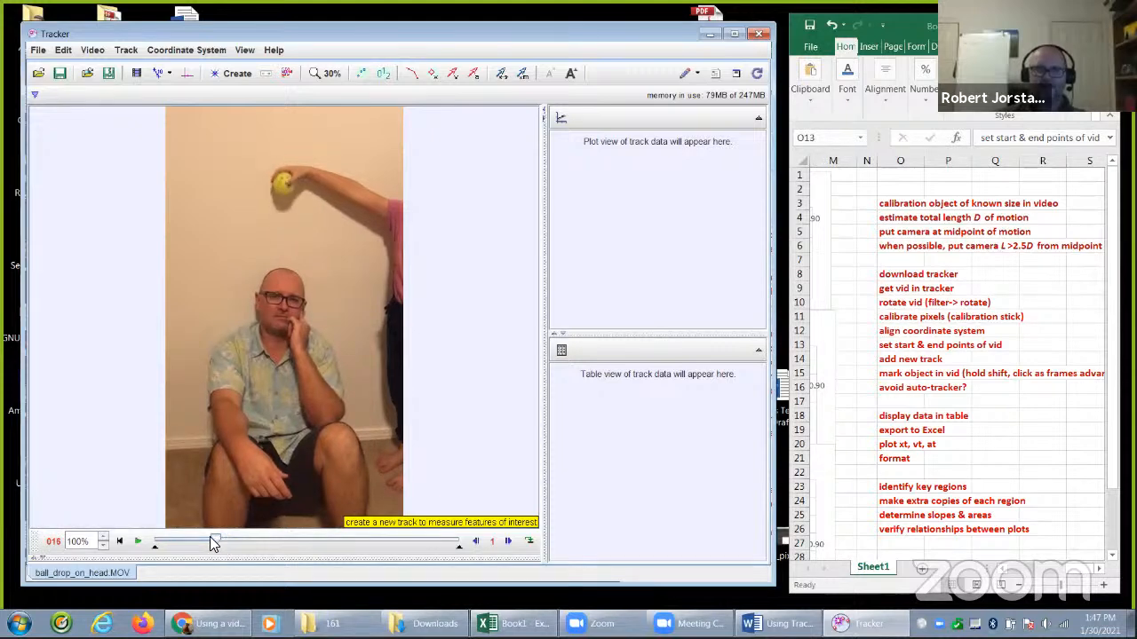
pyautogui.press('Left')
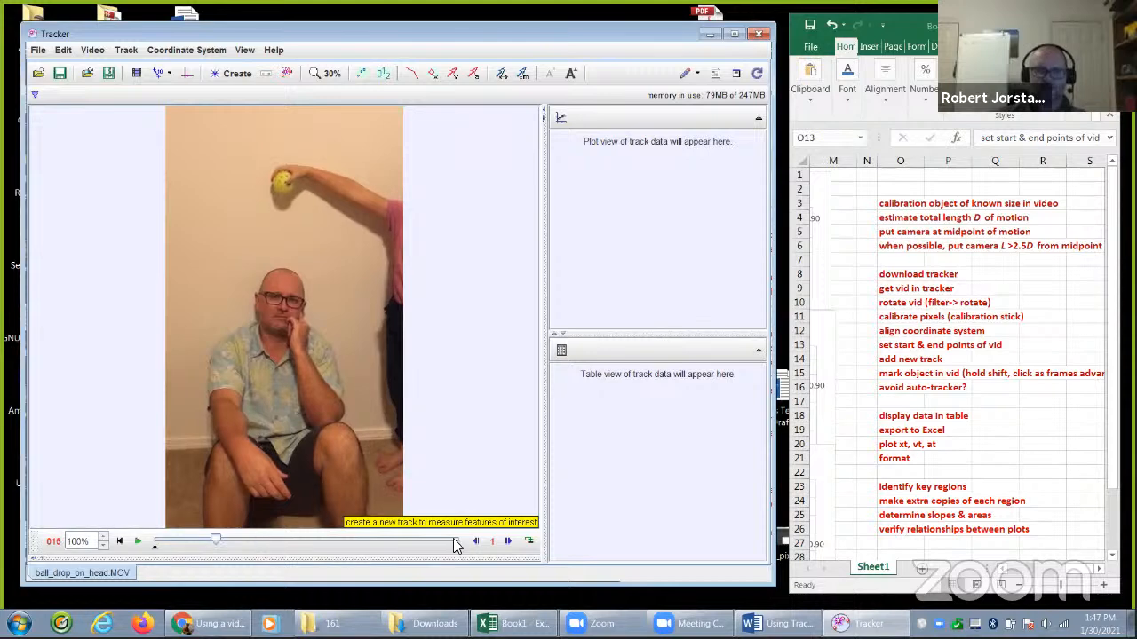
pyautogui.click(508, 543)
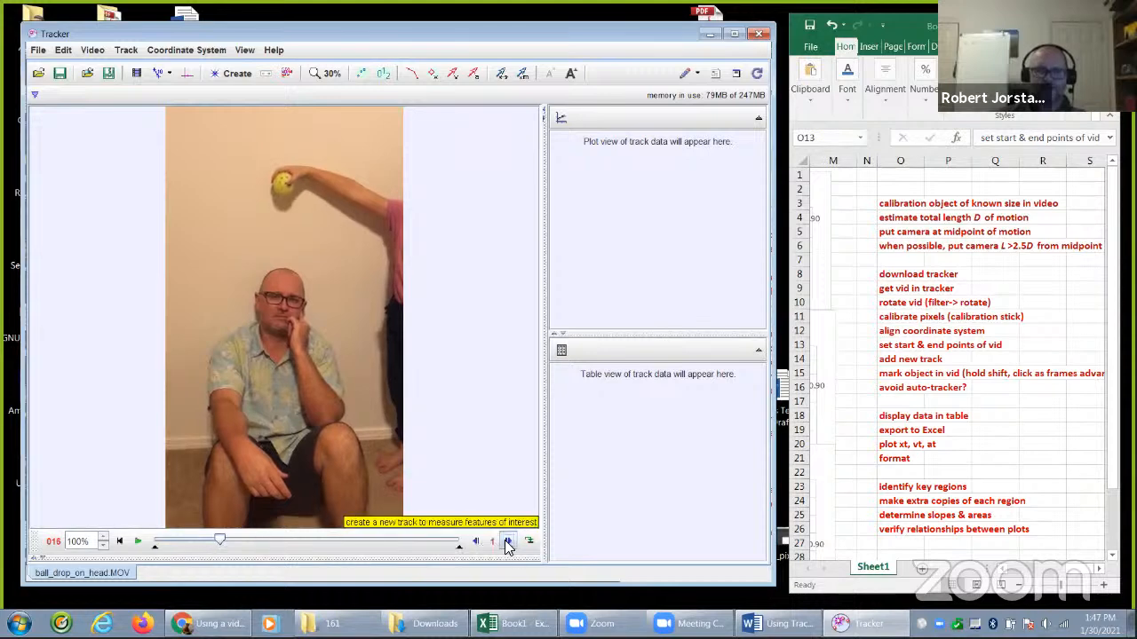
pyautogui.click(509, 540)
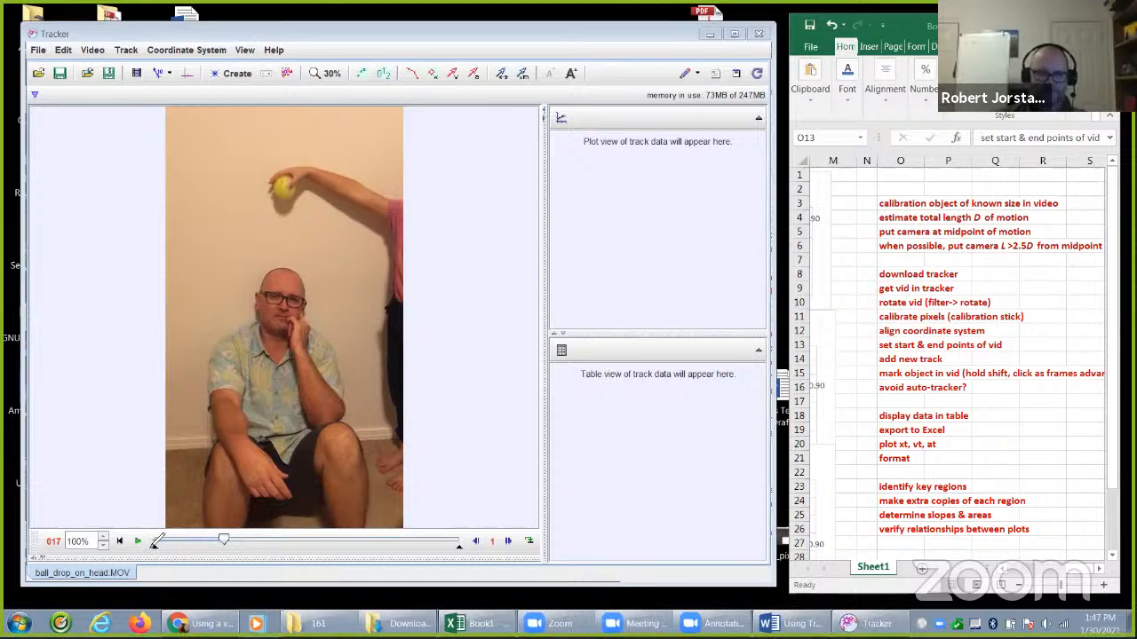
# Draw orange annotation arcs over the video's start and end frame markers and clear the drawings
pyautogui.moveTo(146, 548); pyautogui.dragTo(166, 548)
pyautogui.moveTo(447, 548); pyautogui.dragTo(472, 547)
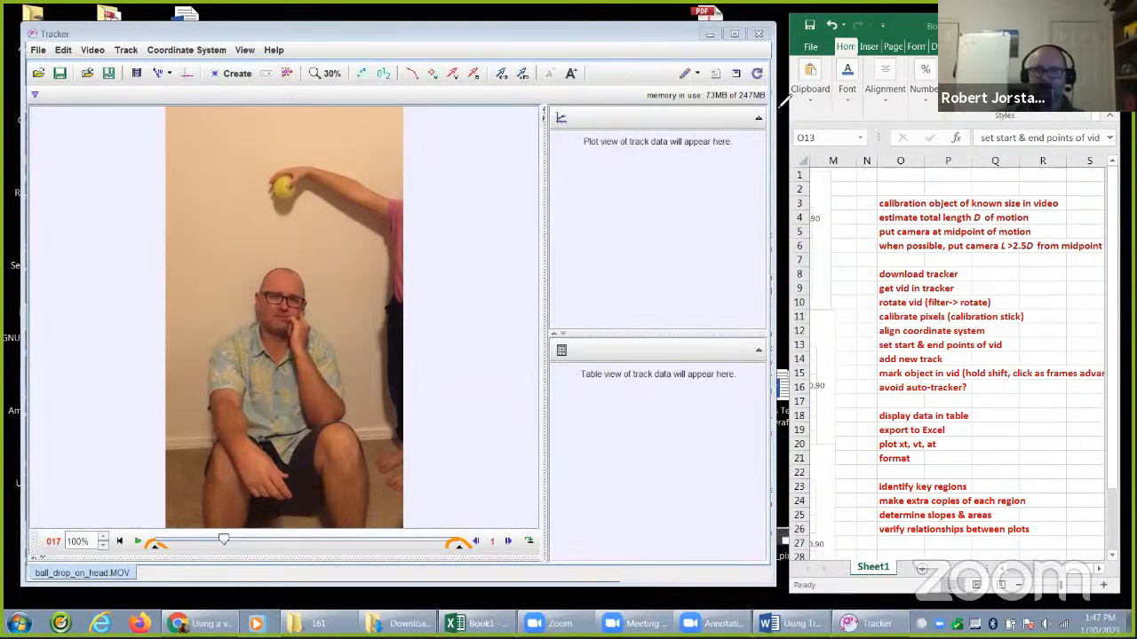
pyautogui.click(844, 80)
pyautogui.click(848, 74)
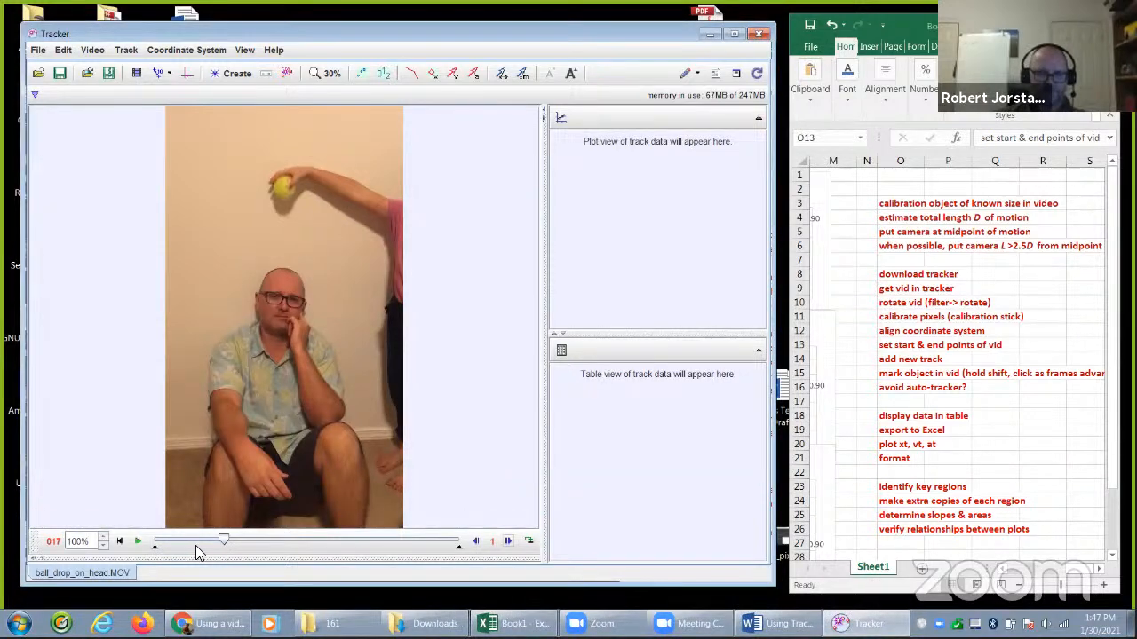
# Trim the video to start just as the ball is released and end at about frame 40
pyautogui.moveTo(158, 552); pyautogui.dragTo(220, 547)
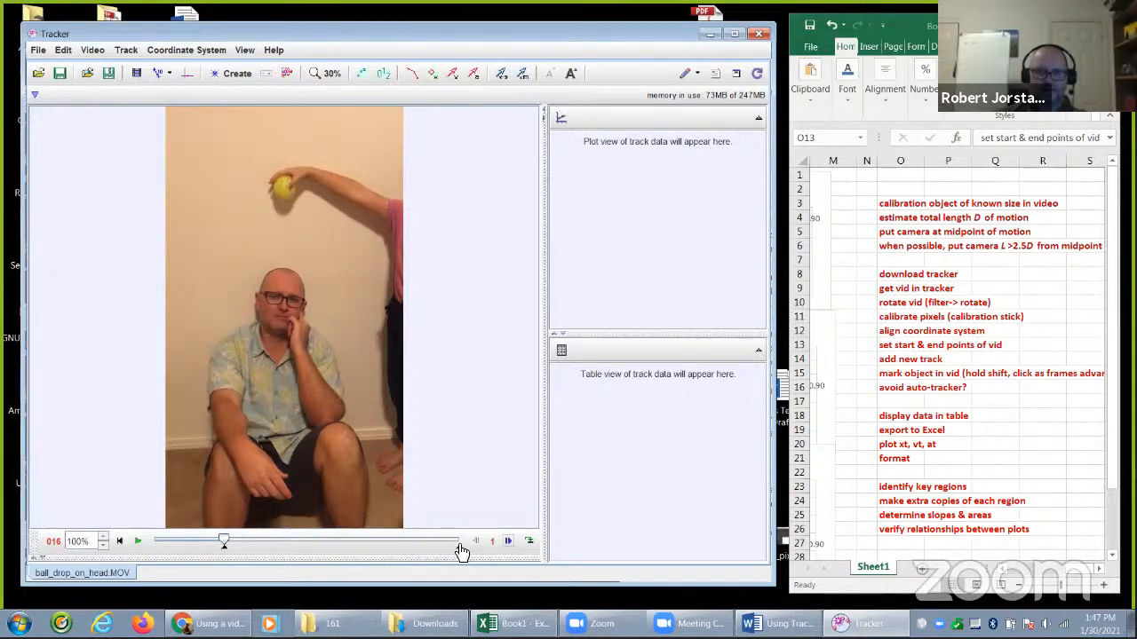
pyautogui.moveTo(460, 547); pyautogui.dragTo(391, 548)
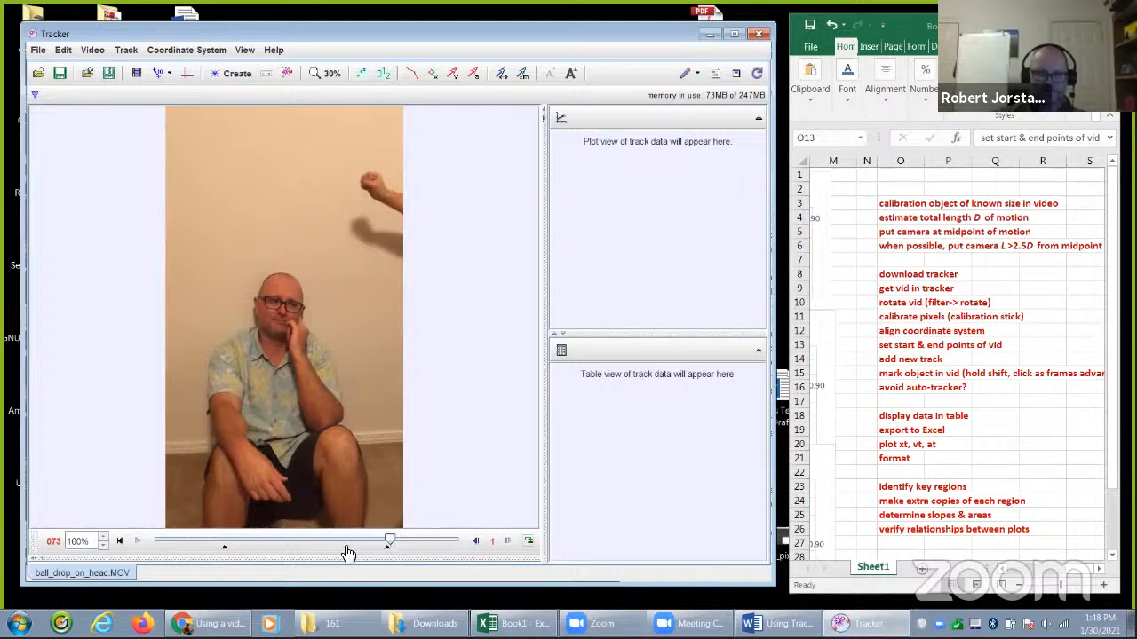
pyautogui.moveTo(346, 546); pyautogui.dragTo(338, 546)
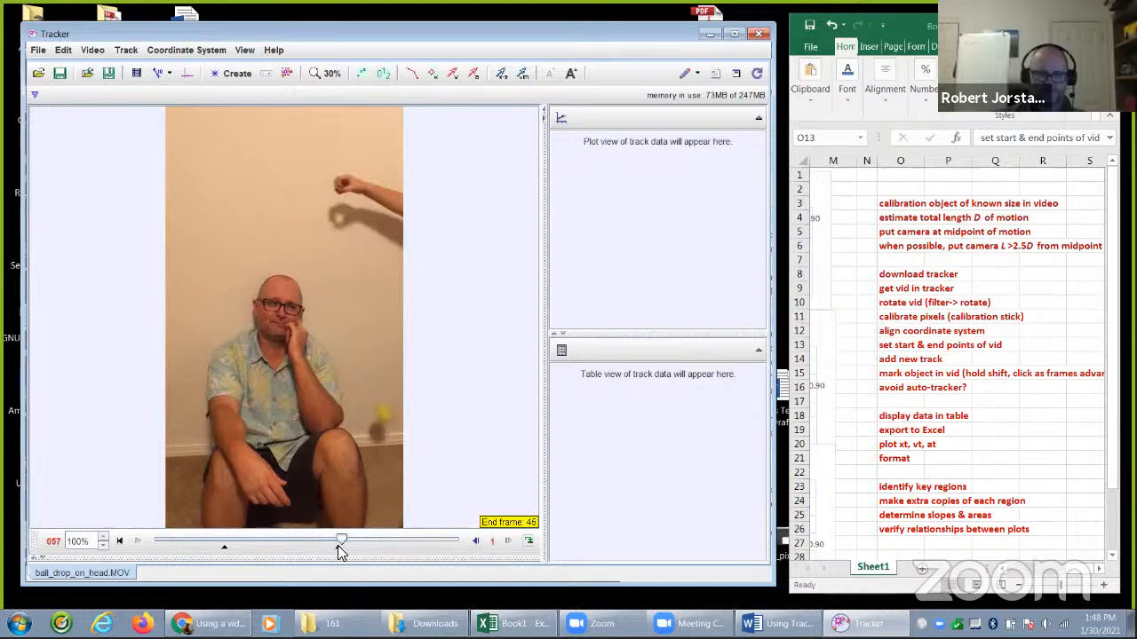
pyautogui.moveTo(338, 549); pyautogui.dragTo(314, 546)
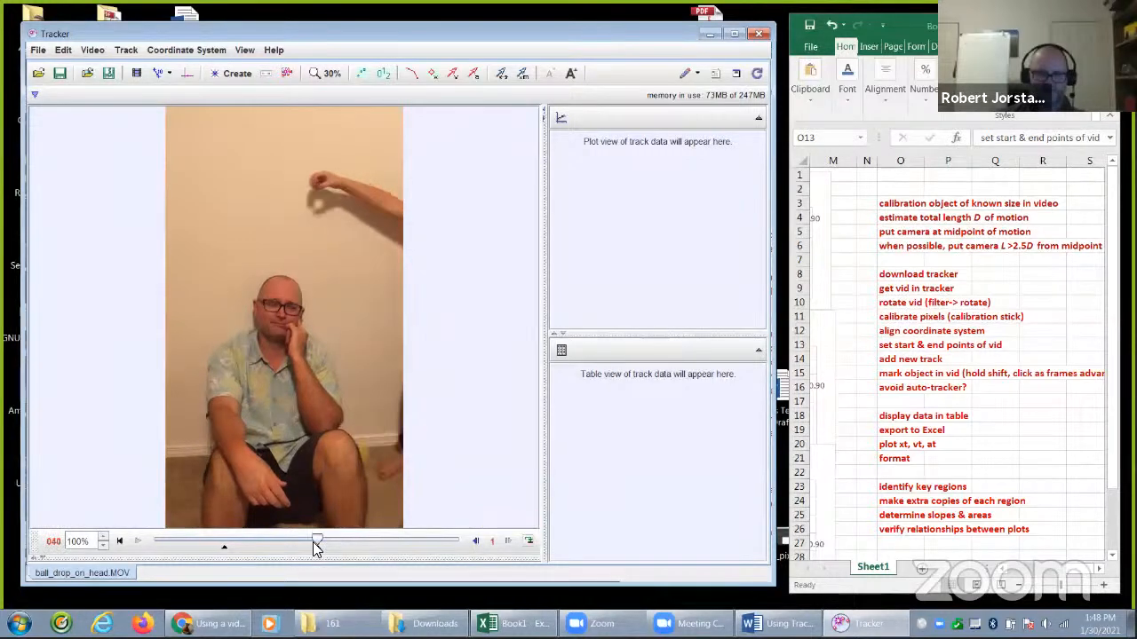
# Play the trimmed clip from its start frame, once without and once with the coordinate axes displayed
pyautogui.click(119, 539)
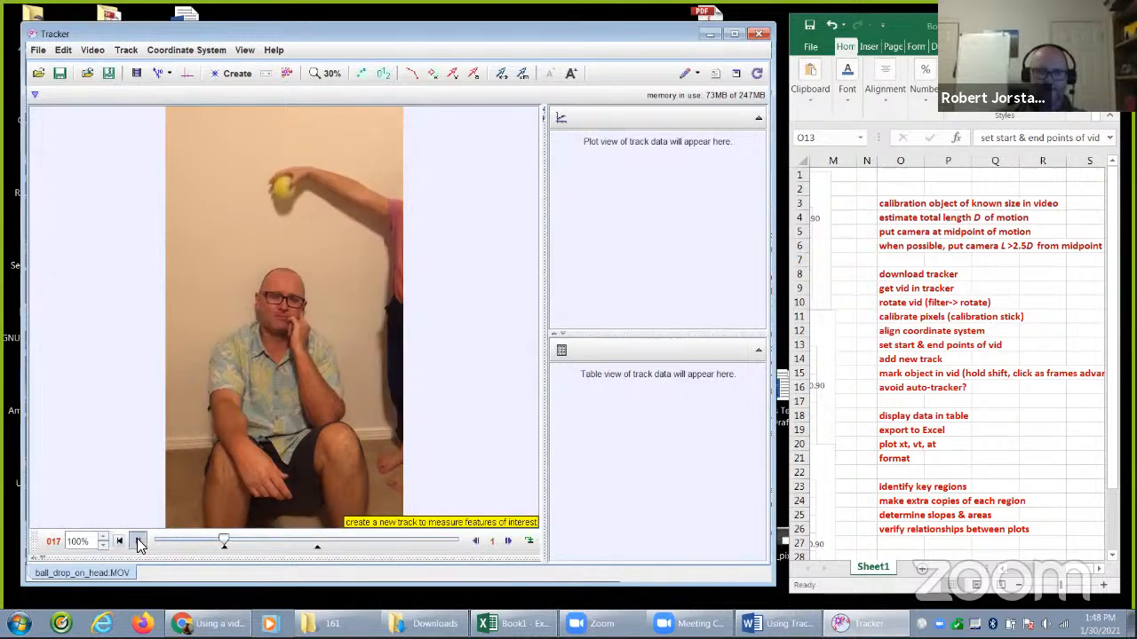
pyautogui.click(137, 542)
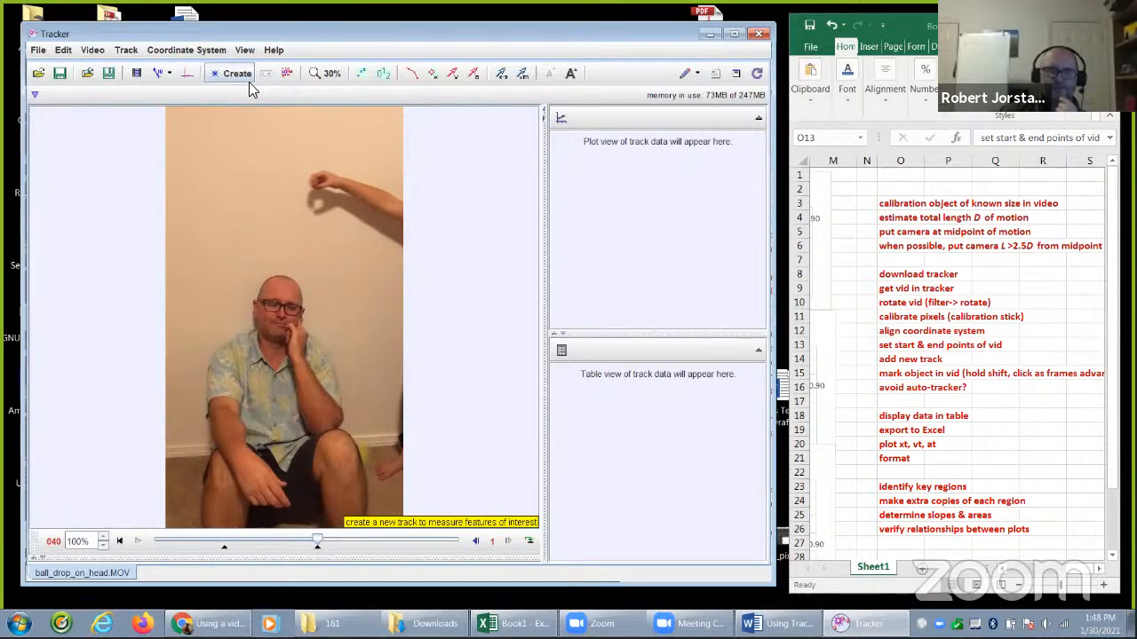
pyautogui.click(188, 73)
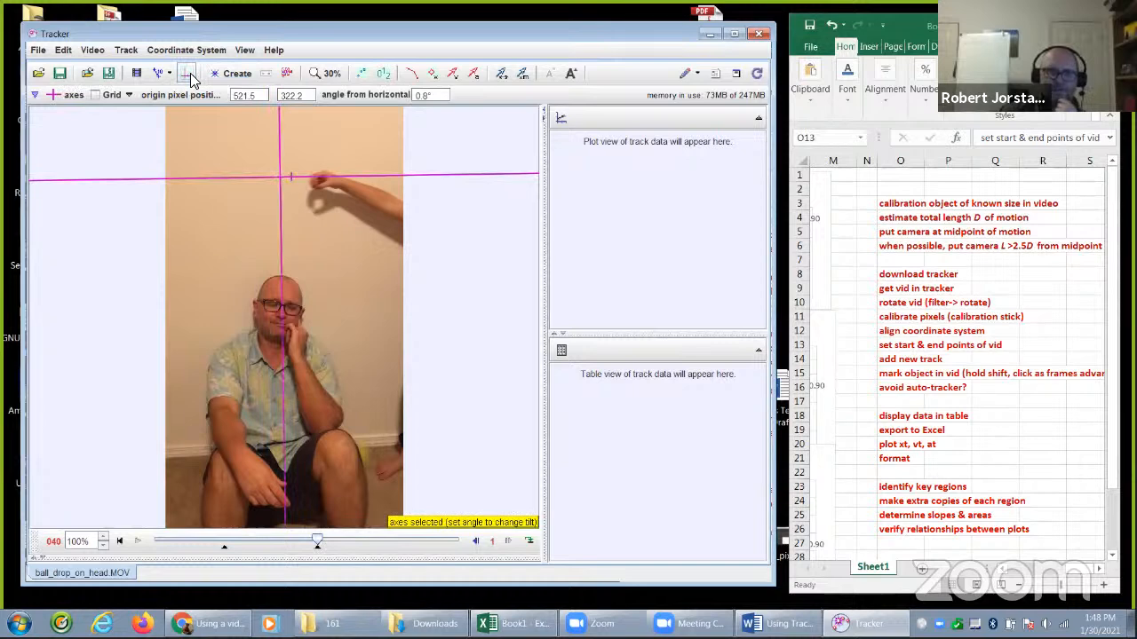
pyautogui.click(121, 542)
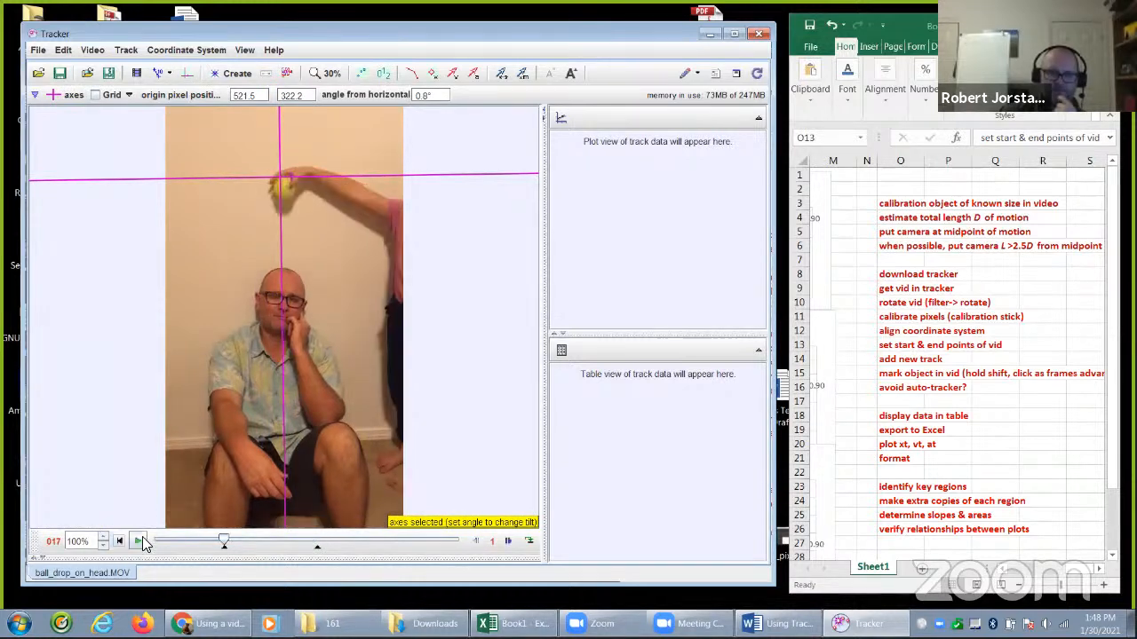
pyautogui.click(139, 541)
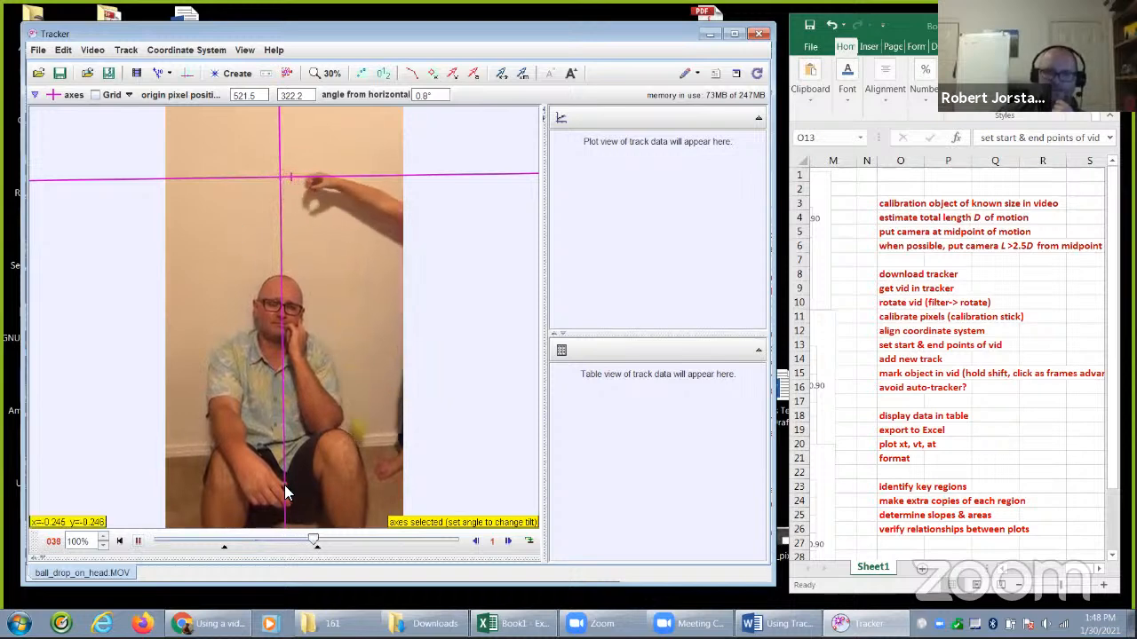
# Switch to the Excel checklist and select the "add new track" entry in row 14
pyautogui.click(923, 354)
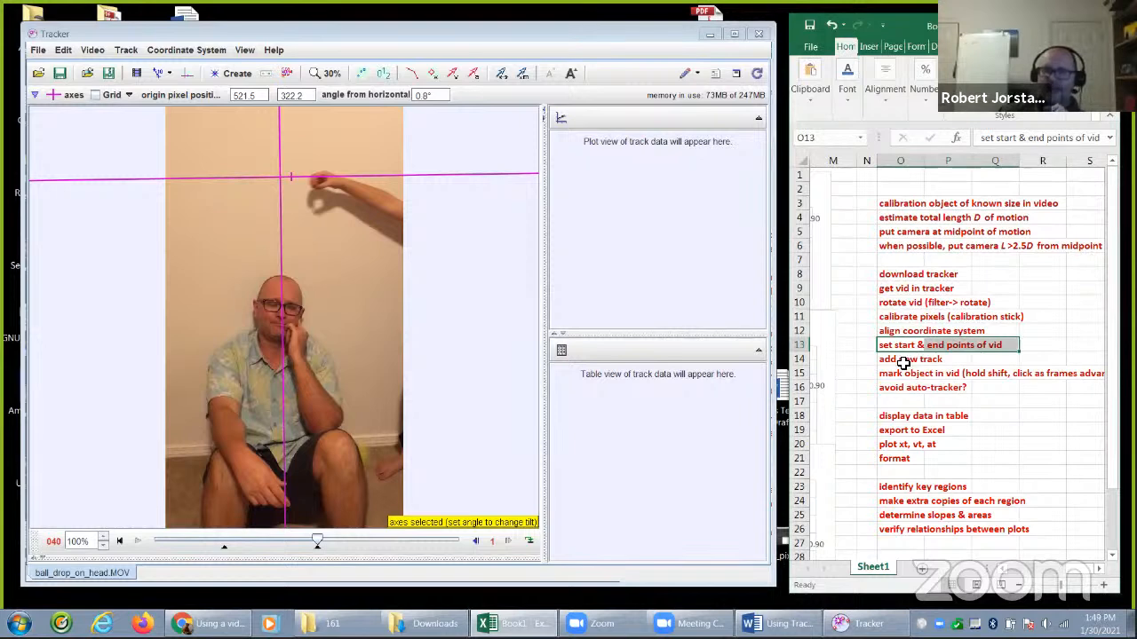
pyautogui.click(903, 362)
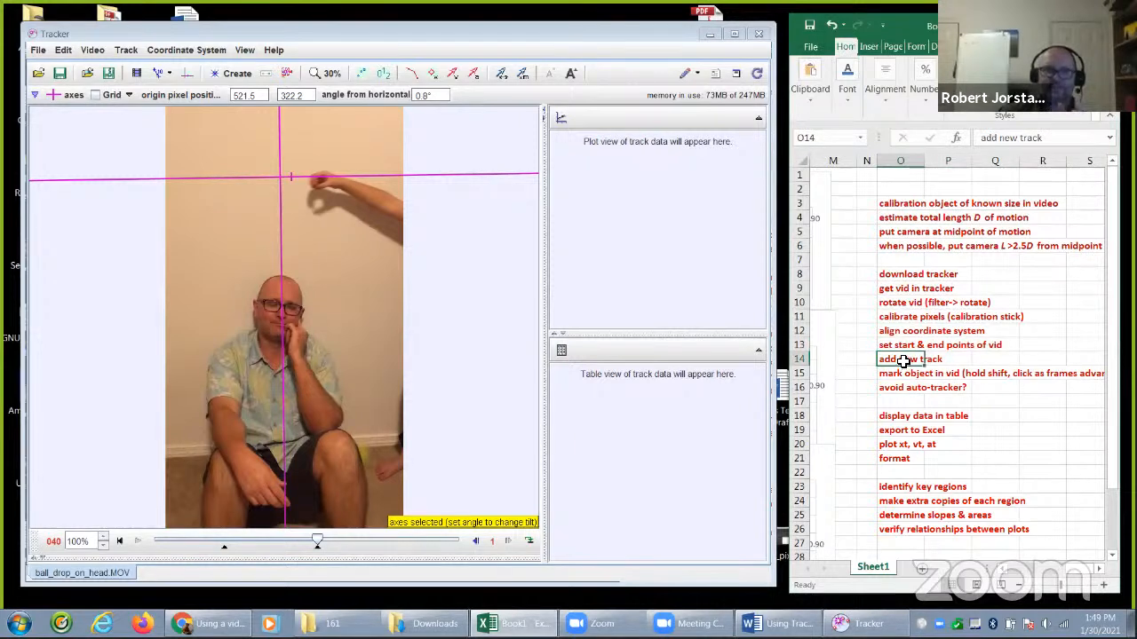
# In Tracker, hide the coordinate axes and create a new Point Mass track with the video at its start frame
pyautogui.click(185, 78)
pyautogui.click(185, 76)
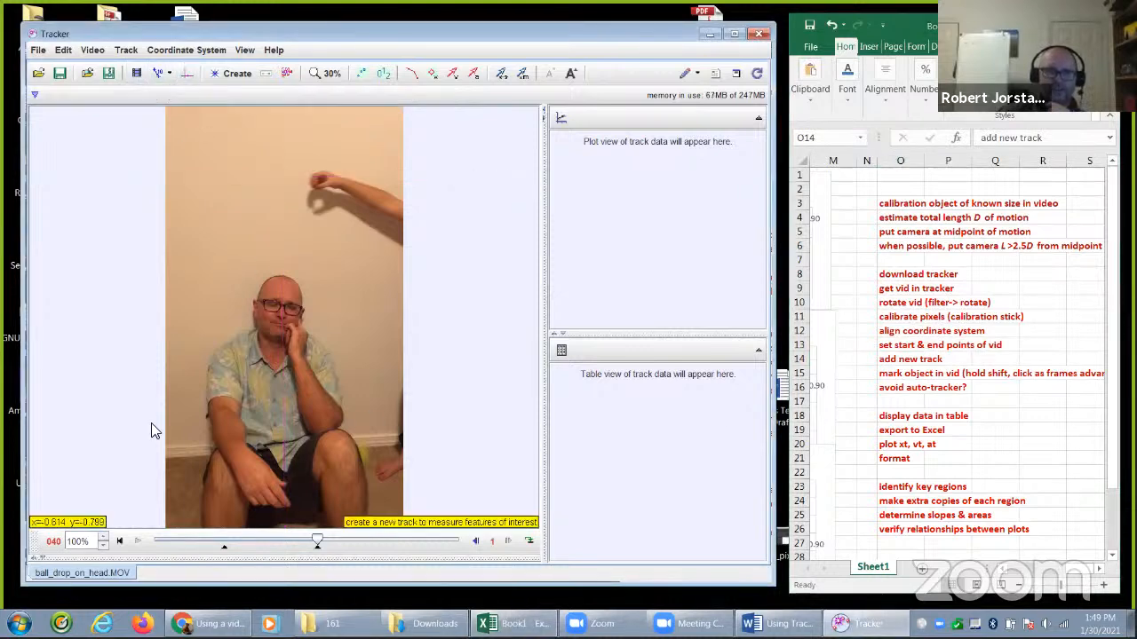
pyautogui.click(121, 542)
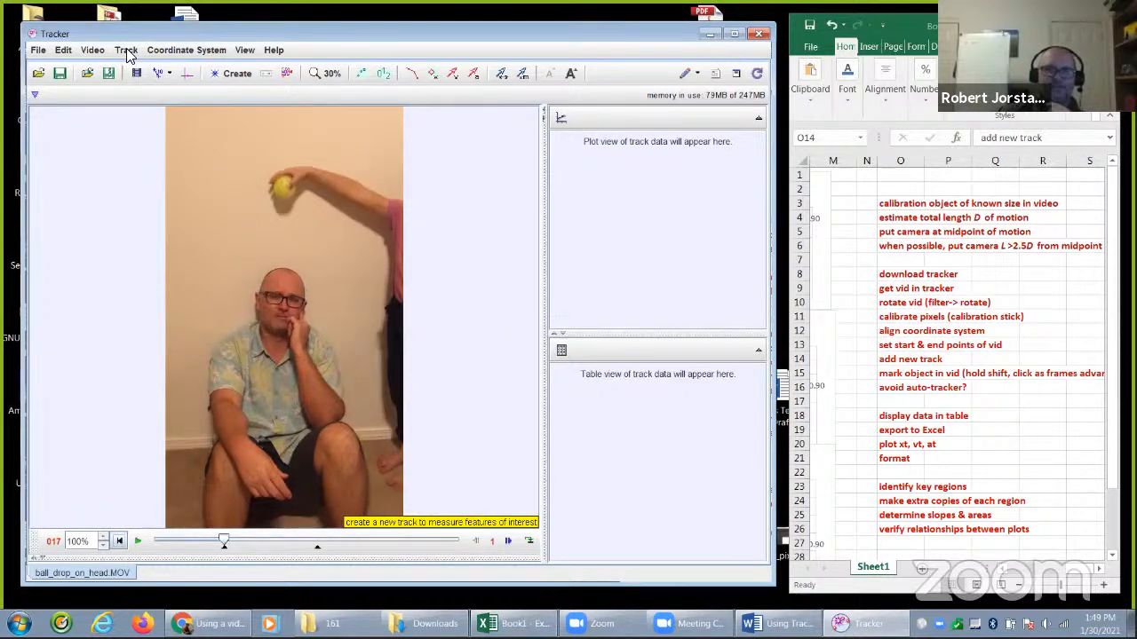
pyautogui.click(125, 50)
pyautogui.moveTo(138, 65)
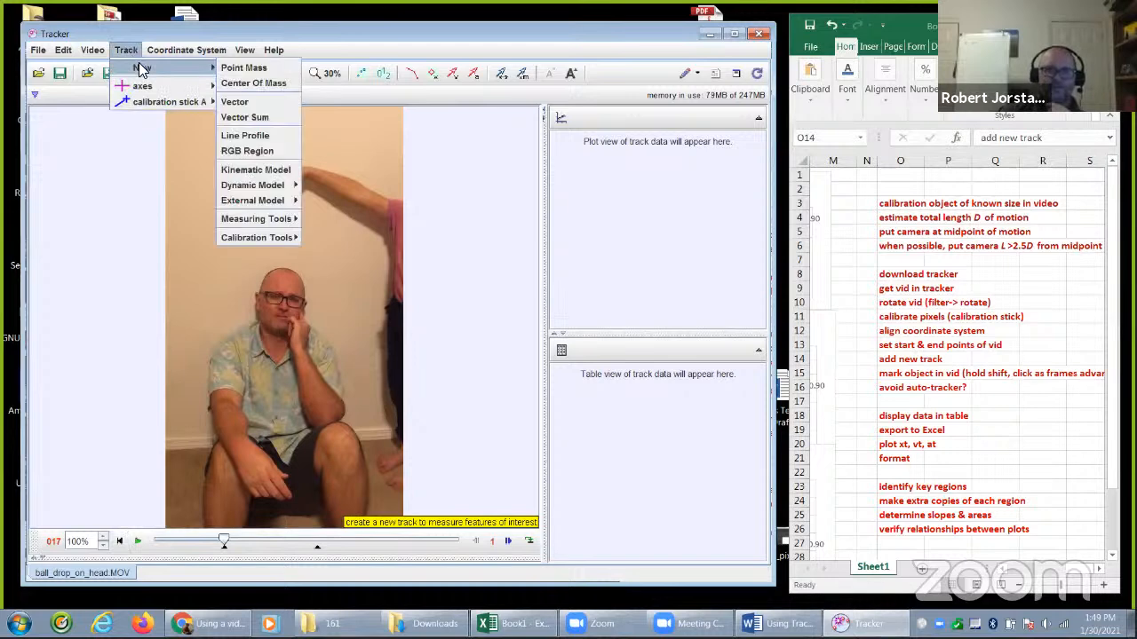
pyautogui.click(255, 71)
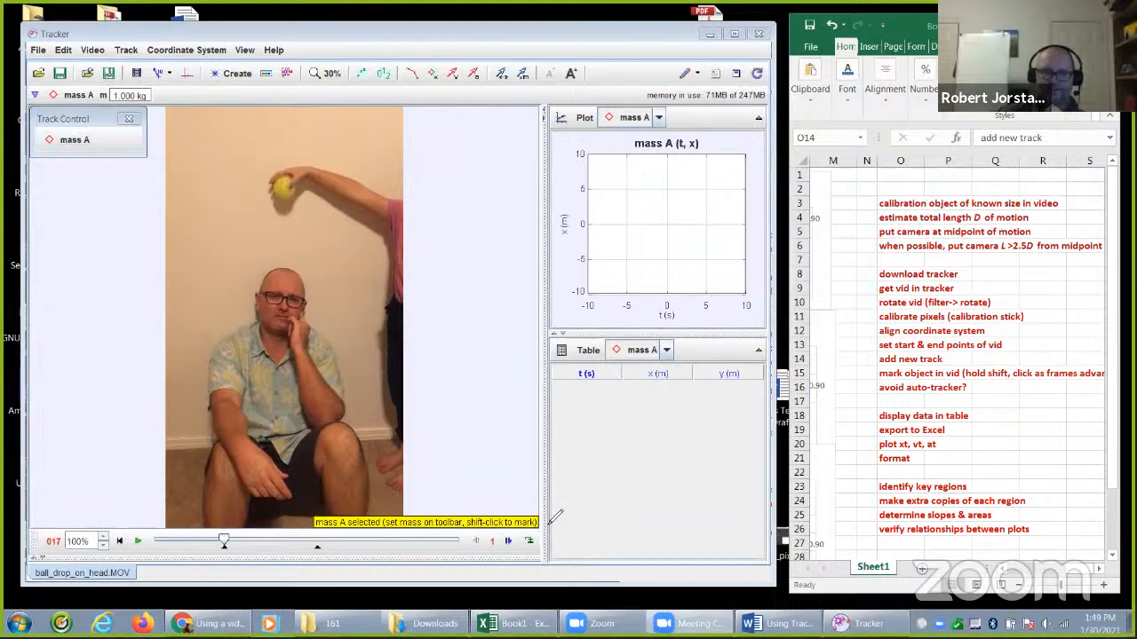
# Draw freehand annotation marks beside the shift-click marking hint below the video
pyautogui.moveTo(547, 520); pyautogui.dragTo(653, 503)
pyautogui.moveTo(579, 498)
pyautogui.mouseDown()
pyautogui.moveTo(526, 527)
pyautogui.moveTo(597, 533)
pyautogui.mouseUp()
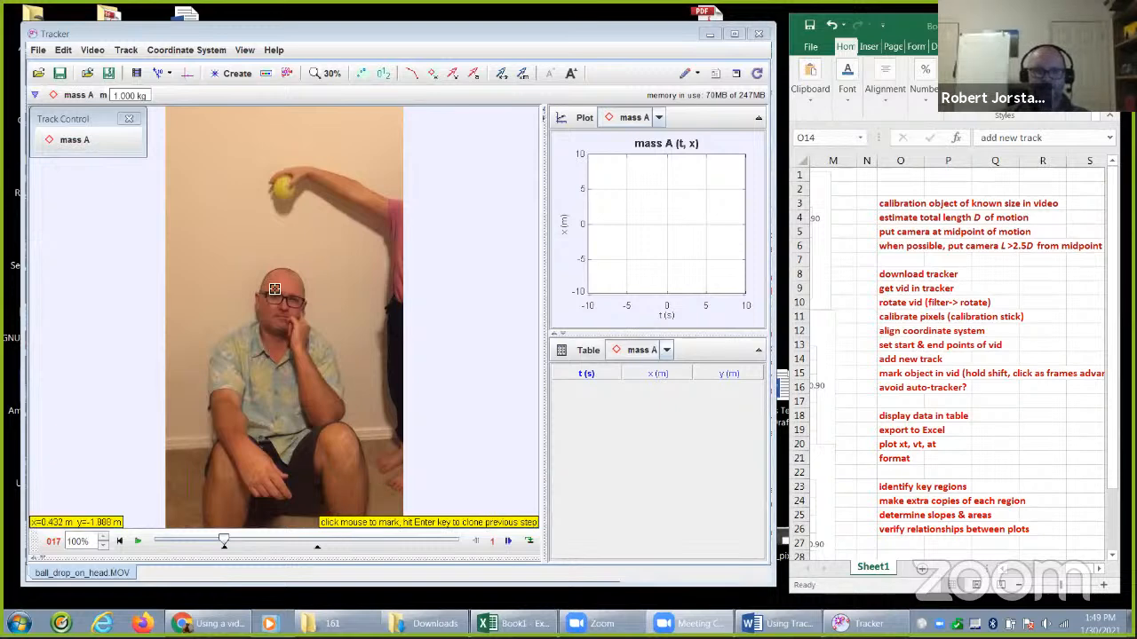
# Mark the ball frame by frame for mass A, from its release at frame 17 through the bounce off the head to the clip's end
pyautogui.keyDown('shift'); pyautogui.click(280, 197); pyautogui.keyUp('shift')
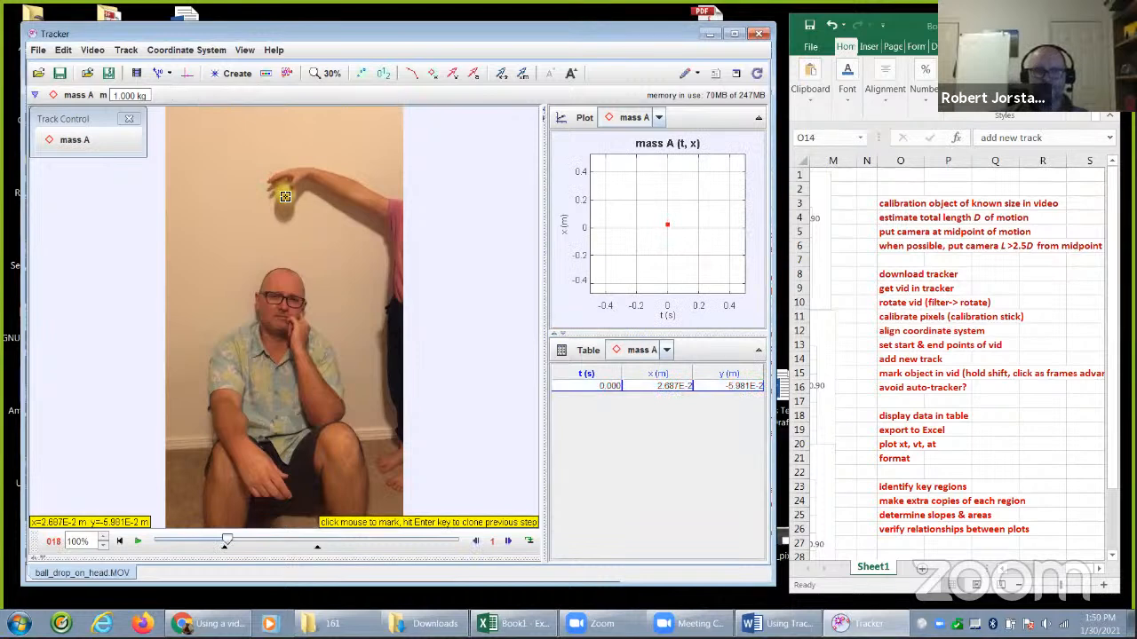
pyautogui.keyDown('shift'); pyautogui.click(288, 205); pyautogui.keyUp('shift')
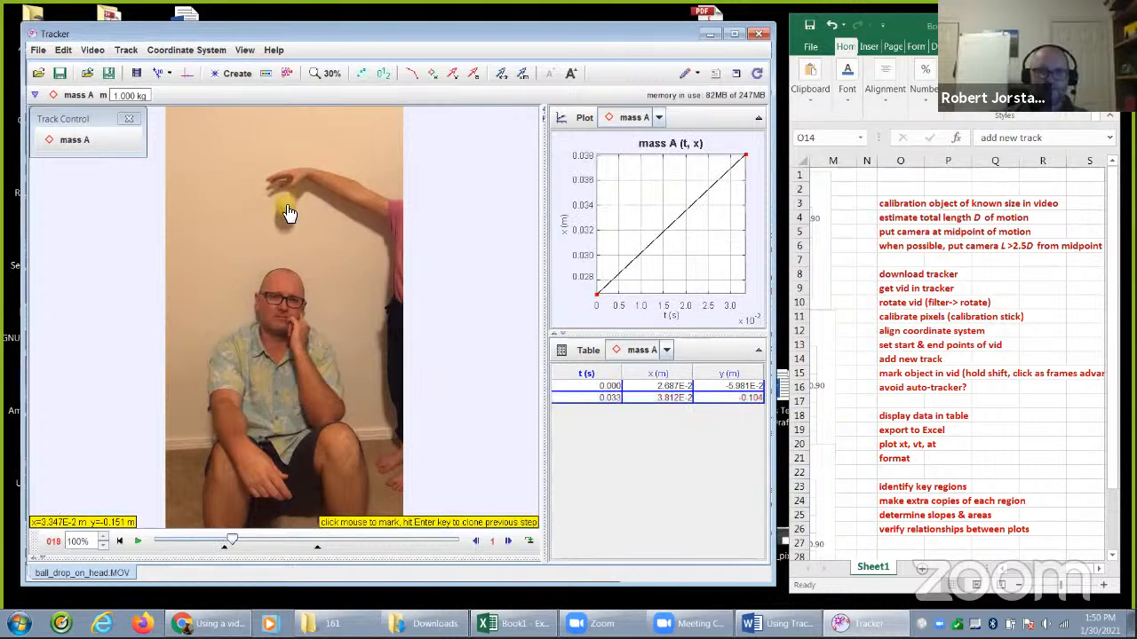
pyautogui.keyDown('shift'); pyautogui.click(285, 207); pyautogui.keyUp('shift')
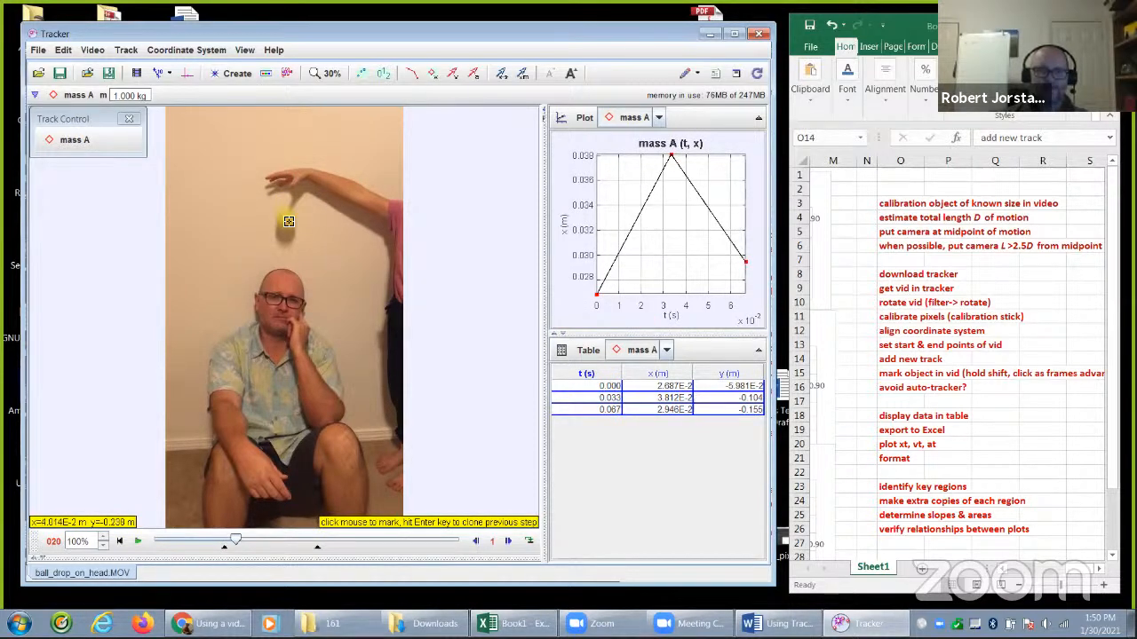
pyautogui.keyDown('shift'); pyautogui.click(288, 224); pyautogui.keyUp('shift')
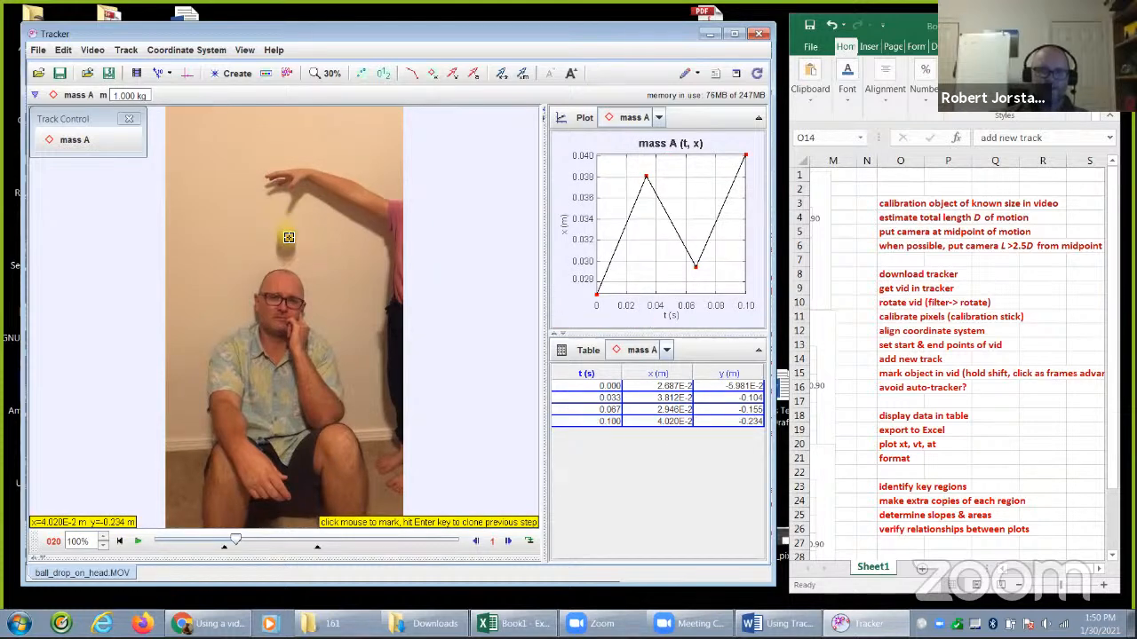
pyautogui.keyDown('shift'); pyautogui.click(289, 238); pyautogui.keyUp('shift')
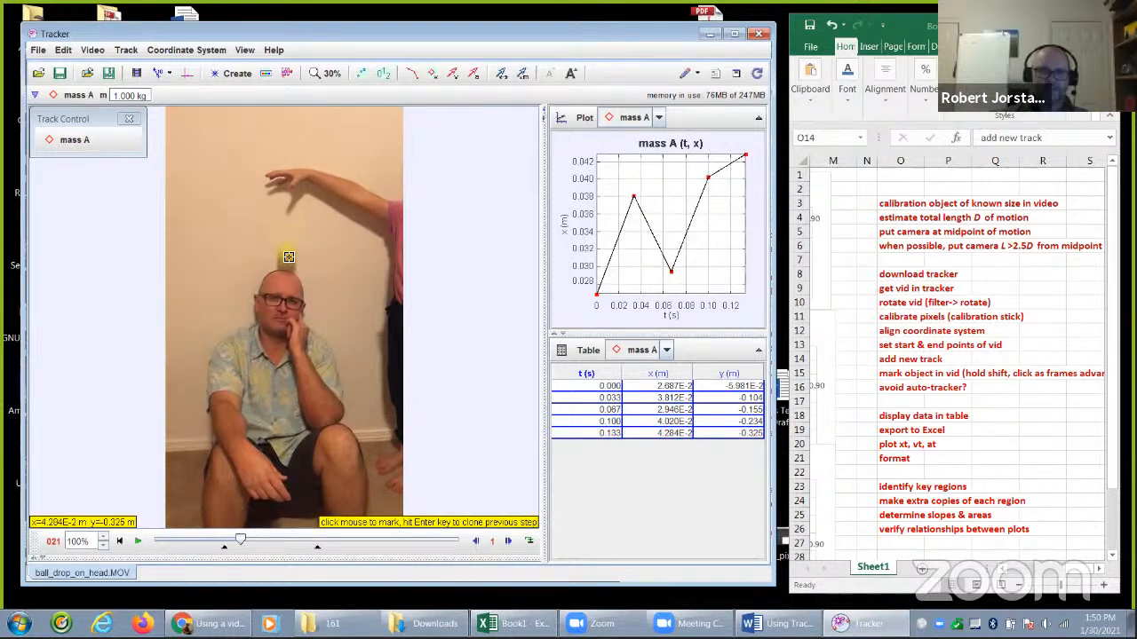
pyautogui.keyDown('shift'); pyautogui.click(286, 267); pyautogui.keyUp('shift')
pyautogui.keyDown('shift'); pyautogui.click(292, 262); pyautogui.keyUp('shift')
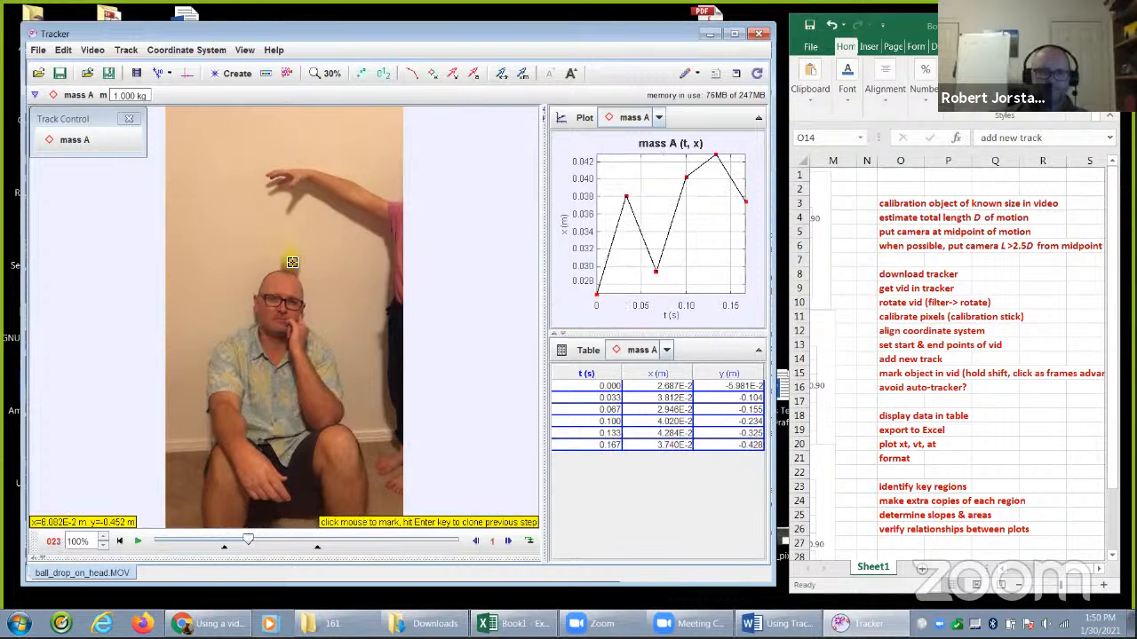
pyautogui.keyDown('shift'); pyautogui.click(291, 262); pyautogui.keyUp('shift')
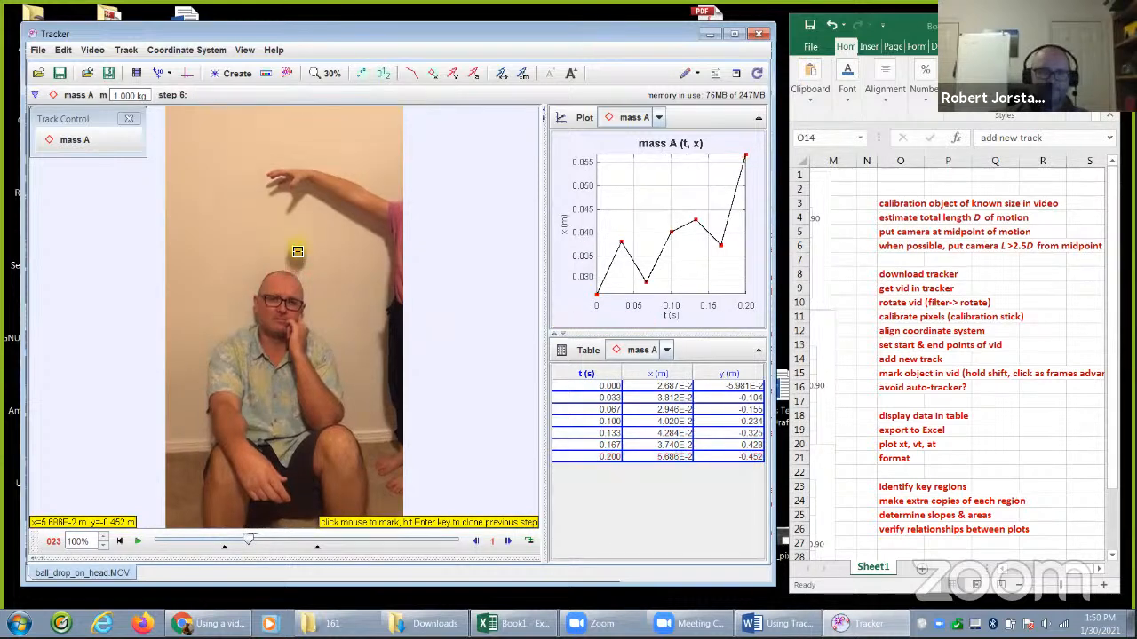
pyautogui.keyDown('shift'); pyautogui.click(296, 256); pyautogui.keyUp('shift')
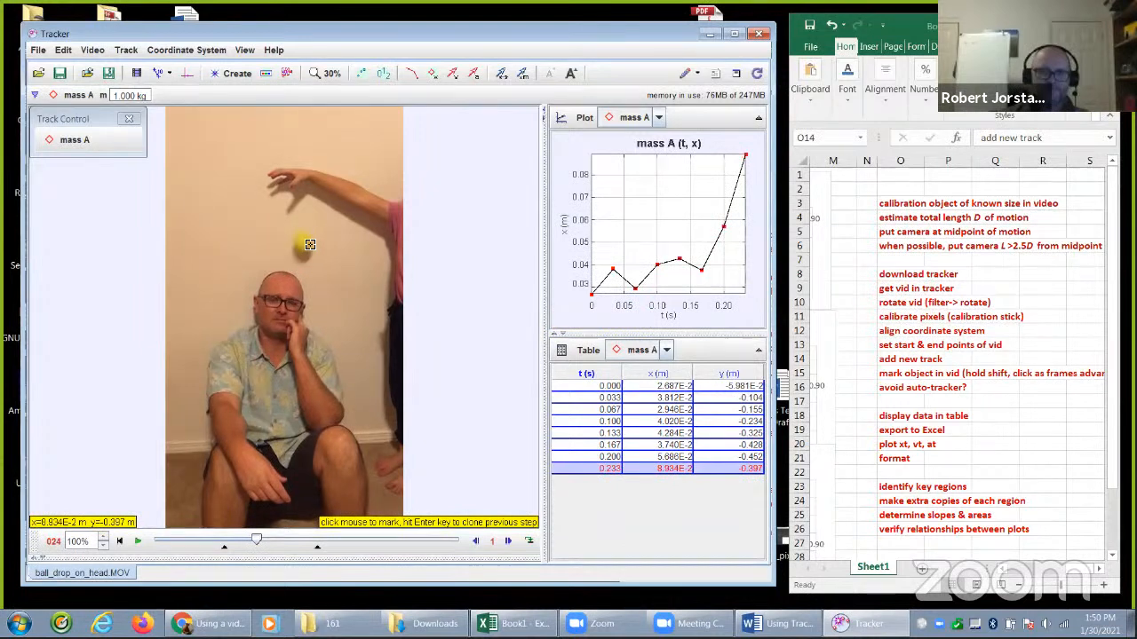
pyautogui.keyDown('shift'); pyautogui.click(304, 243); pyautogui.keyUp('shift')
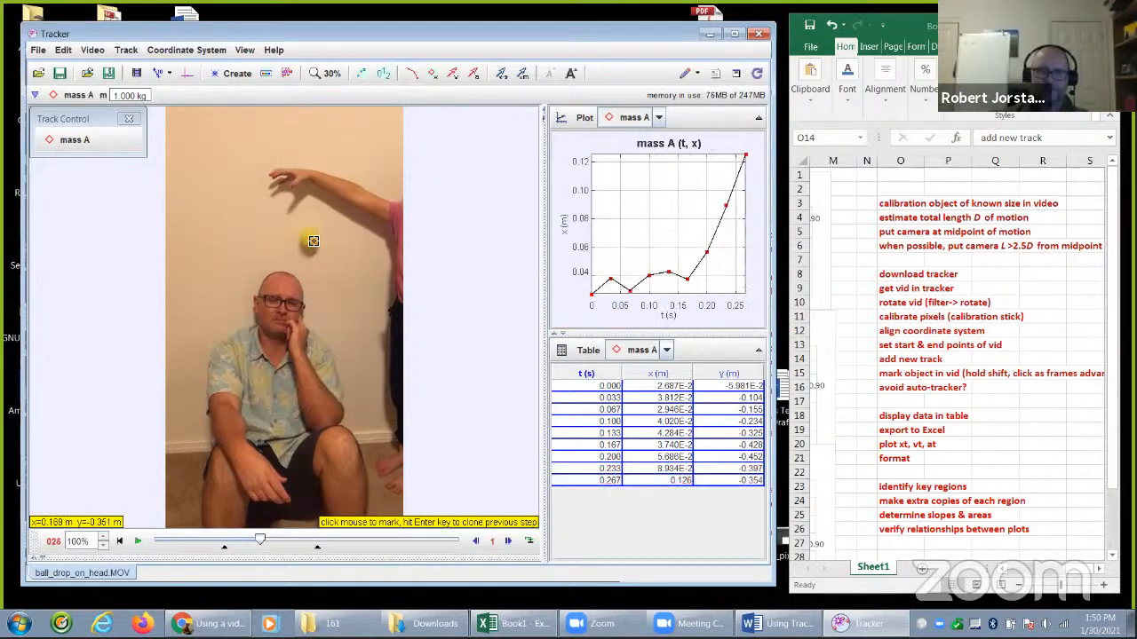
pyautogui.keyDown('shift'); pyautogui.click(311, 239); pyautogui.keyUp('shift')
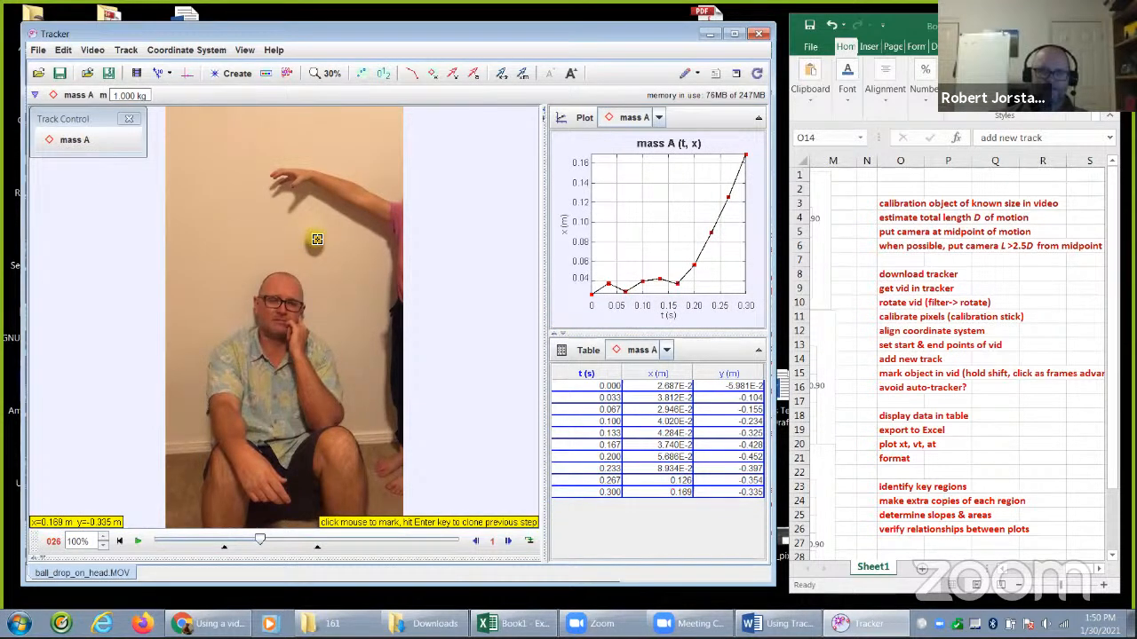
pyautogui.keyDown('shift'); pyautogui.click(317, 239); pyautogui.keyUp('shift')
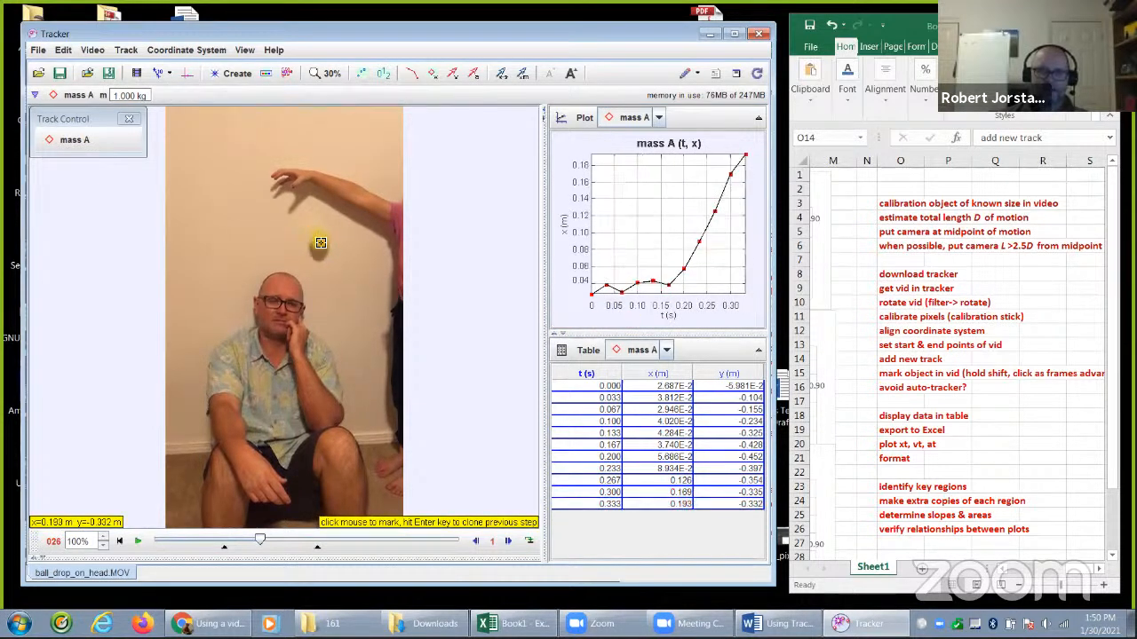
pyautogui.keyDown('shift'); pyautogui.click(318, 246); pyautogui.keyUp('shift')
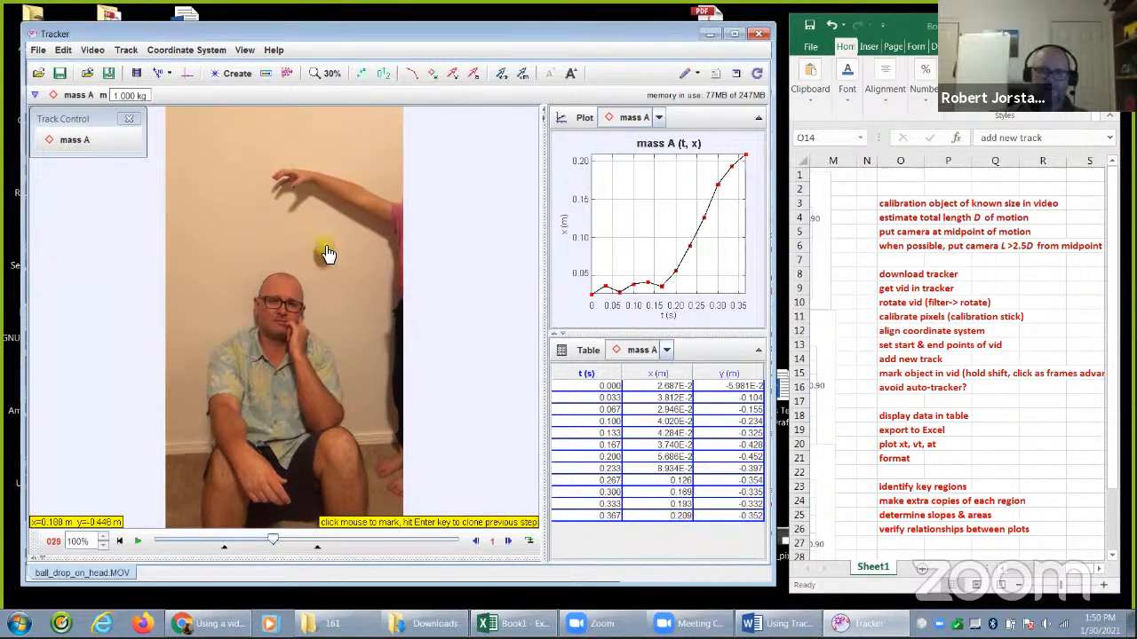
pyautogui.keyDown('shift'); pyautogui.click(325, 247); pyautogui.keyUp('shift')
pyautogui.keyDown('shift'); pyautogui.click(328, 257); pyautogui.keyUp('shift')
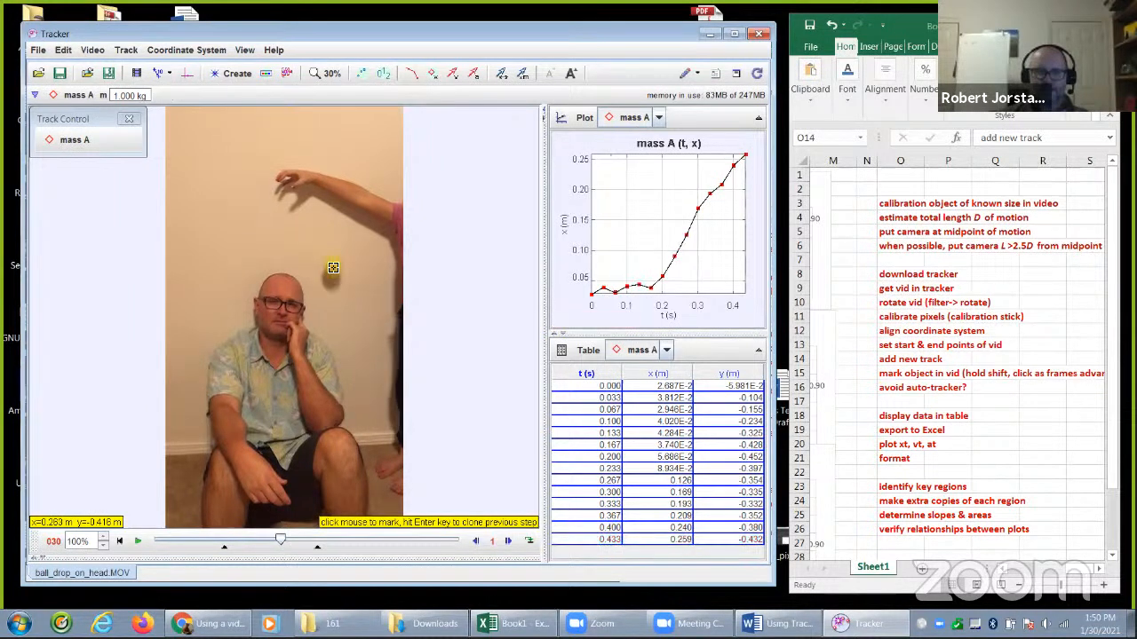
pyautogui.keyDown('shift'); pyautogui.click(333, 268); pyautogui.keyUp('shift')
pyautogui.keyDown('shift'); pyautogui.click(332, 279); pyautogui.keyUp('shift')
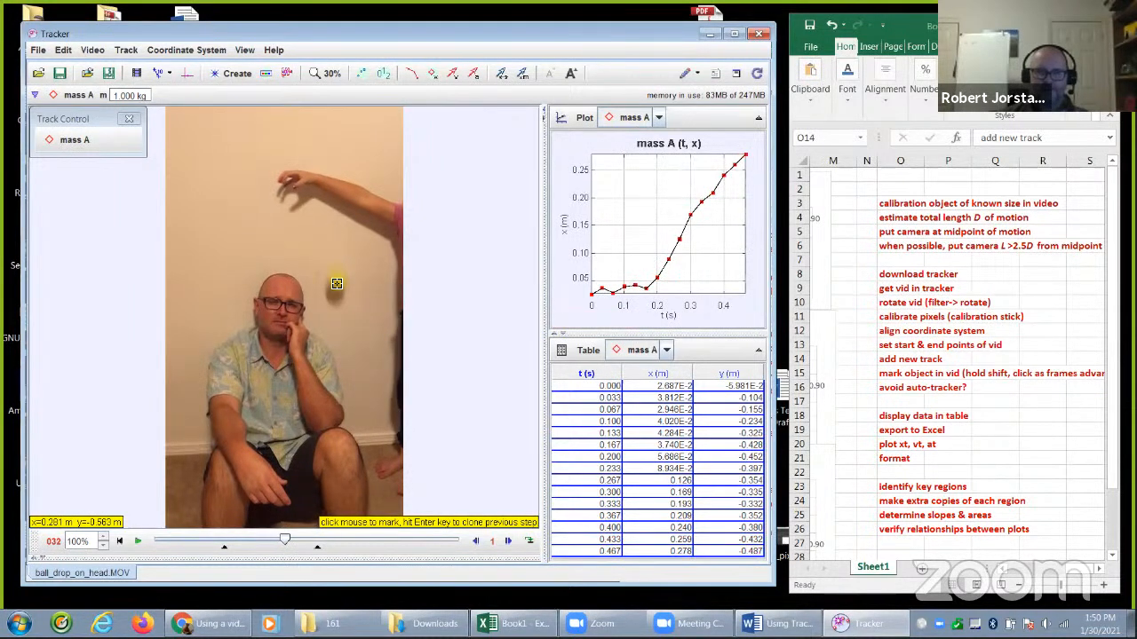
pyautogui.keyDown('shift'); pyautogui.click(338, 287); pyautogui.keyUp('shift')
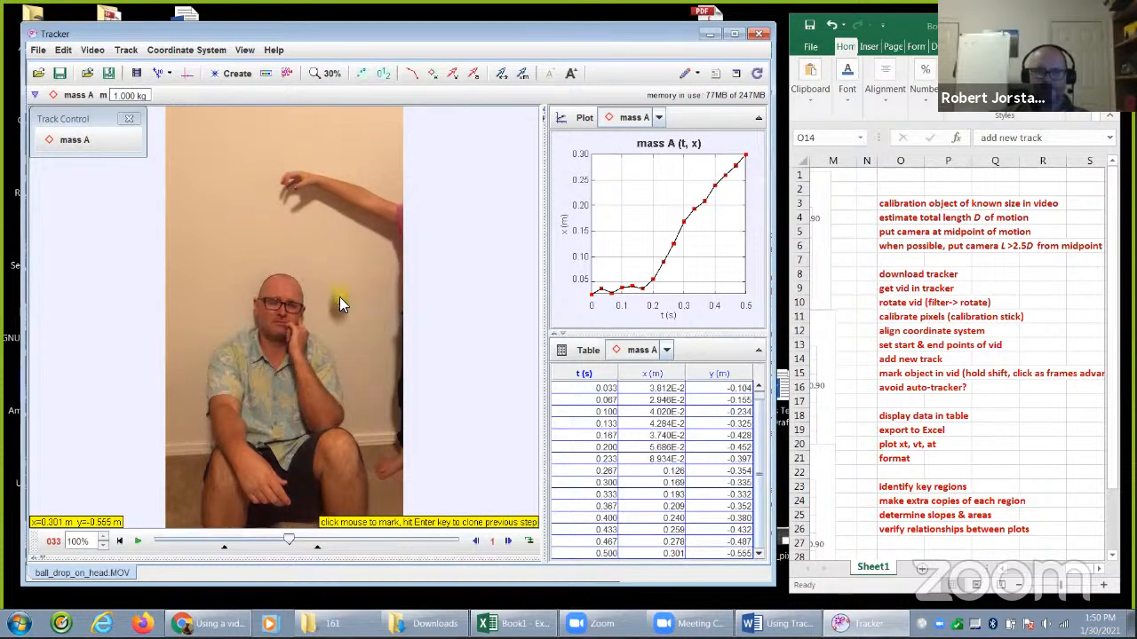
pyautogui.keyDown('shift'); pyautogui.click(340, 299); pyautogui.keyUp('shift')
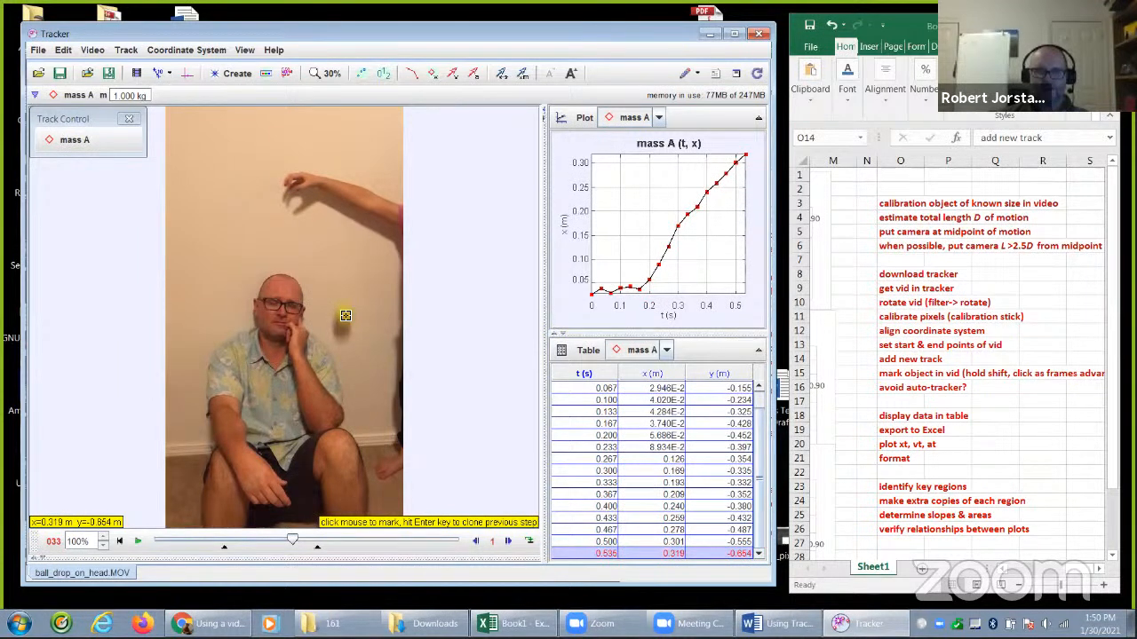
pyautogui.keyDown('shift'); pyautogui.click(344, 327); pyautogui.keyUp('shift')
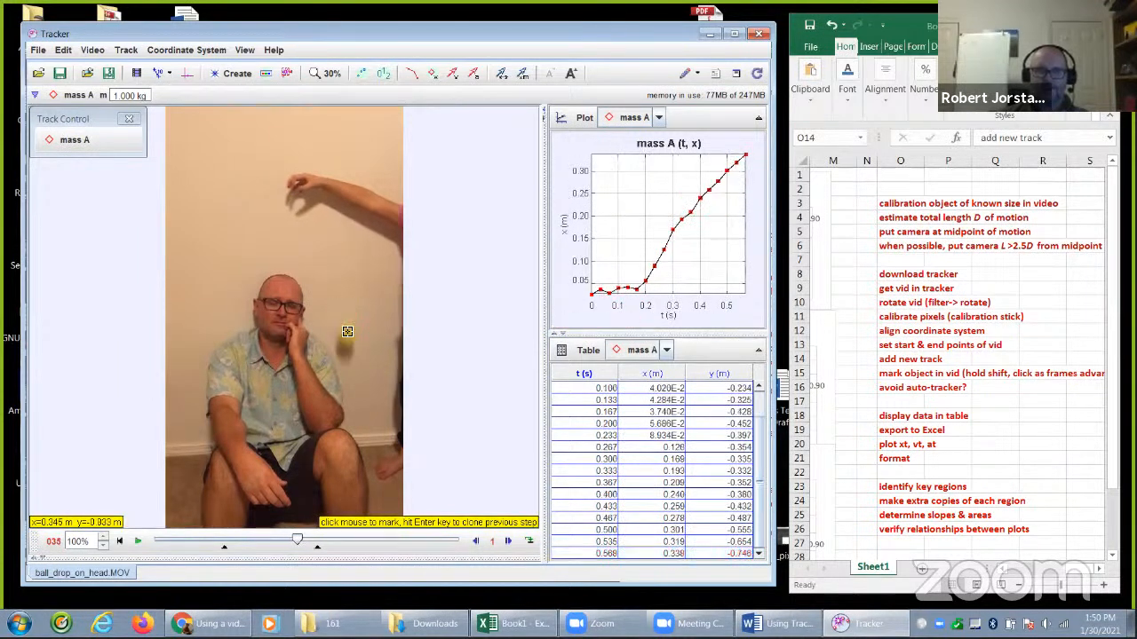
pyautogui.keyDown('shift'); pyautogui.click(349, 336); pyautogui.keyUp('shift')
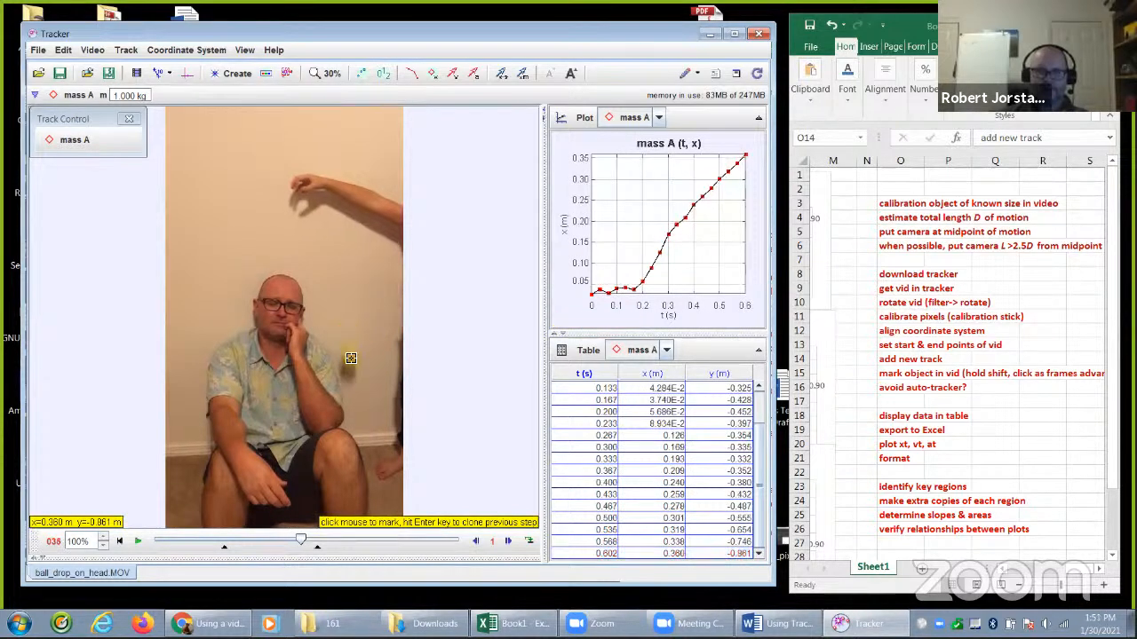
pyautogui.keyDown('shift'); pyautogui.click(352, 360); pyautogui.keyUp('shift')
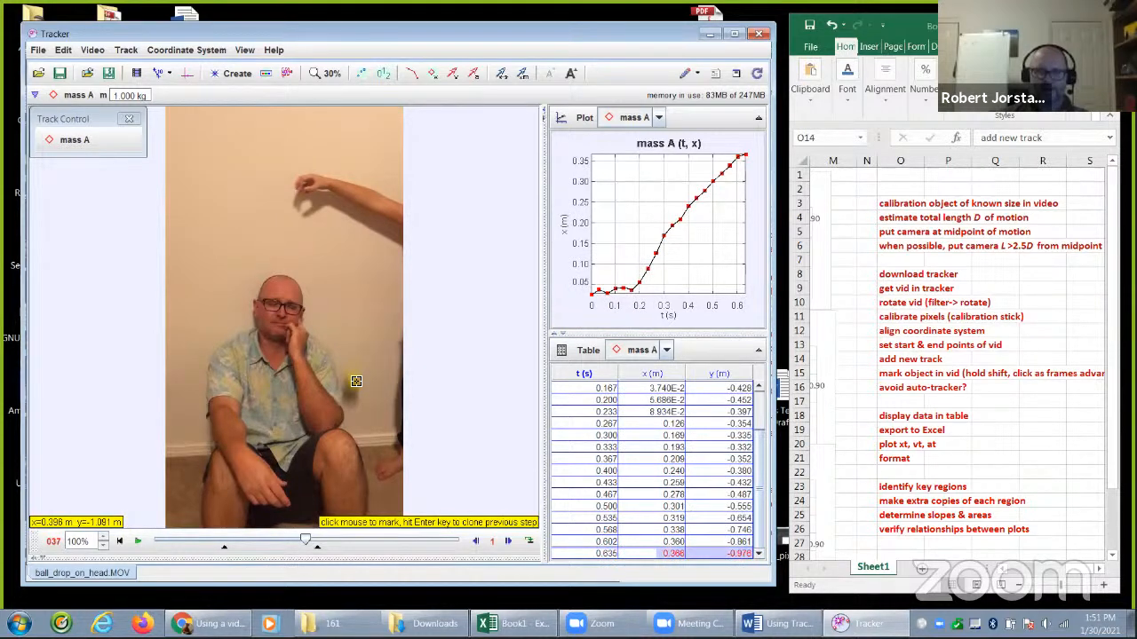
pyautogui.keyDown('shift'); pyautogui.click(357, 394); pyautogui.keyUp('shift')
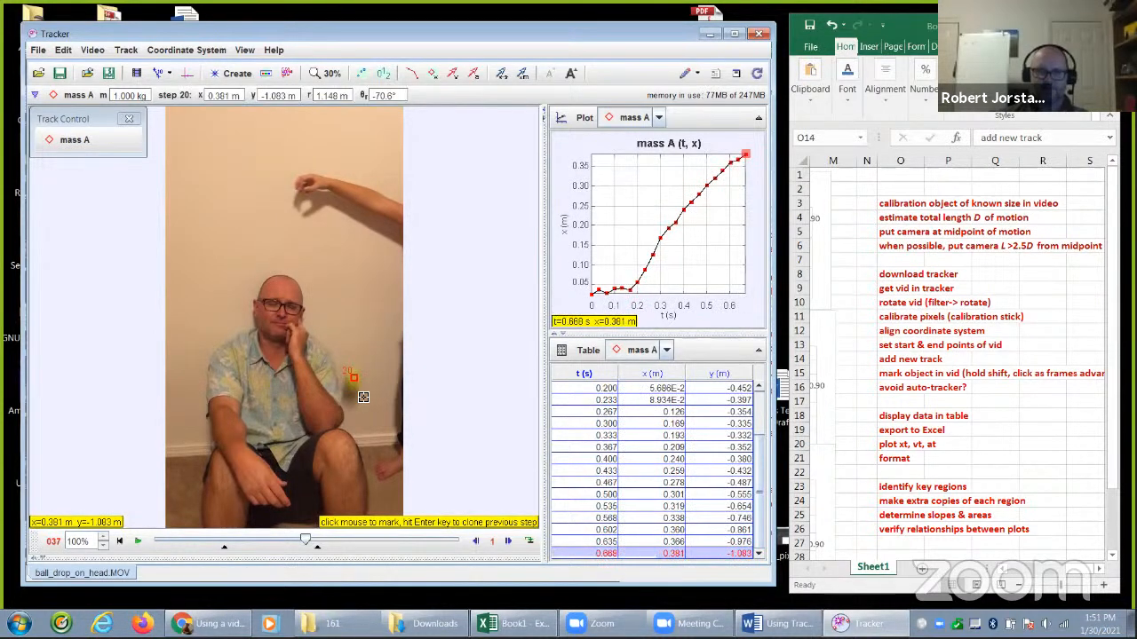
pyautogui.keyDown('shift'); pyautogui.click(358, 411); pyautogui.keyUp('shift')
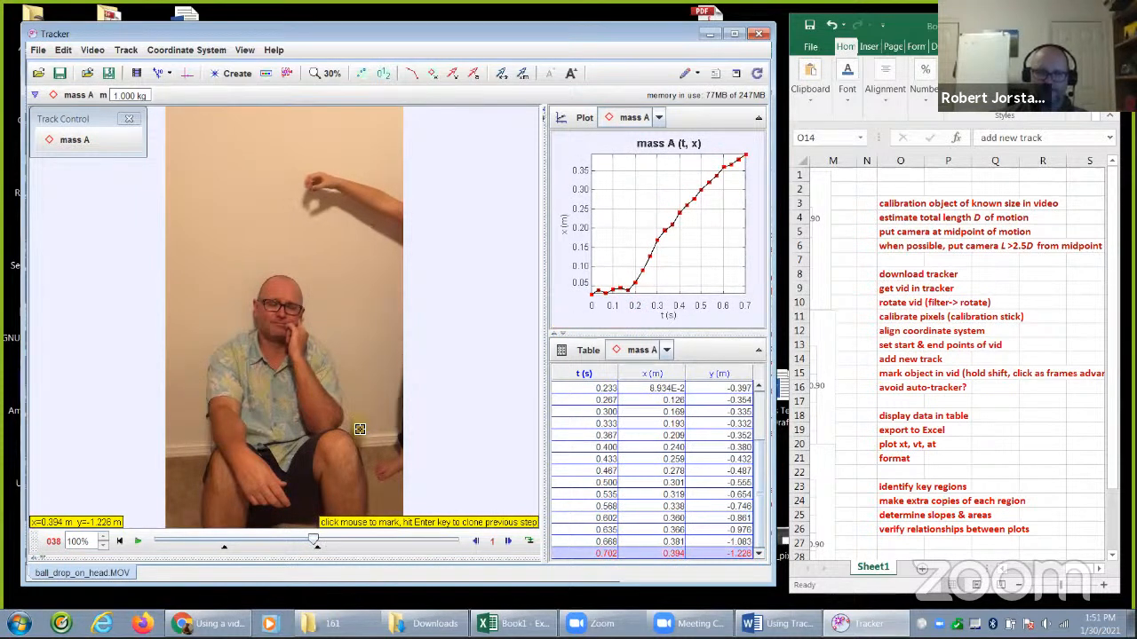
pyautogui.keyDown('shift'); pyautogui.click(360, 429); pyautogui.keyUp('shift')
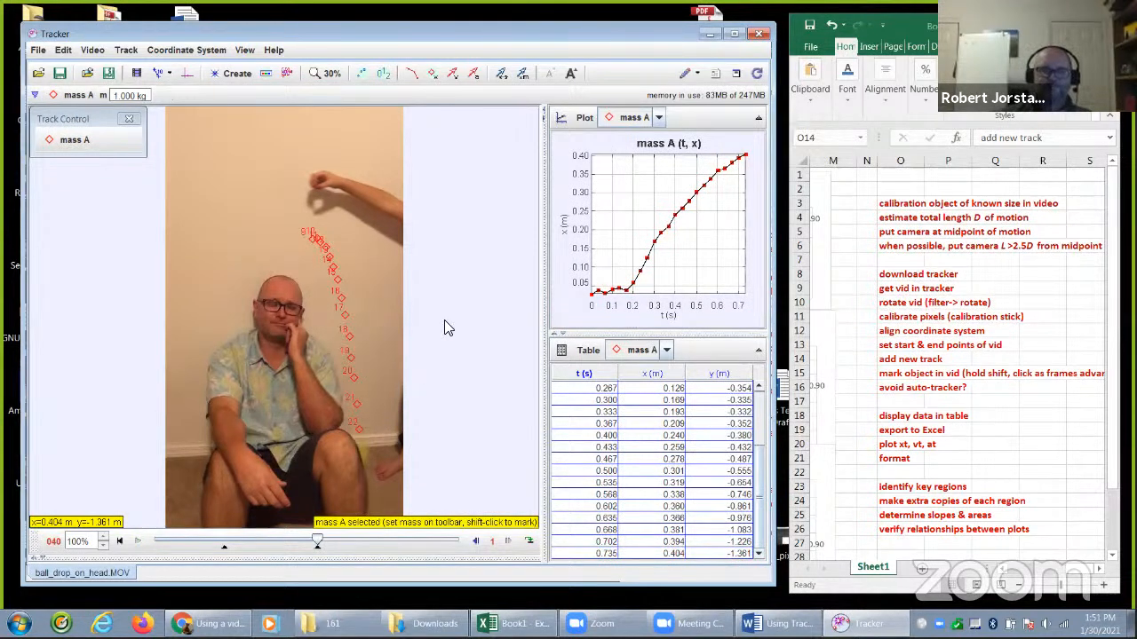
# Select the Excel checklist entries from "download tracker" to "avoid auto-tracker?" in cells O8:O16
pyautogui.click(945, 363)
pyautogui.moveTo(901, 276); pyautogui.dragTo(911, 384)
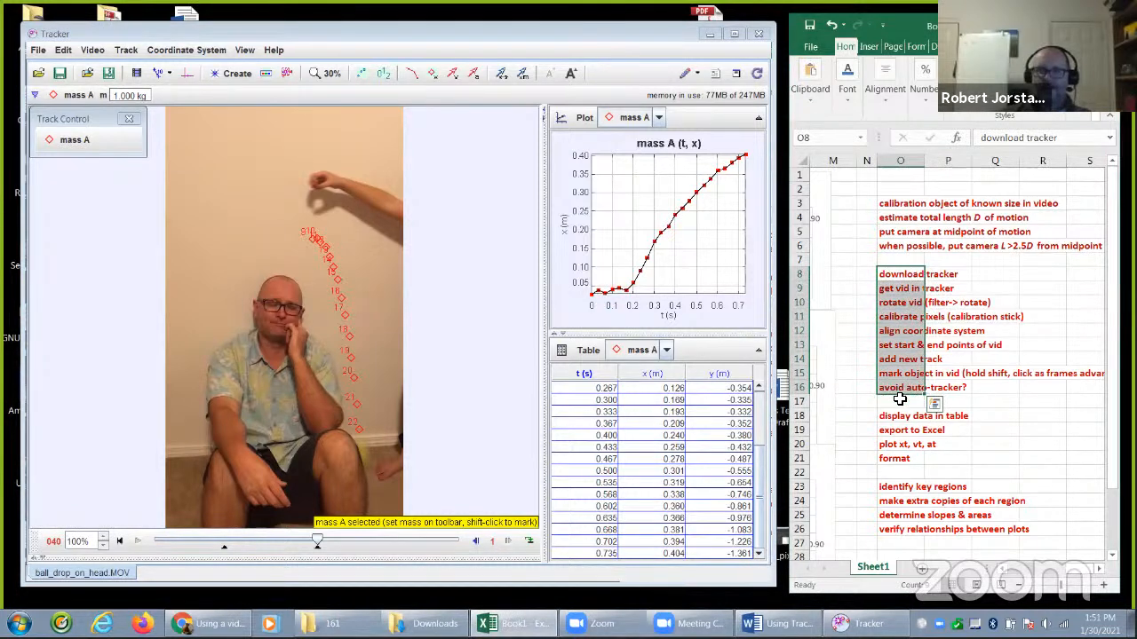
# Select the Excel checklist entries from "display data in table" to "format" in cells O18:O21
pyautogui.click(899, 404)
pyautogui.moveTo(900, 414); pyautogui.dragTo(912, 452)
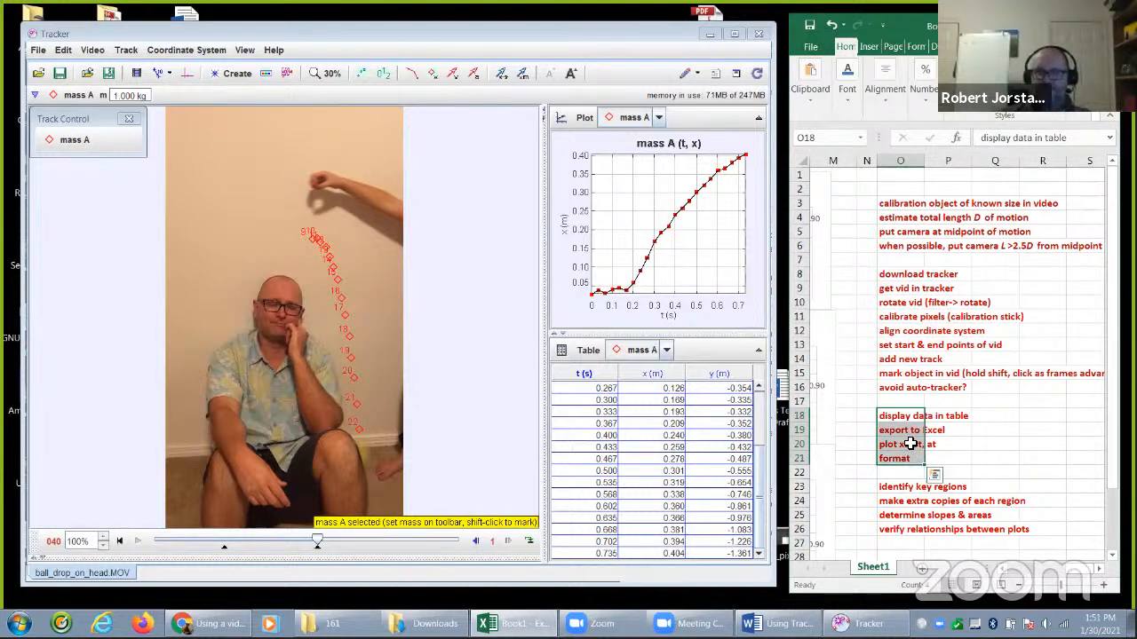
# In Tracker, hide the x column of mass A's data table and show the vy and ay columns alongside y
pyautogui.click(561, 352)
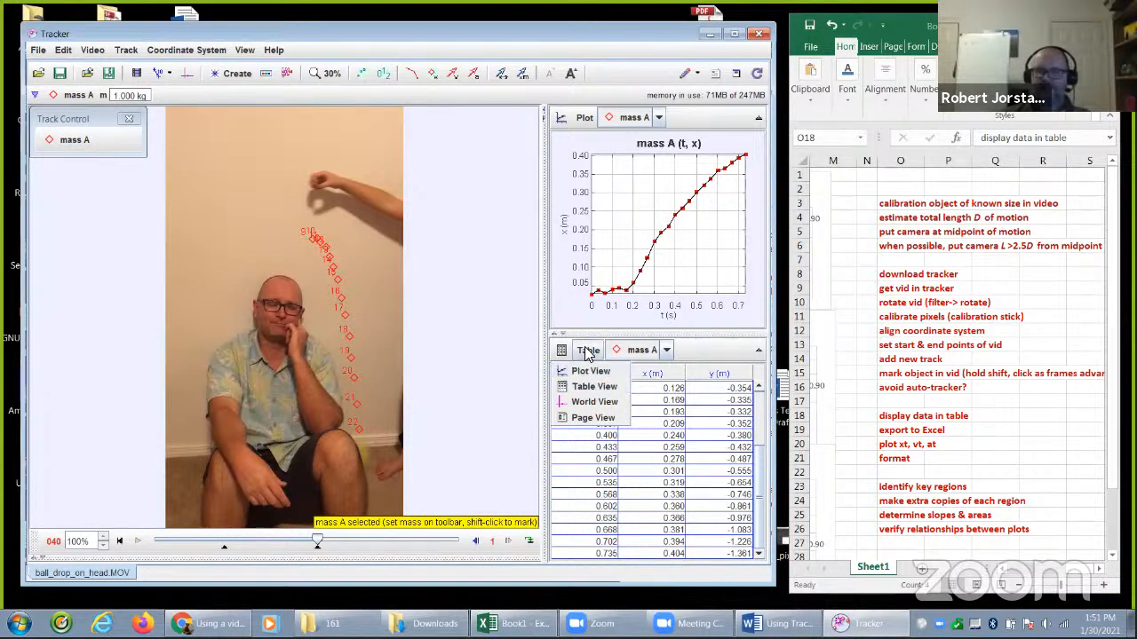
pyautogui.click(588, 351)
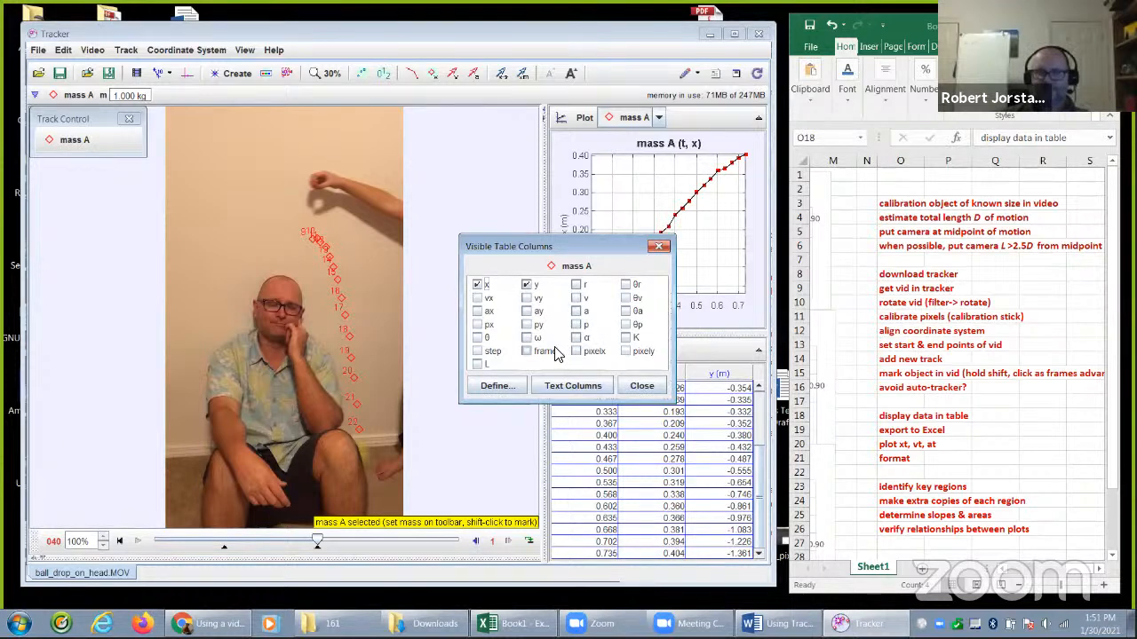
pyautogui.click(478, 286)
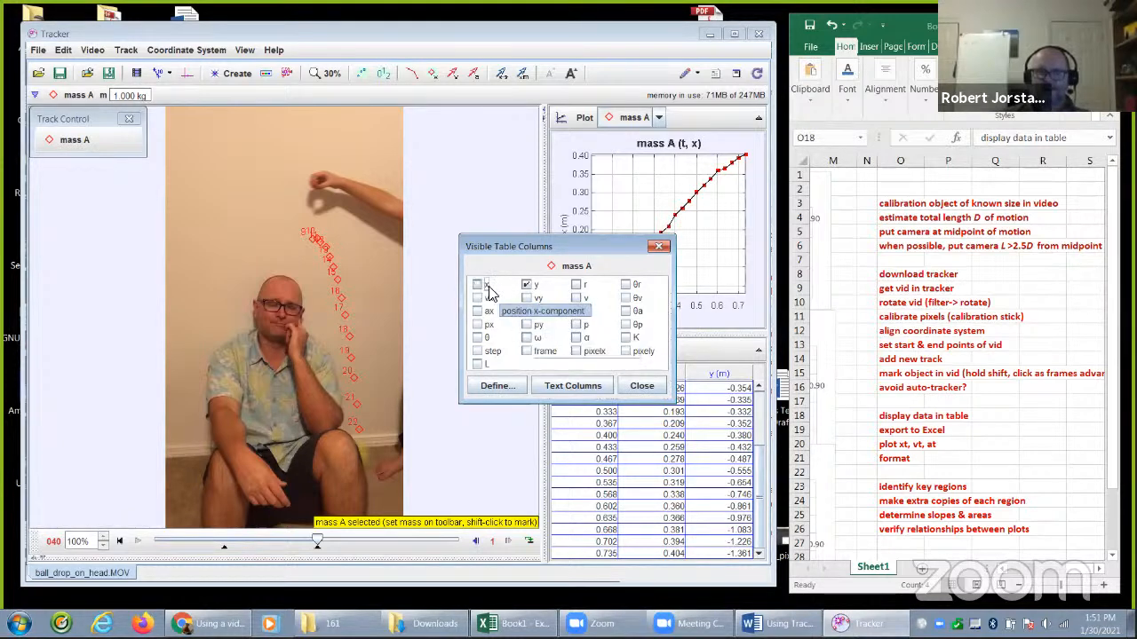
pyautogui.click(526, 298)
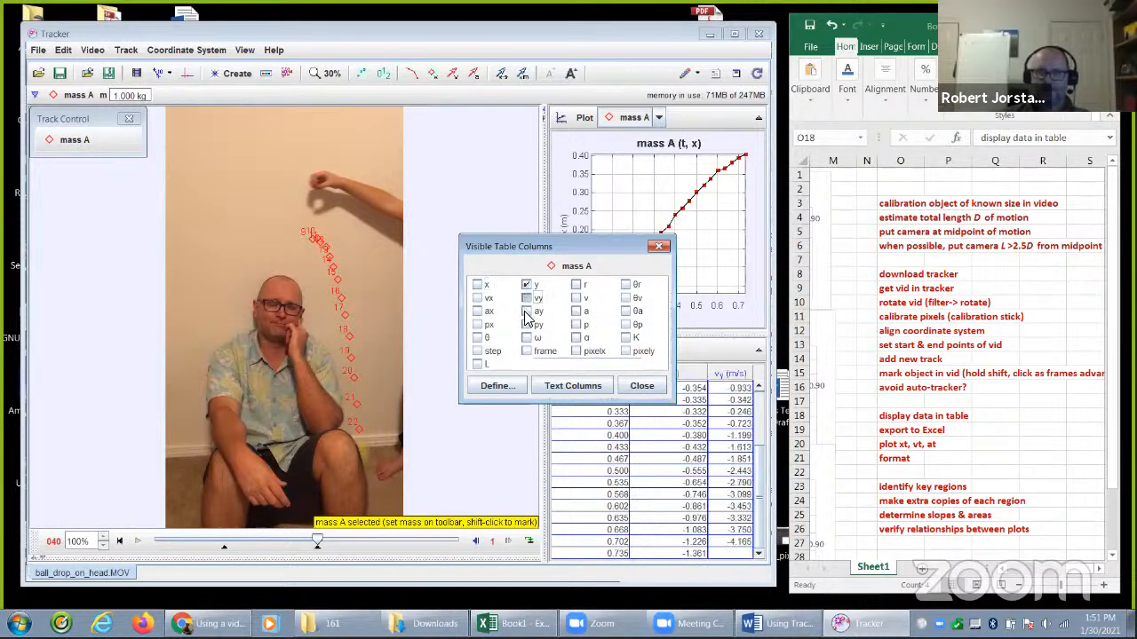
pyautogui.click(526, 312)
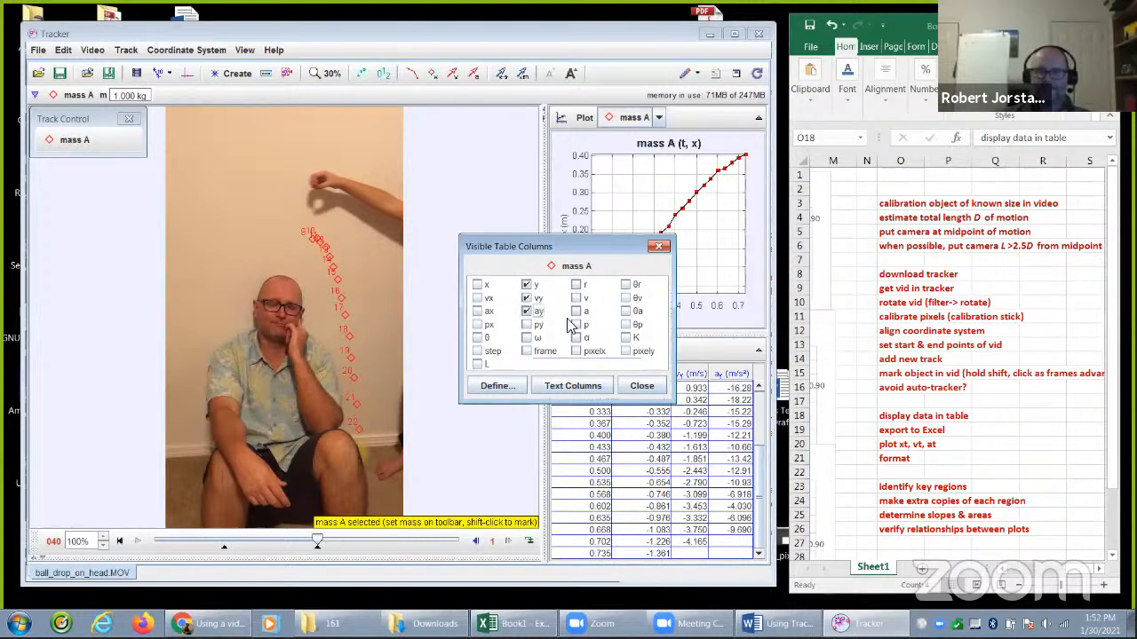
pyautogui.click(641, 385)
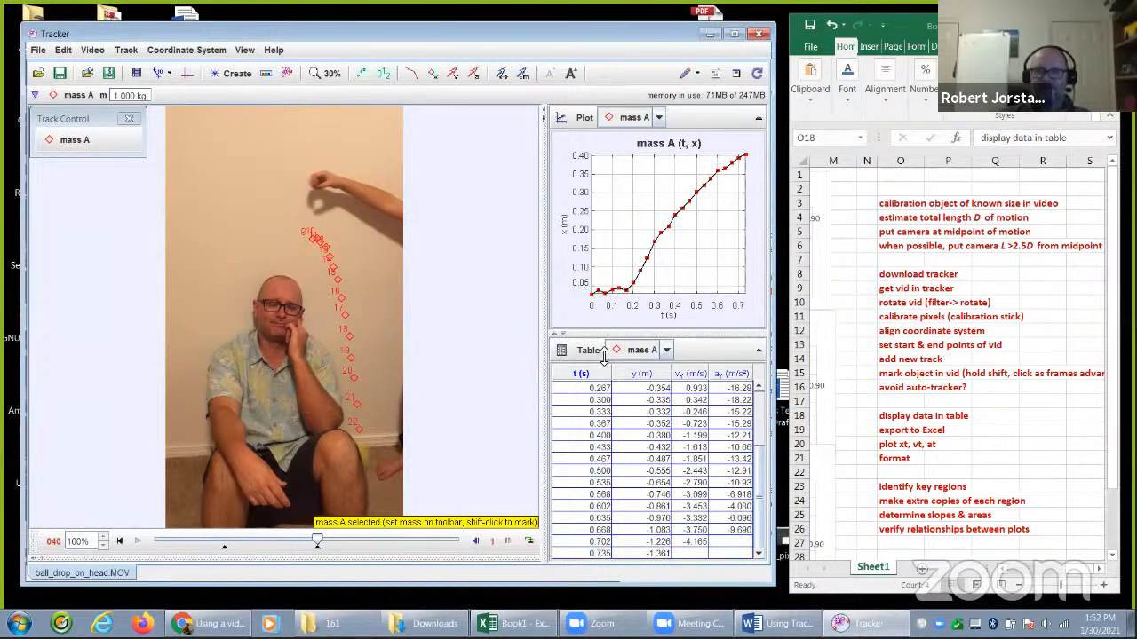
# Switch mass A's plot to the position y-component and then to the velocity y-component
pyautogui.click(565, 232)
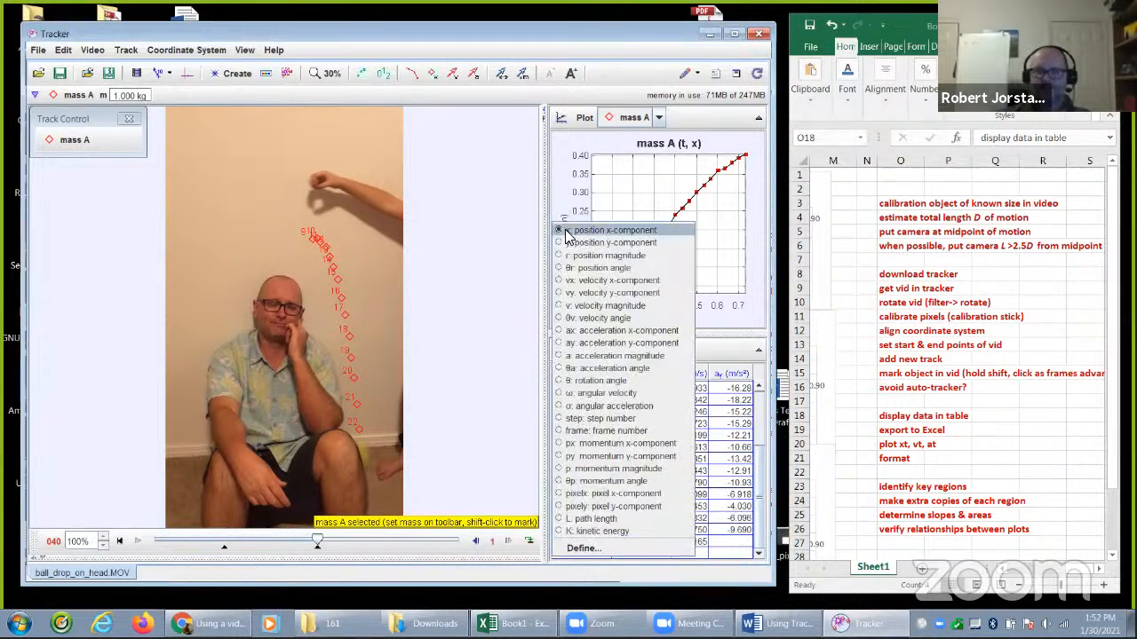
pyautogui.click(569, 244)
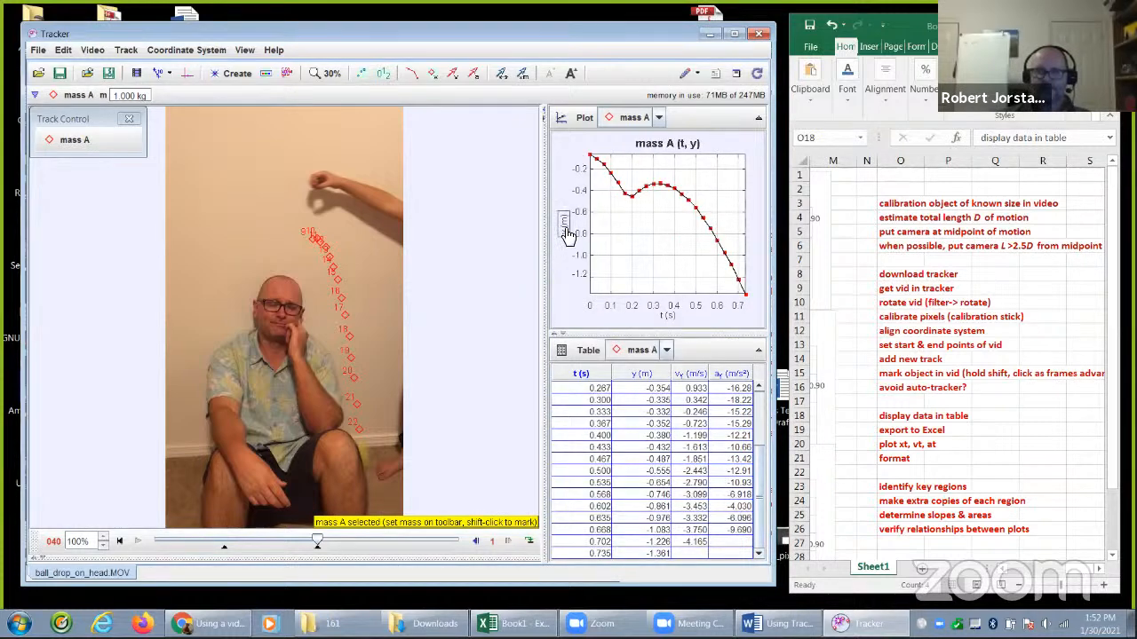
pyautogui.click(565, 233)
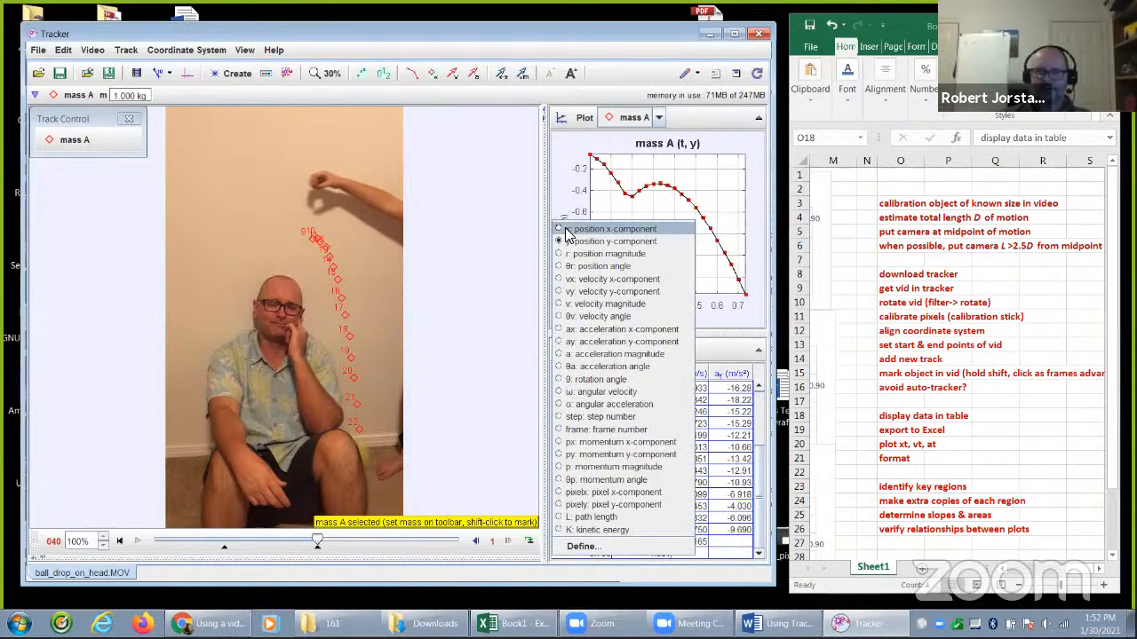
pyautogui.click(599, 293)
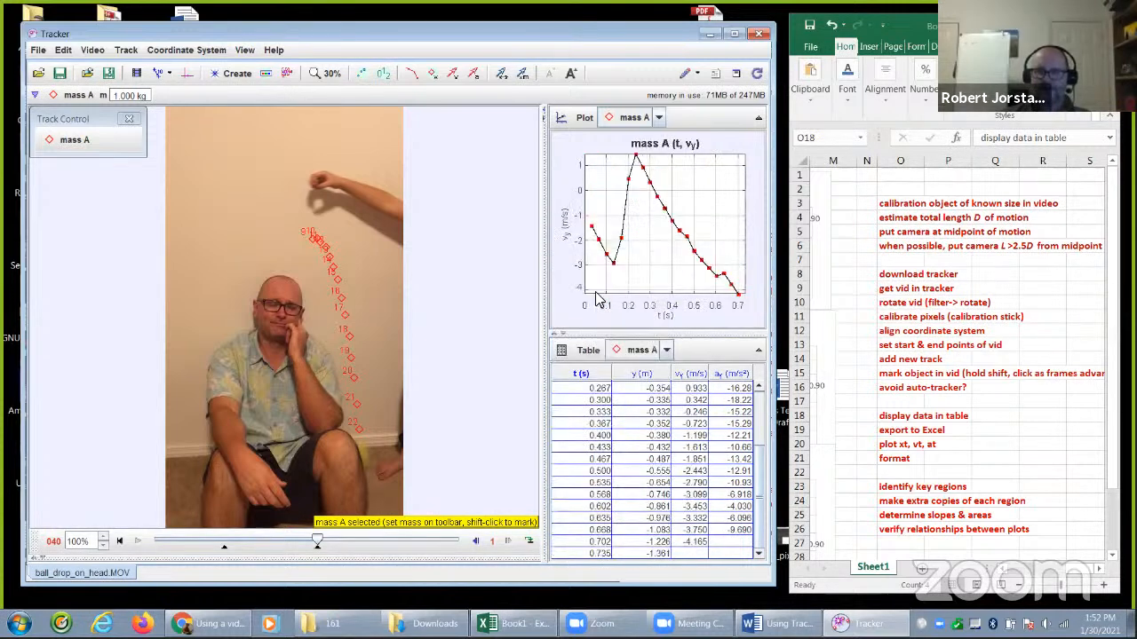
# Select and copy all the t, y, vy and ay data in mass A's table
pyautogui.click(637, 412)
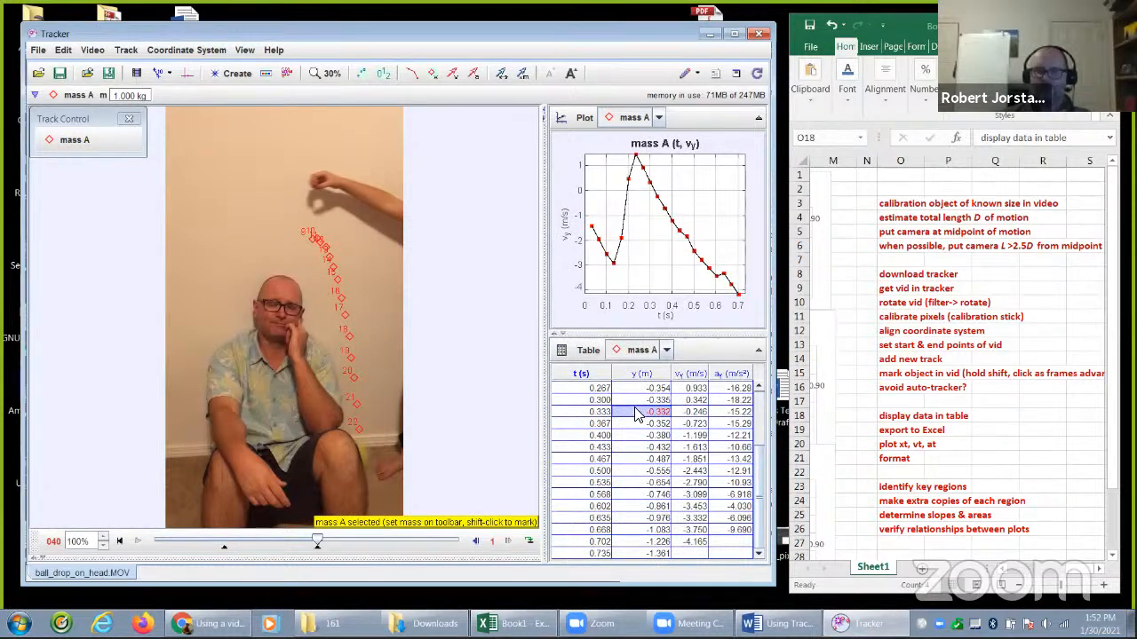
pyautogui.click(579, 388)
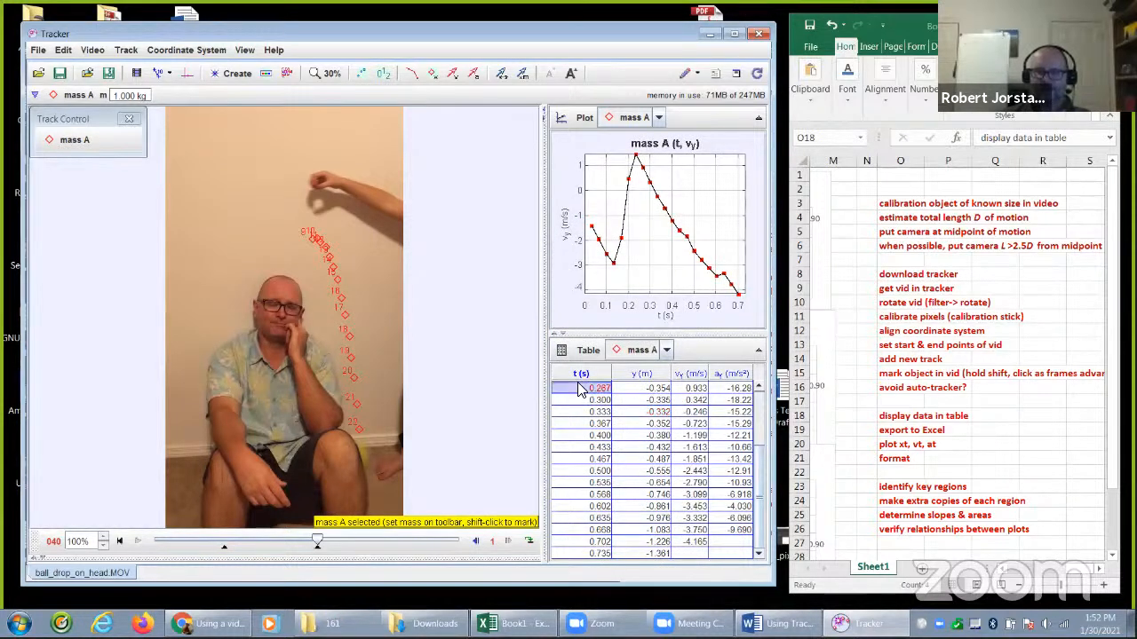
pyautogui.click(600, 424)
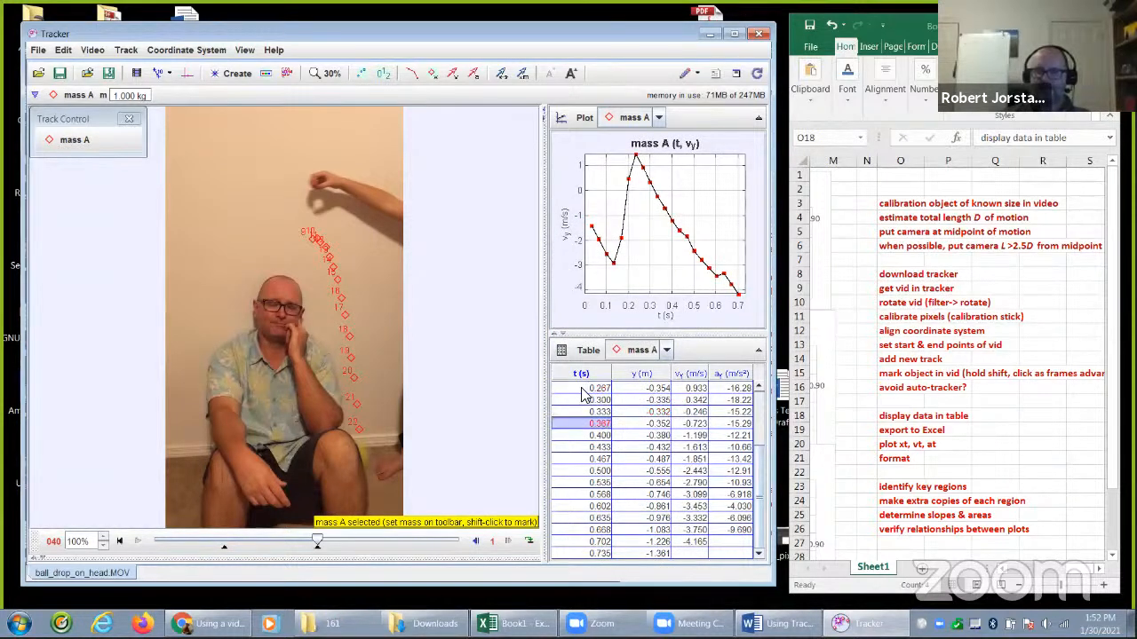
pyautogui.click(582, 391)
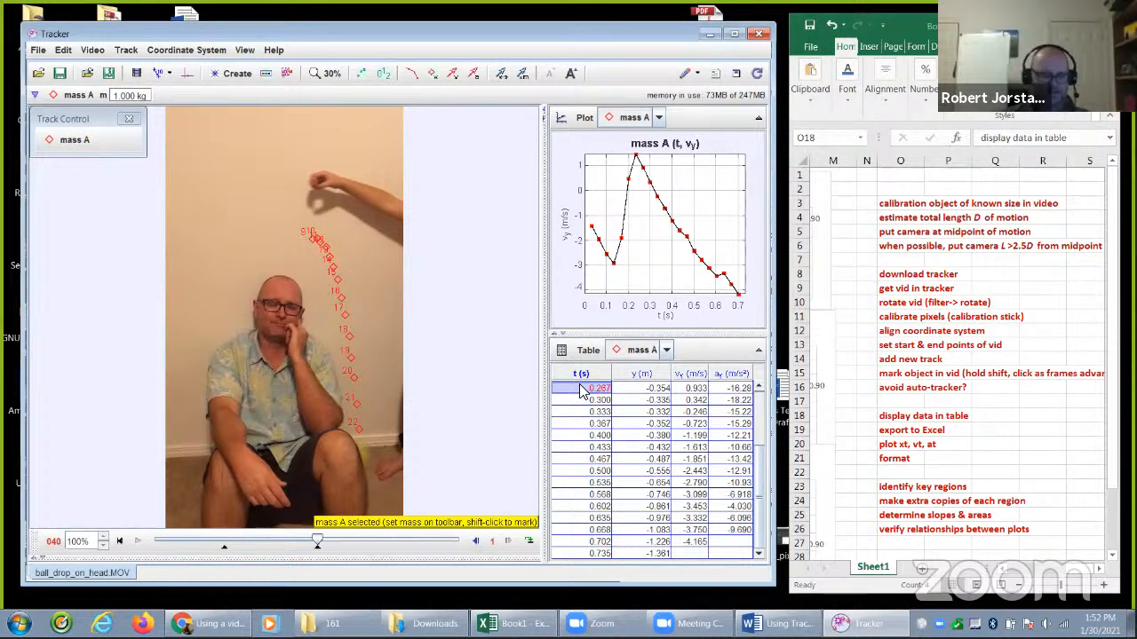
pyautogui.hotkey('ctrl', 'a')
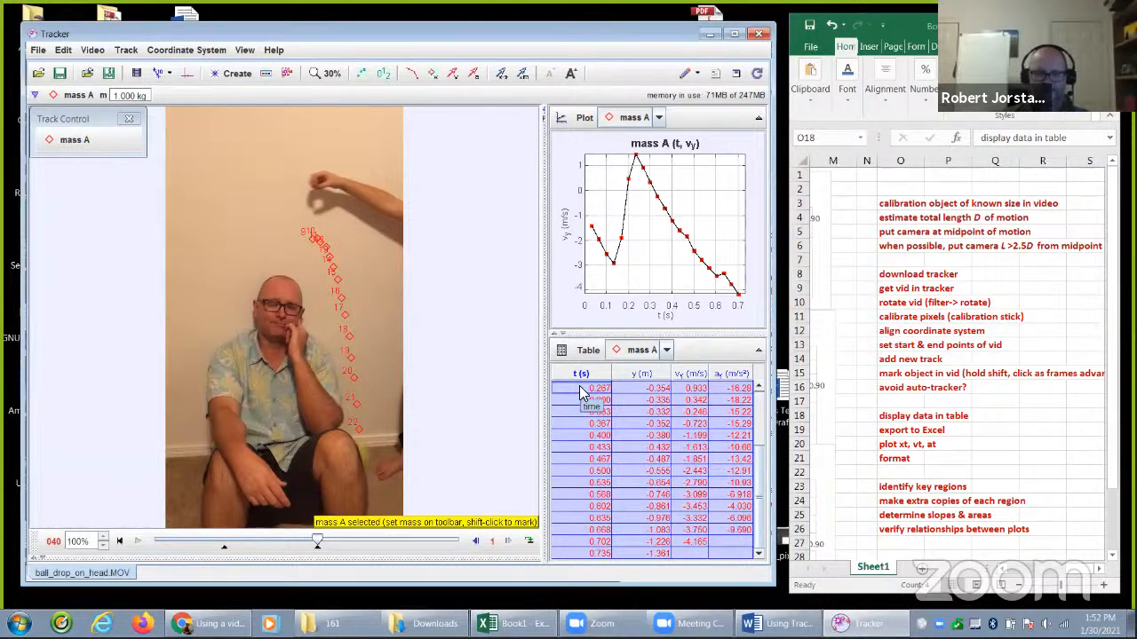
pyautogui.click(619, 433)
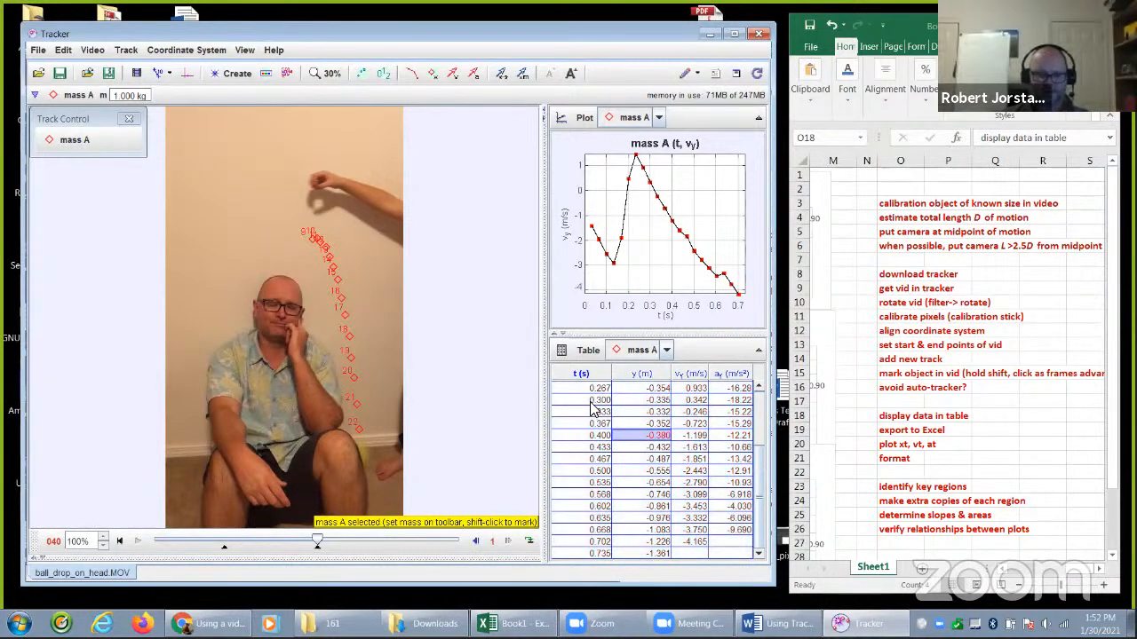
pyautogui.hotkey('ctrl', 'a')
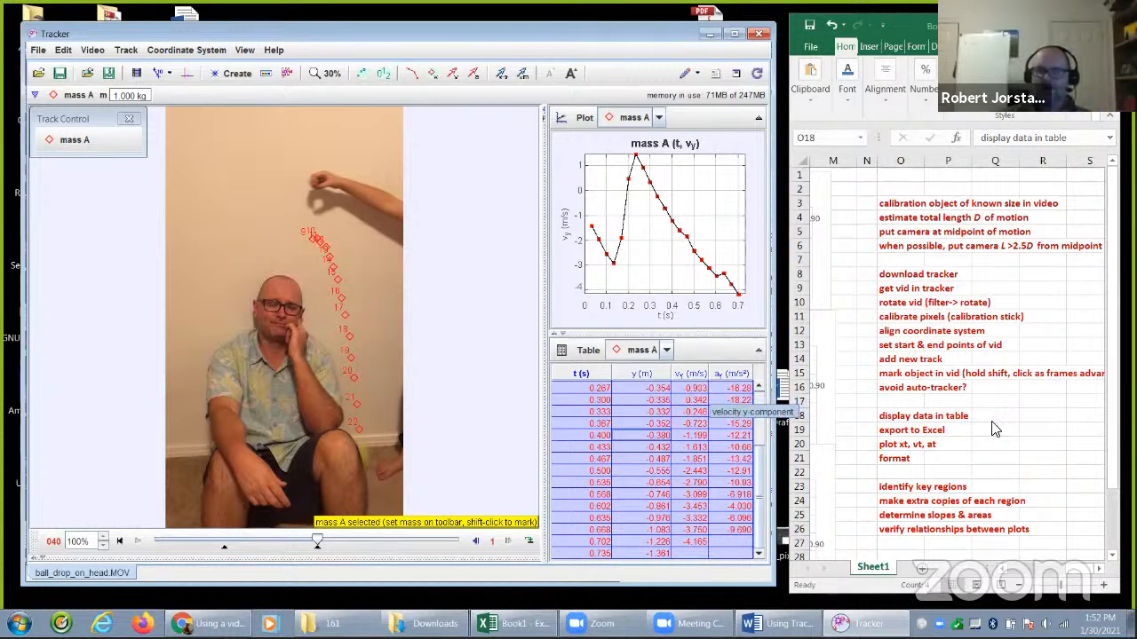
# In Excel, try pasting the copied mass A data at cell B2 of Sheet1, then undo the paste
pyautogui.click(994, 427)
pyautogui.click(1014, 571)
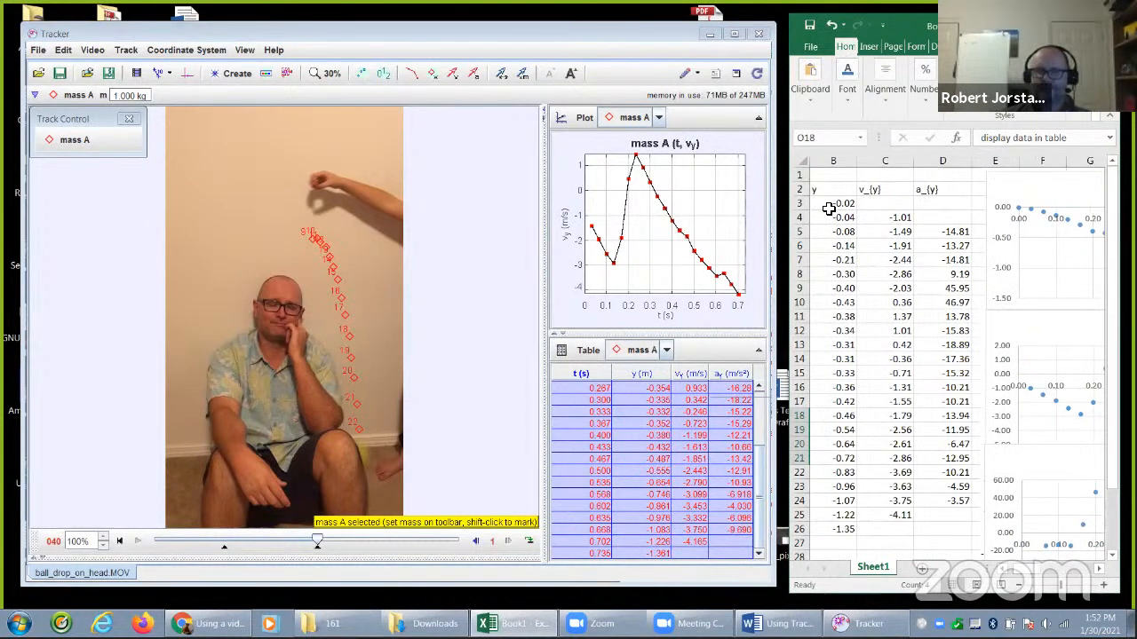
pyautogui.click(818, 176)
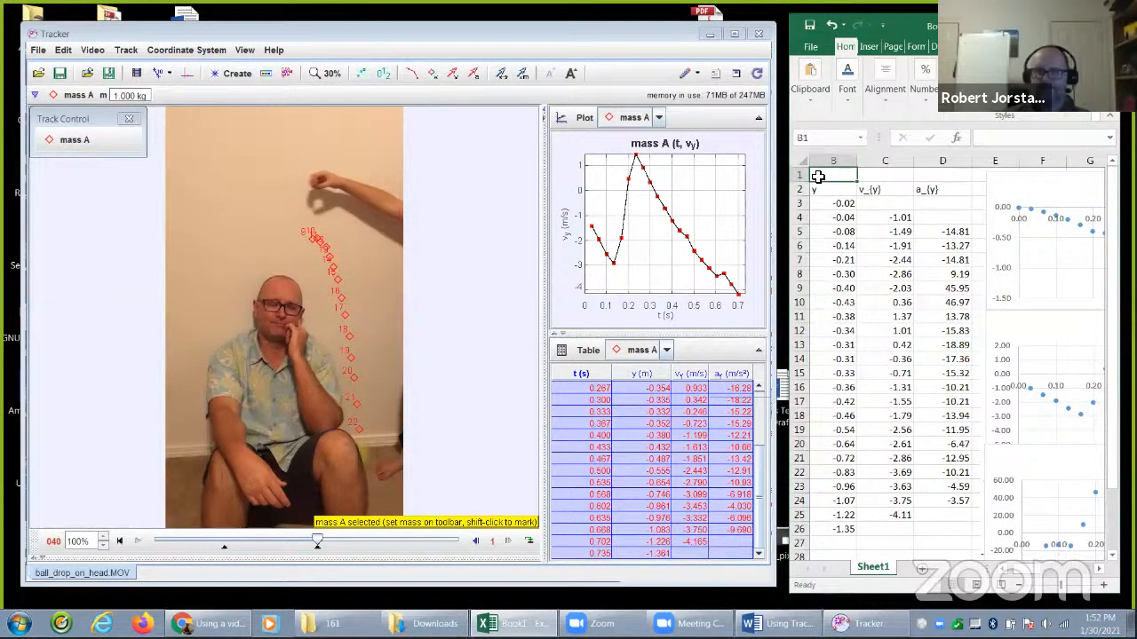
pyautogui.rightClick(818, 175)
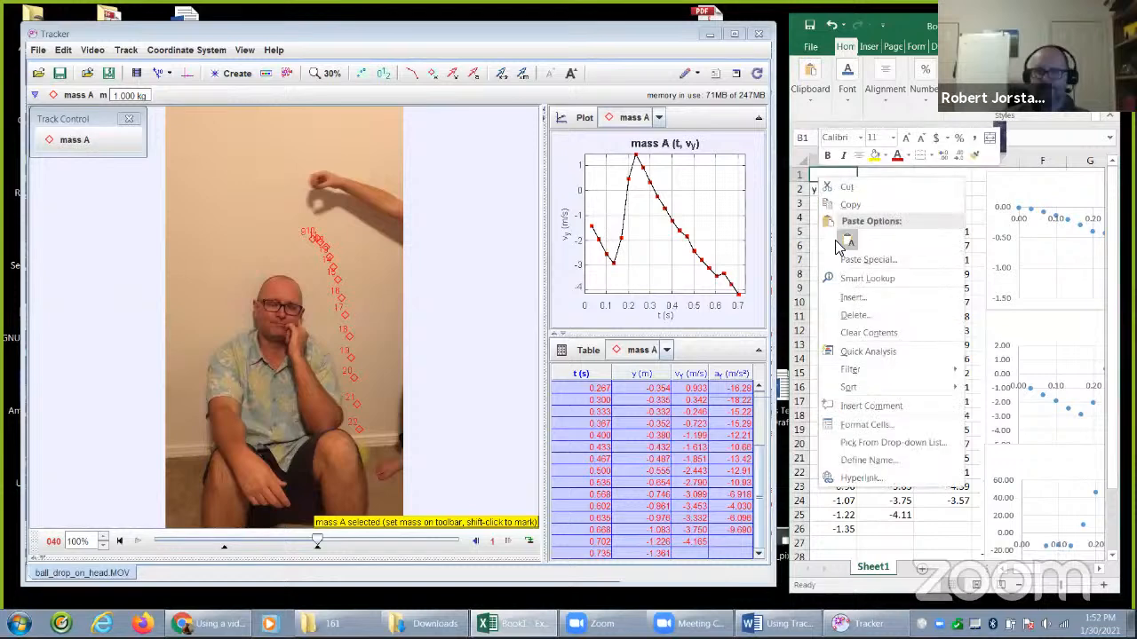
pyautogui.press('Escape')
pyautogui.click(818, 190)
pyautogui.rightClick(819, 194)
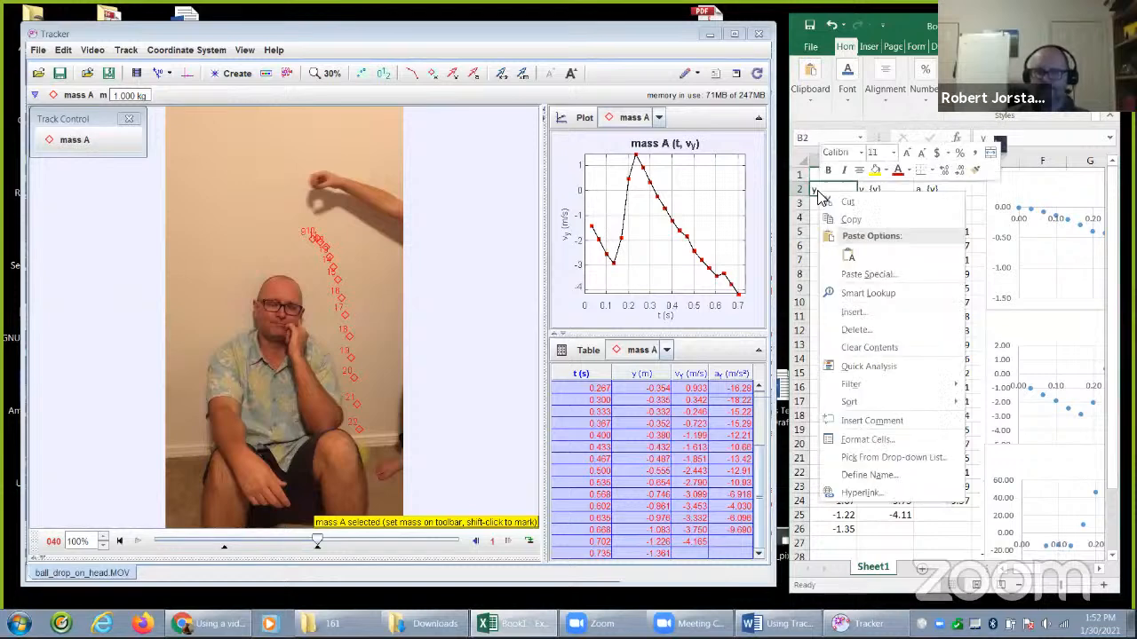
pyautogui.click(849, 256)
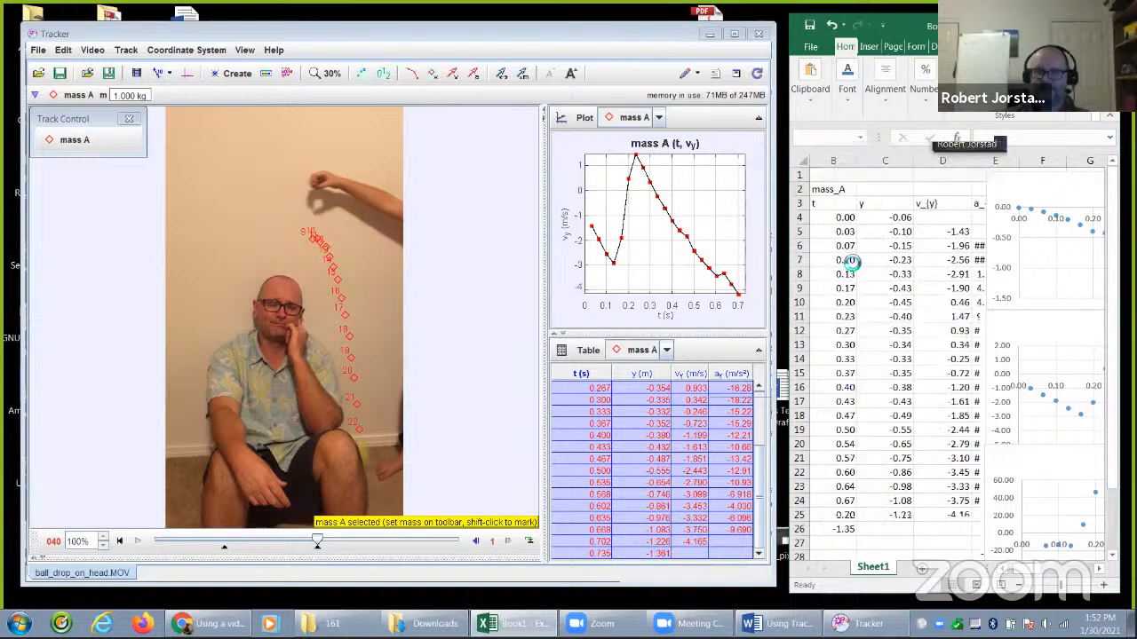
pyautogui.click(832, 29)
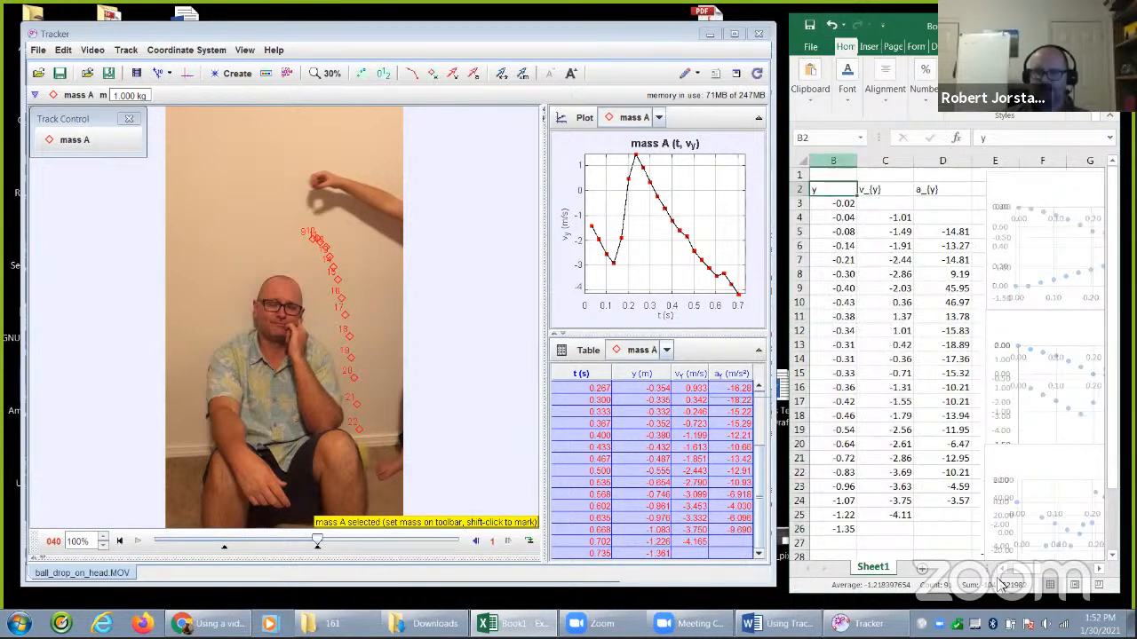
# Paste the mass A data into Sheet1 starting at cell A1, overwriting the old data that feeds the charts
pyautogui.hscroll(-1, 999, 577)
pyautogui.click(832, 173)
pyautogui.hotkey('ctrl', 'v')
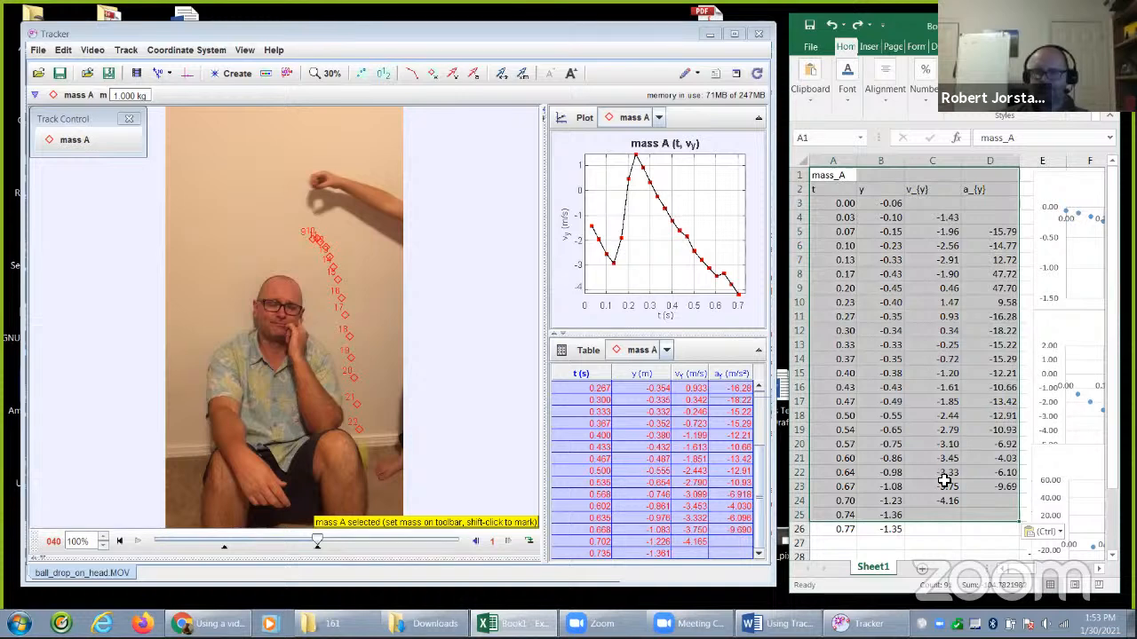
# Clear the leftover old data point in cells A26:B26 below the pasted table
pyautogui.click(934, 517)
pyautogui.moveTo(880, 530); pyautogui.dragTo(848, 529)
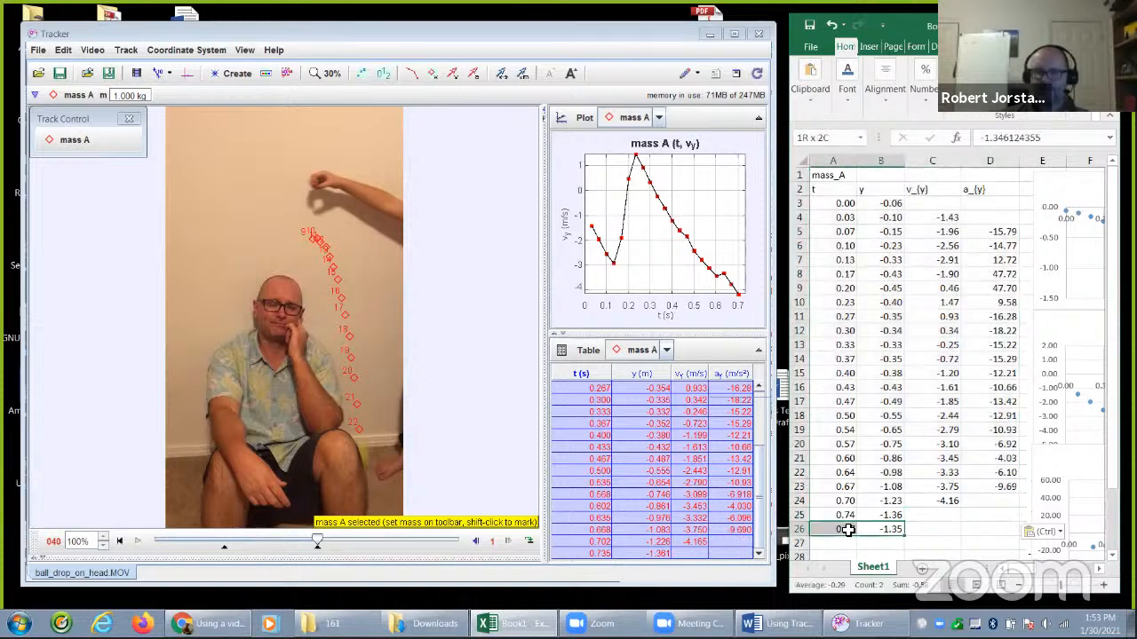
pyautogui.press('Delete')
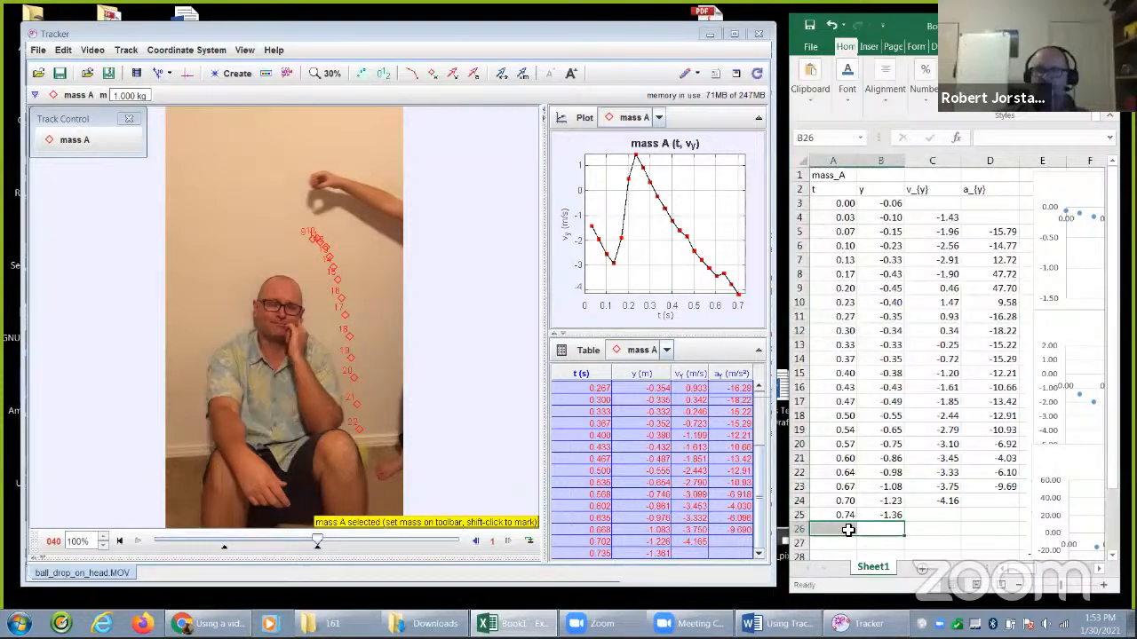
pyautogui.click(946, 515)
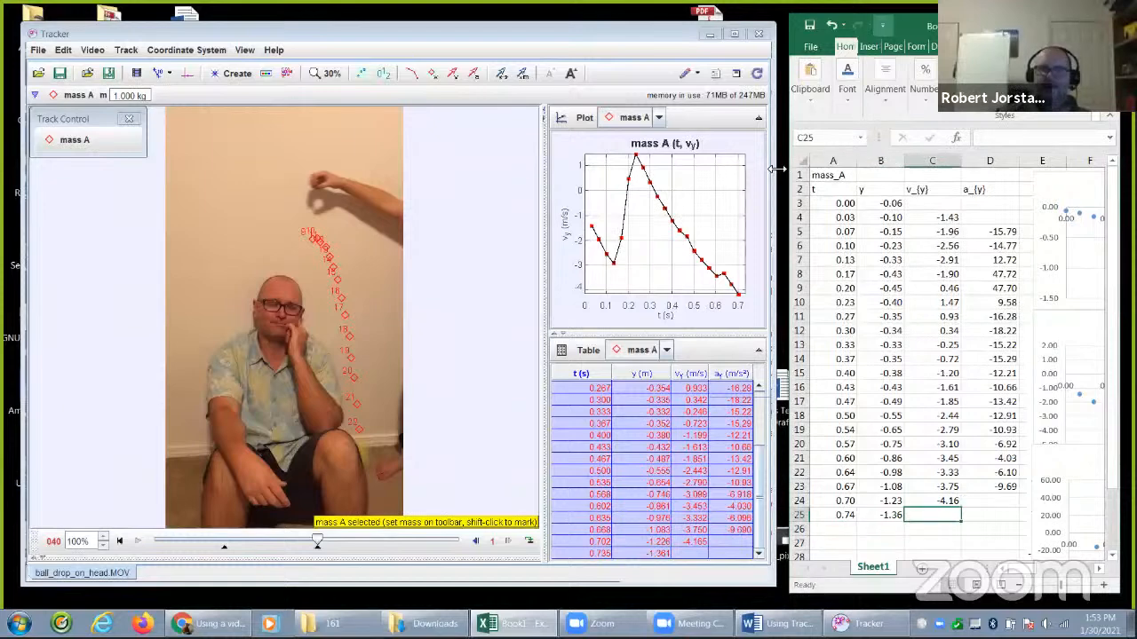
# Minimize the Tracker window and maximize the Excel workbook to show the data, charts and checklist together
pyautogui.moveTo(611, 32); pyautogui.dragTo(577, 39)
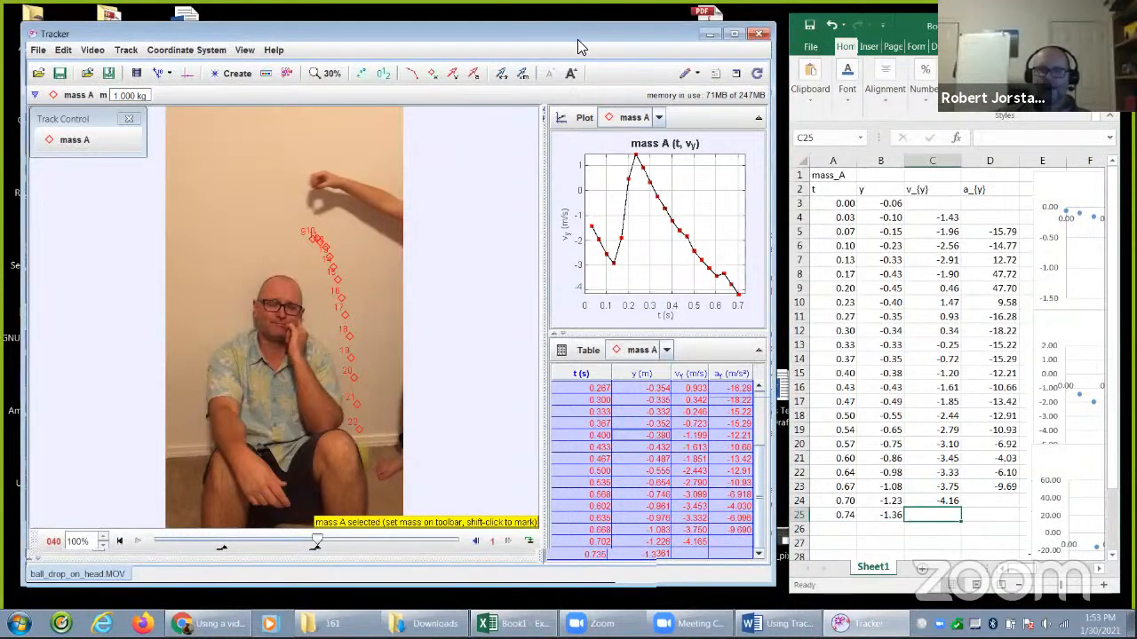
pyautogui.click(675, 42)
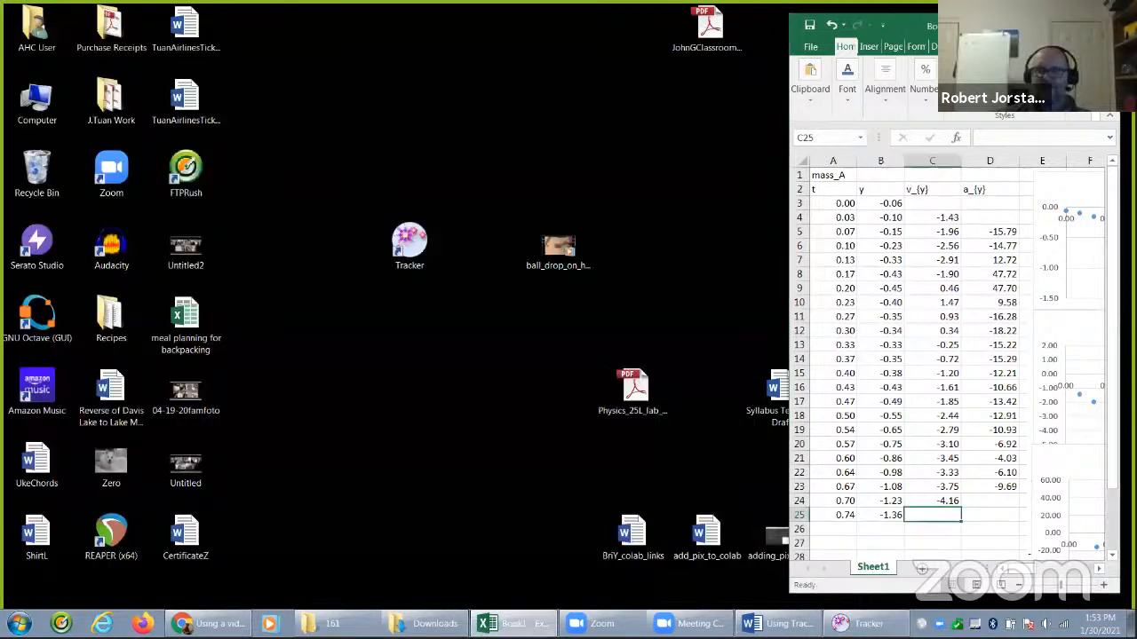
pyautogui.click(1075, 25)
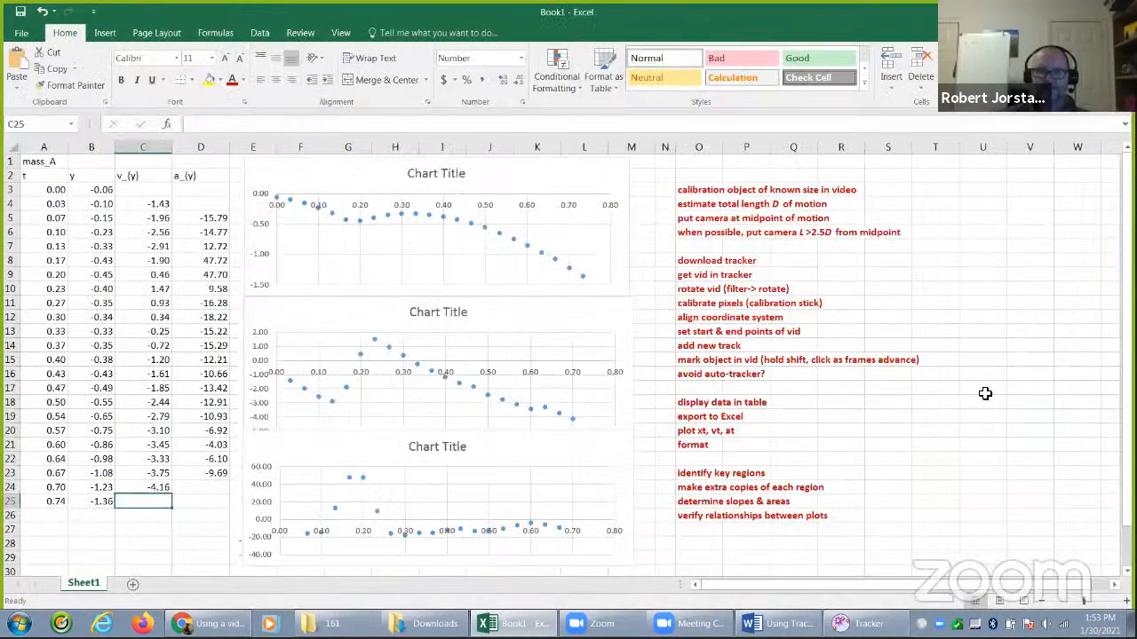
# Select the checklist entries from "display data in table" to "plot xt, vt, at" in cells O18:O20
pyautogui.click(980, 386)
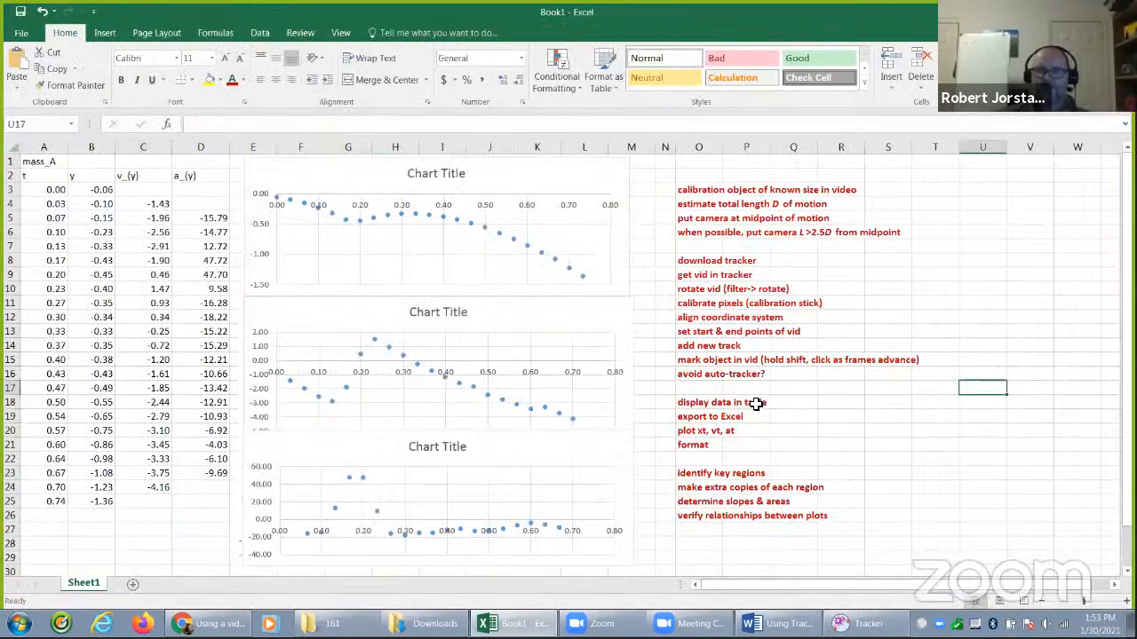
pyautogui.click(698, 402)
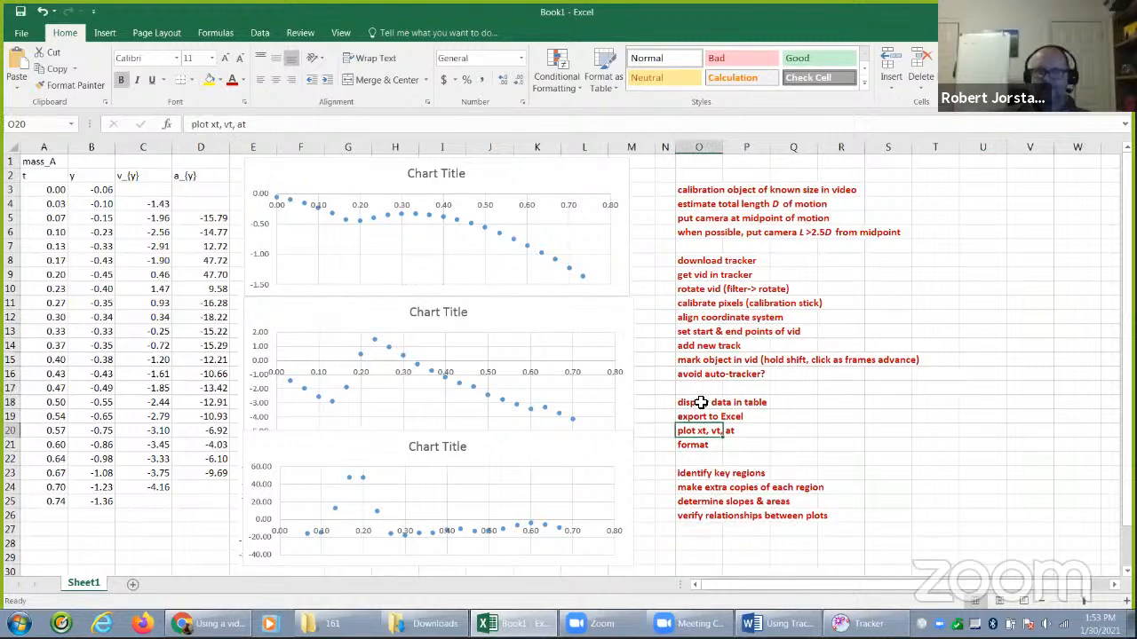
pyautogui.moveTo(695, 403); pyautogui.dragTo(698, 432)
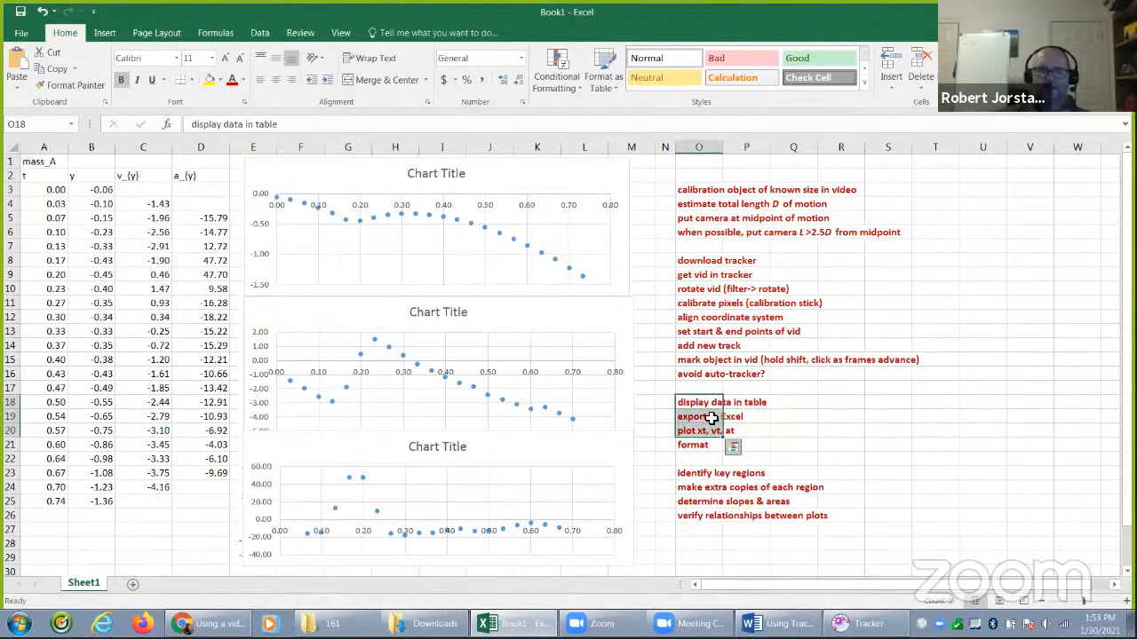
# Select the t and y data values in cells A3:B25
pyautogui.click(157, 246)
pyautogui.moveTo(49, 196); pyautogui.dragTo(104, 502)
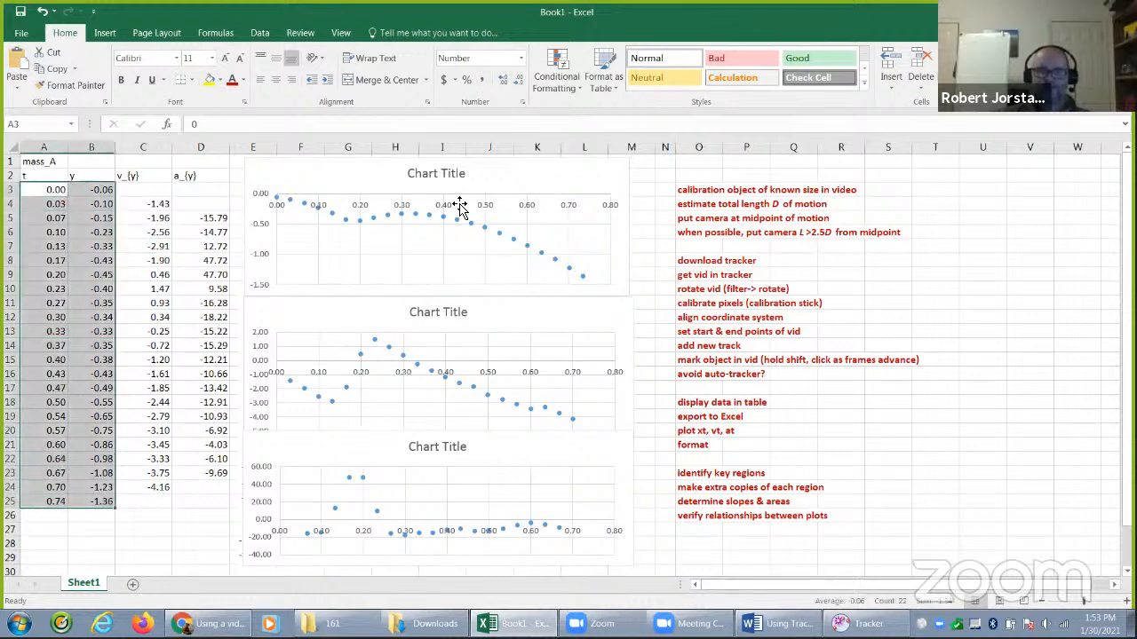
# Delete the three unformatted "Chart Title" scatter charts for y, v_y and a_y, leaving the formatted charts beneath them
pyautogui.click(492, 180)
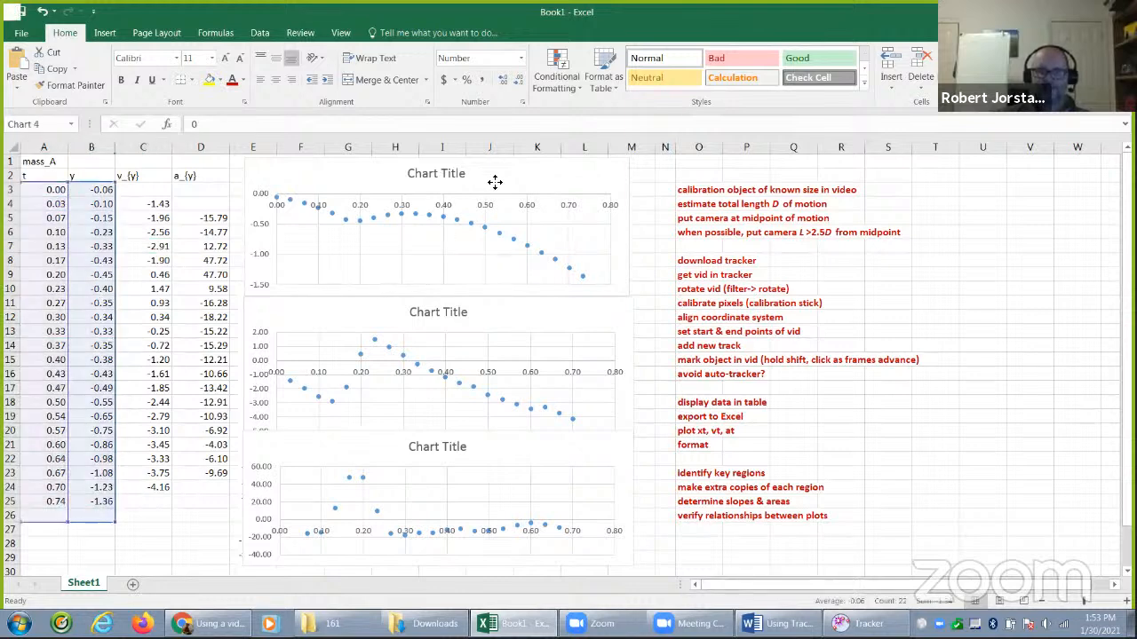
pyautogui.click(583, 325)
pyautogui.click(612, 456)
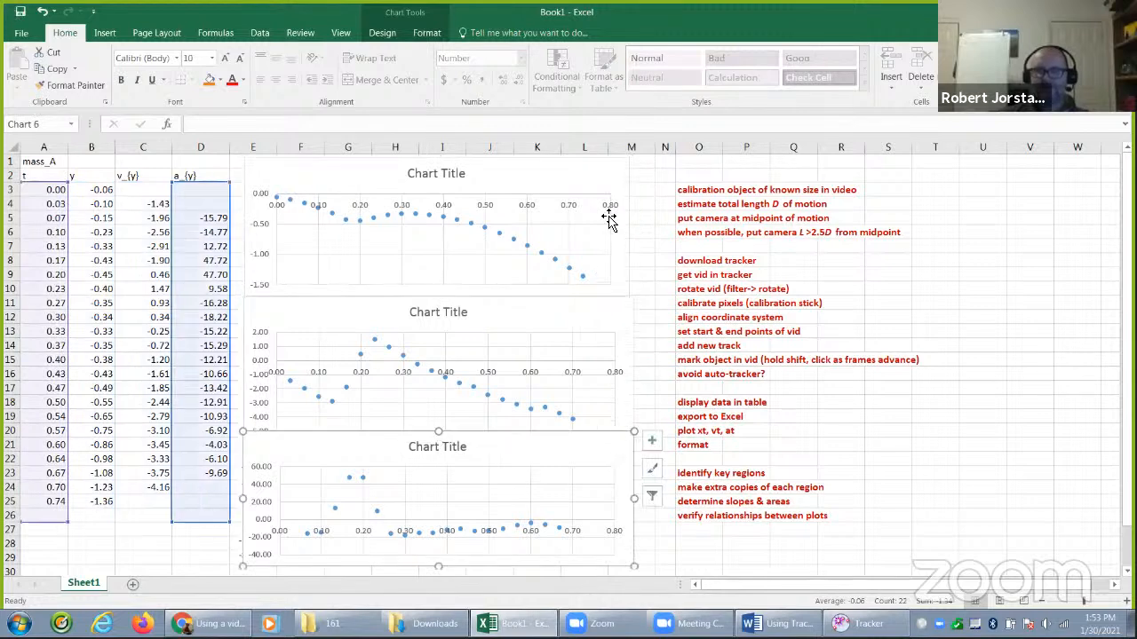
pyautogui.click(596, 185)
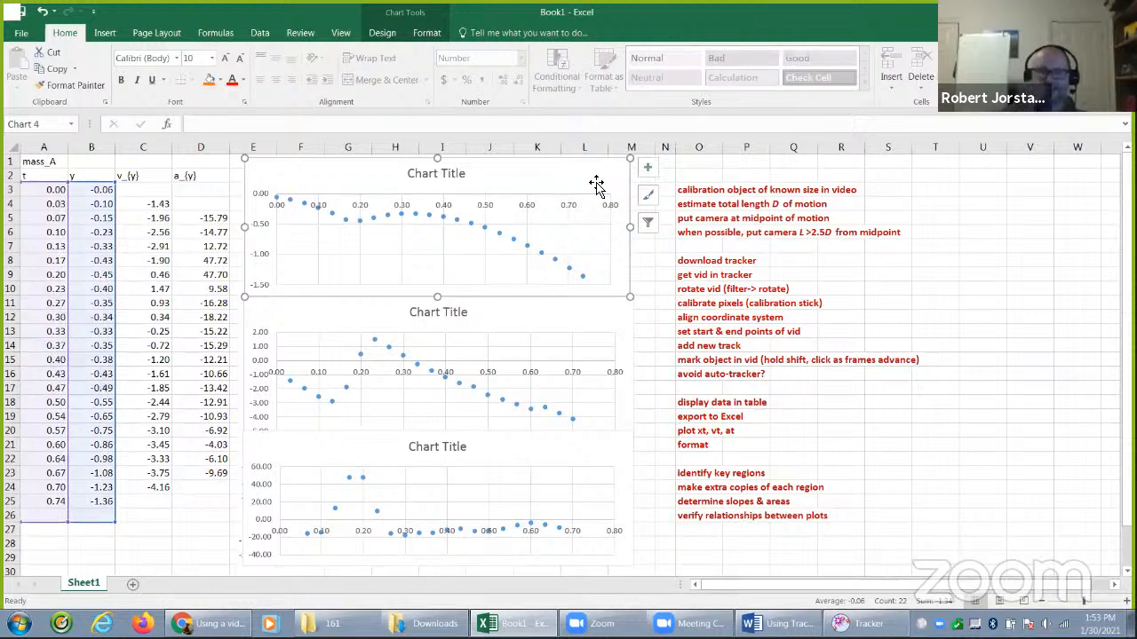
pyautogui.hotkey('ctrl', 'v')
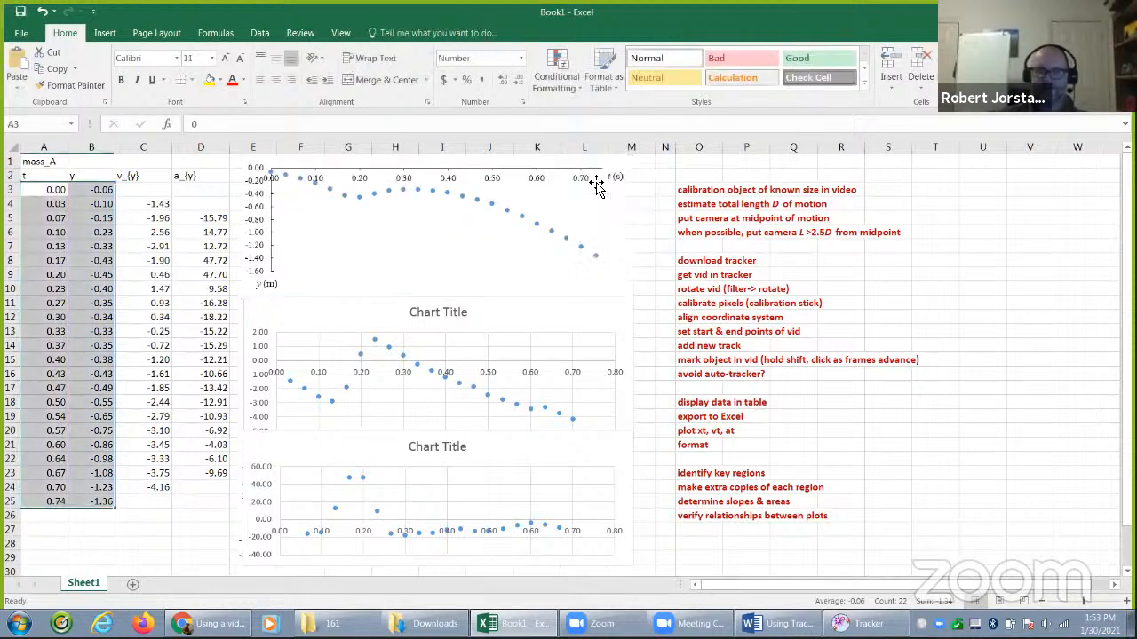
pyautogui.click(630, 312)
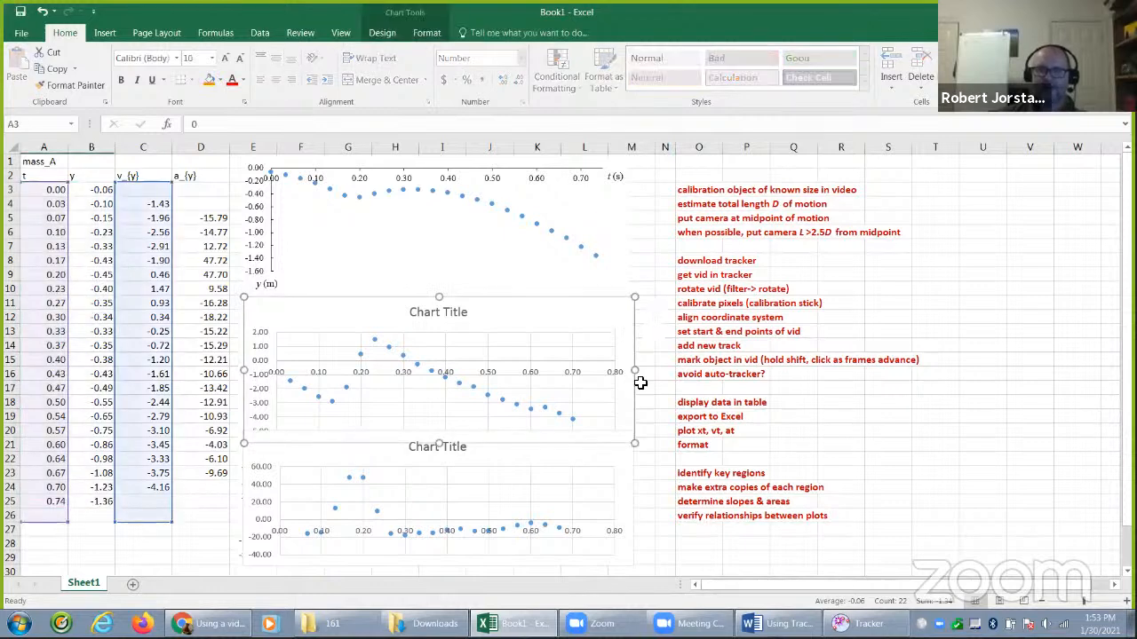
pyautogui.hotkey('ctrl', 'v')
pyautogui.click(629, 452)
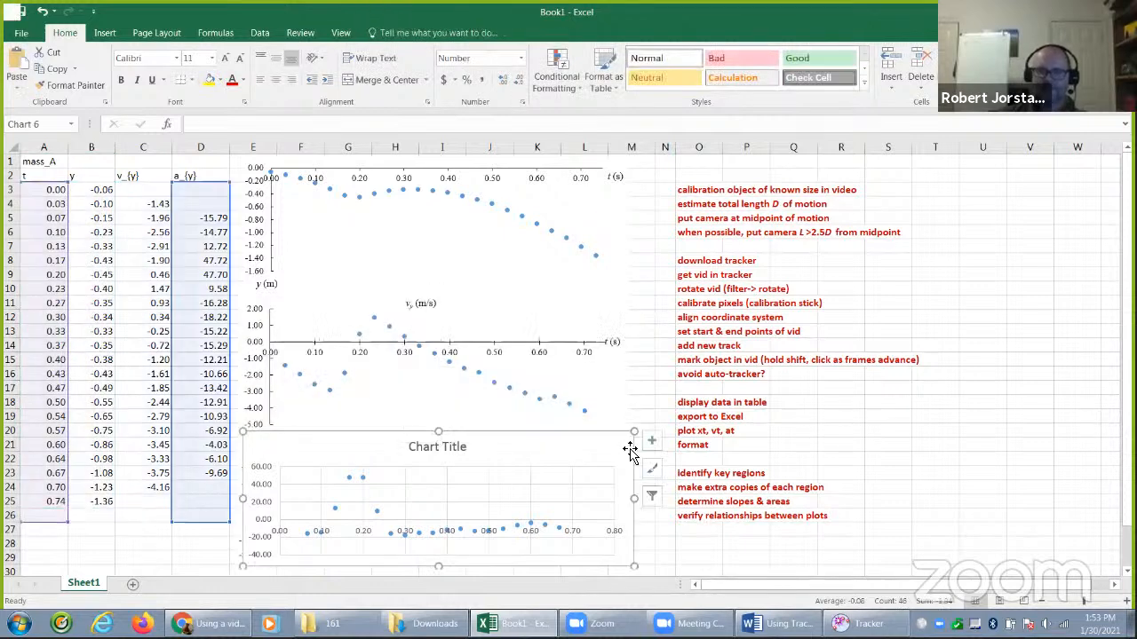
pyautogui.hotkey('ctrl', 'v')
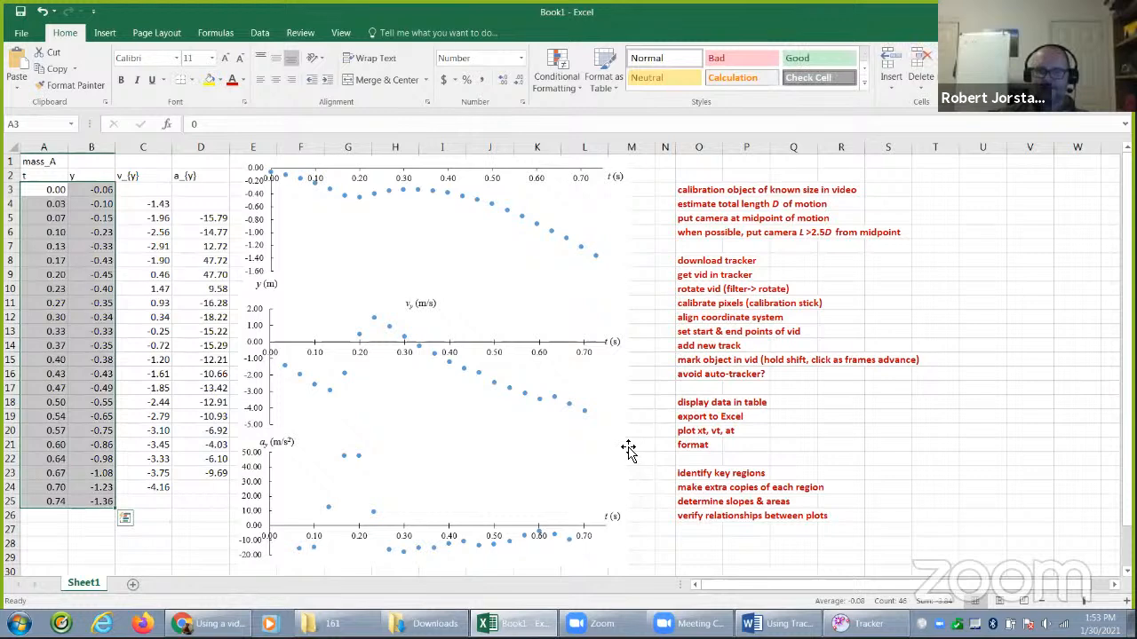
# Shift the formatted a_y chart slightly to the right and examine the axes and data ranges of all three charts
pyautogui.click(622, 453)
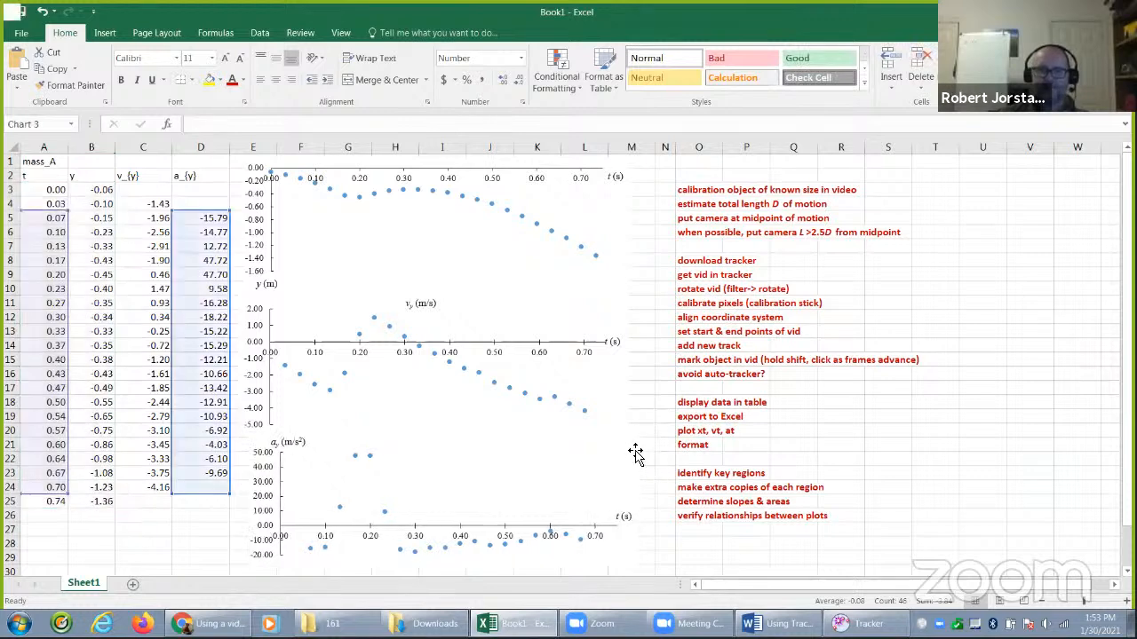
pyautogui.click(457, 235)
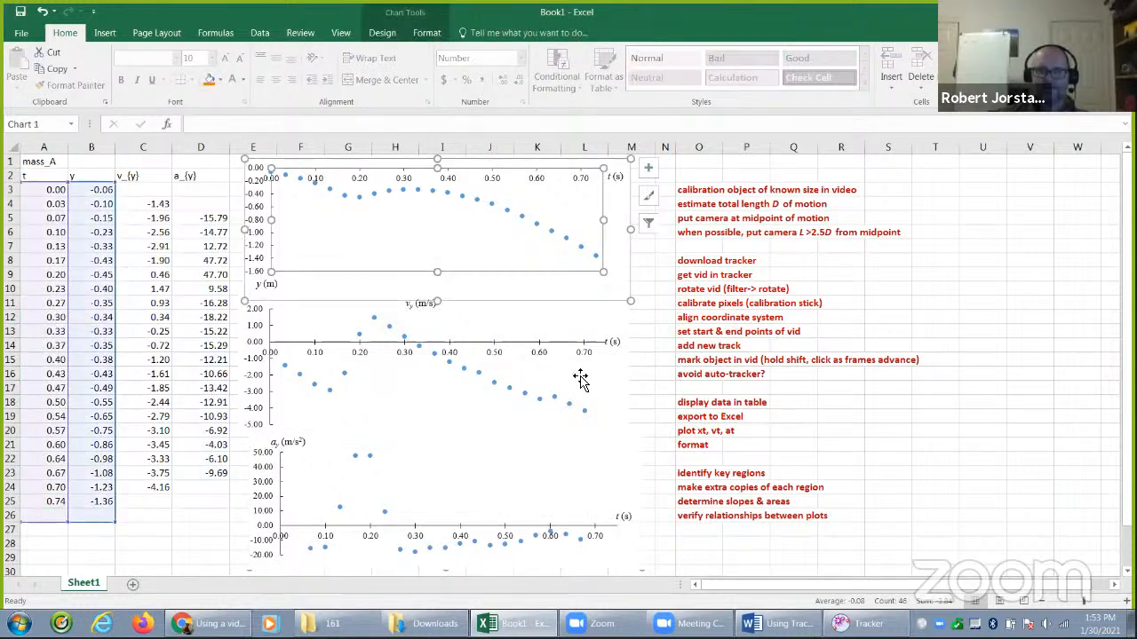
pyautogui.click(573, 322)
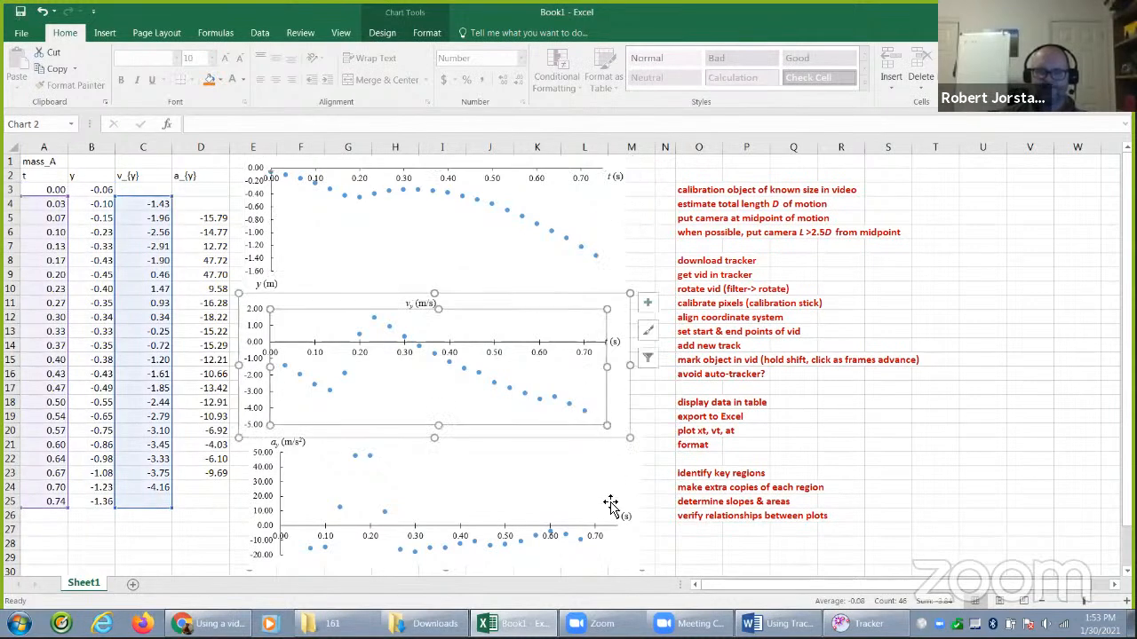
pyautogui.click(574, 486)
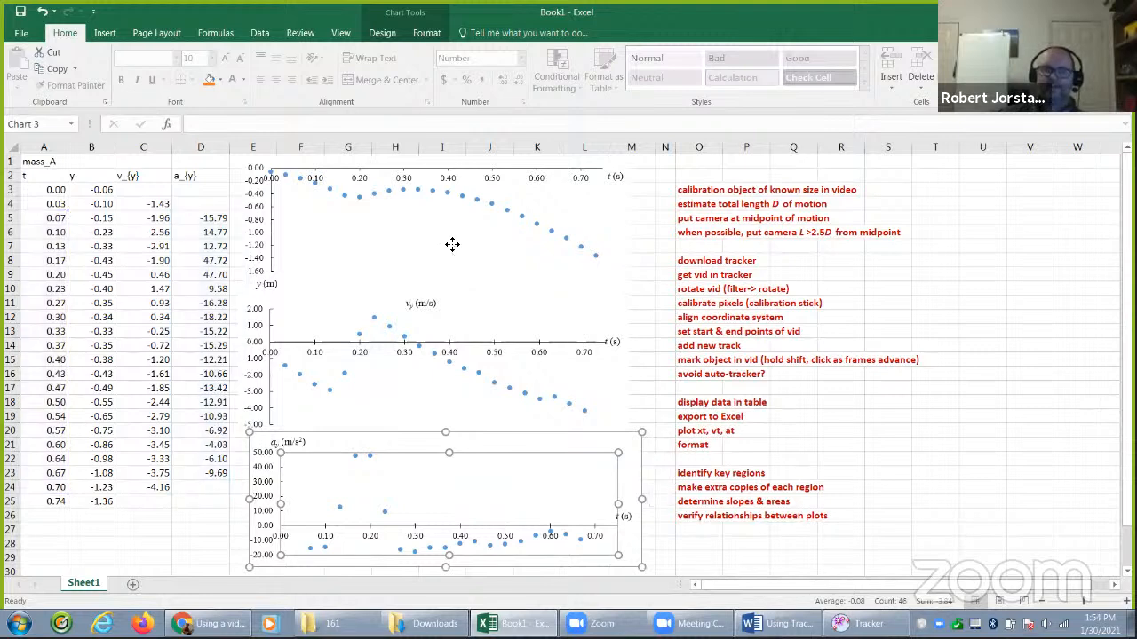
pyautogui.click(452, 247)
pyautogui.click(604, 399)
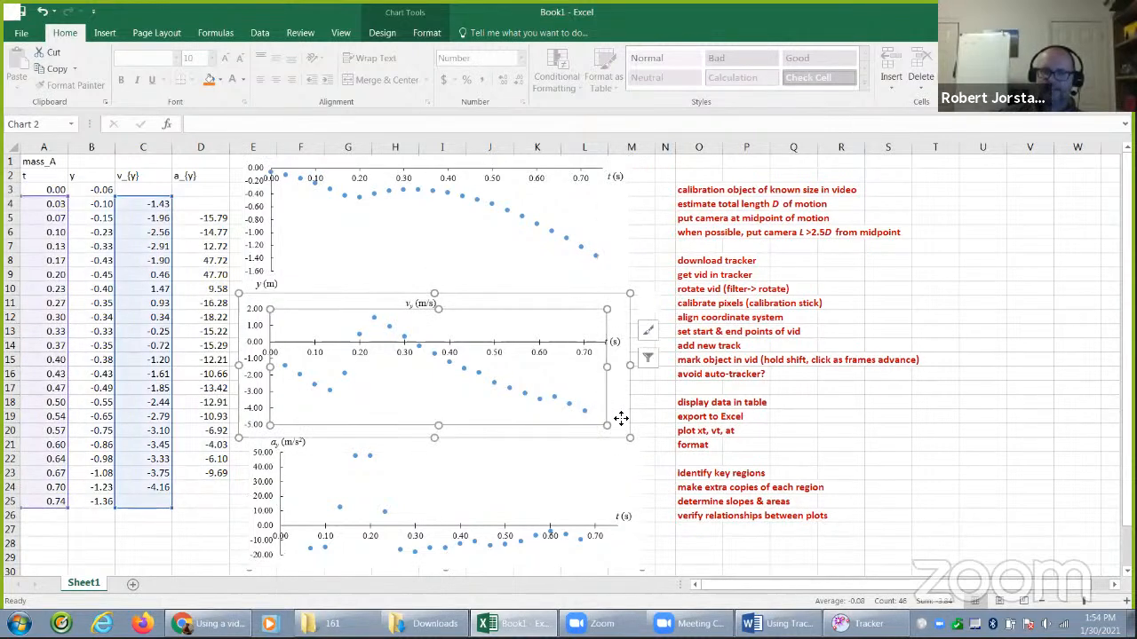
# Review the checklist entries from "plot xt, vt, at" in O20 through "verify relationships between plots" in O26
pyautogui.click(693, 443)
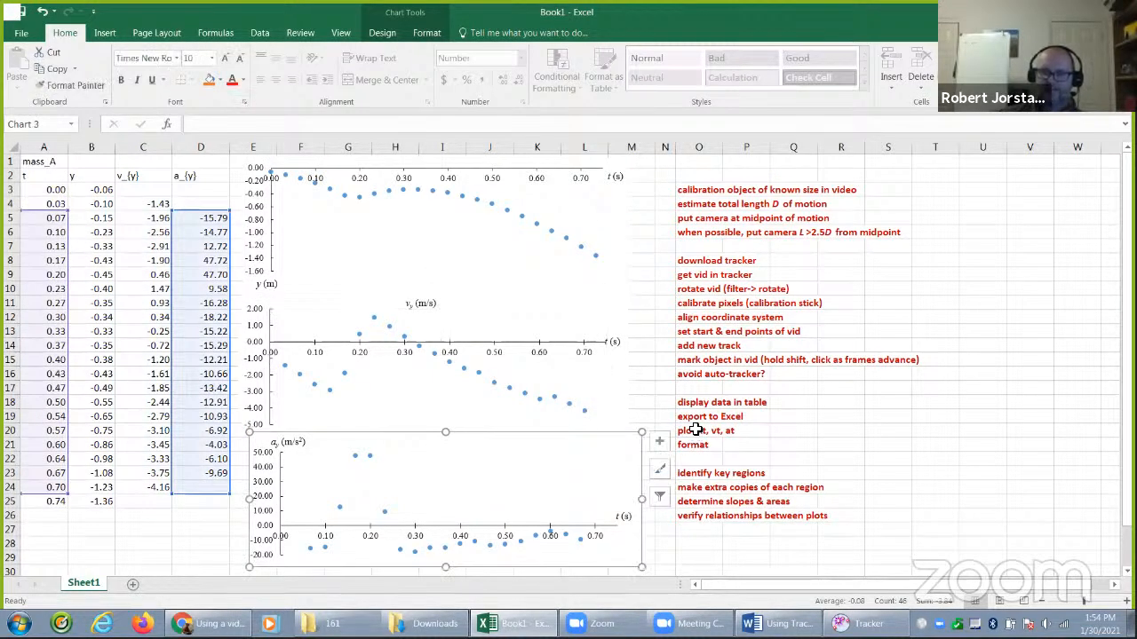
pyautogui.click(696, 430)
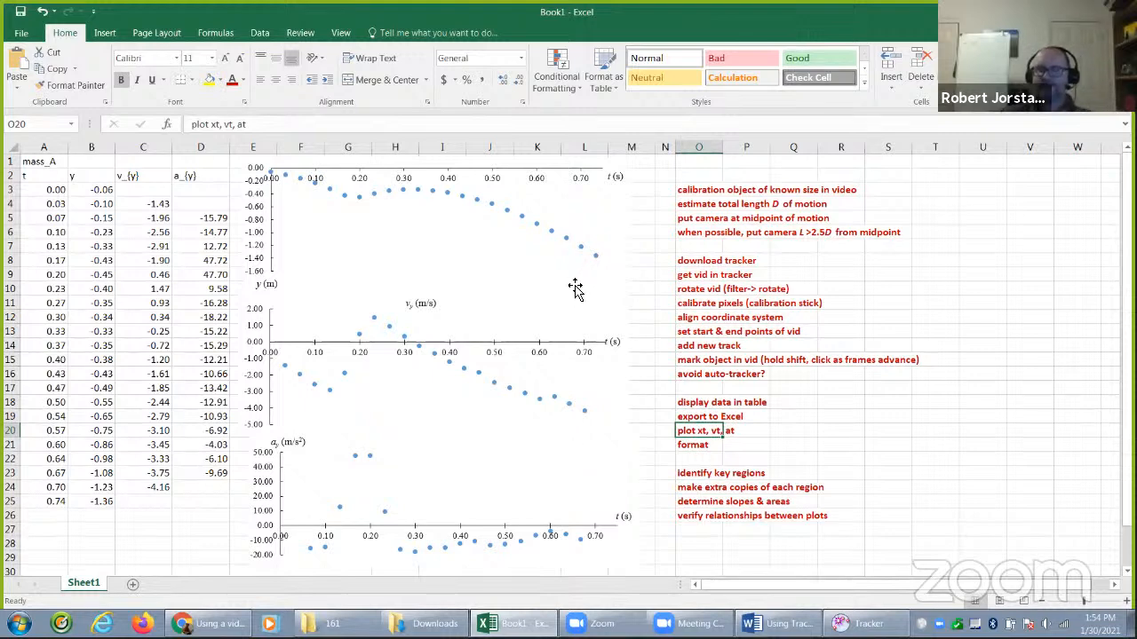
pyautogui.click(757, 447)
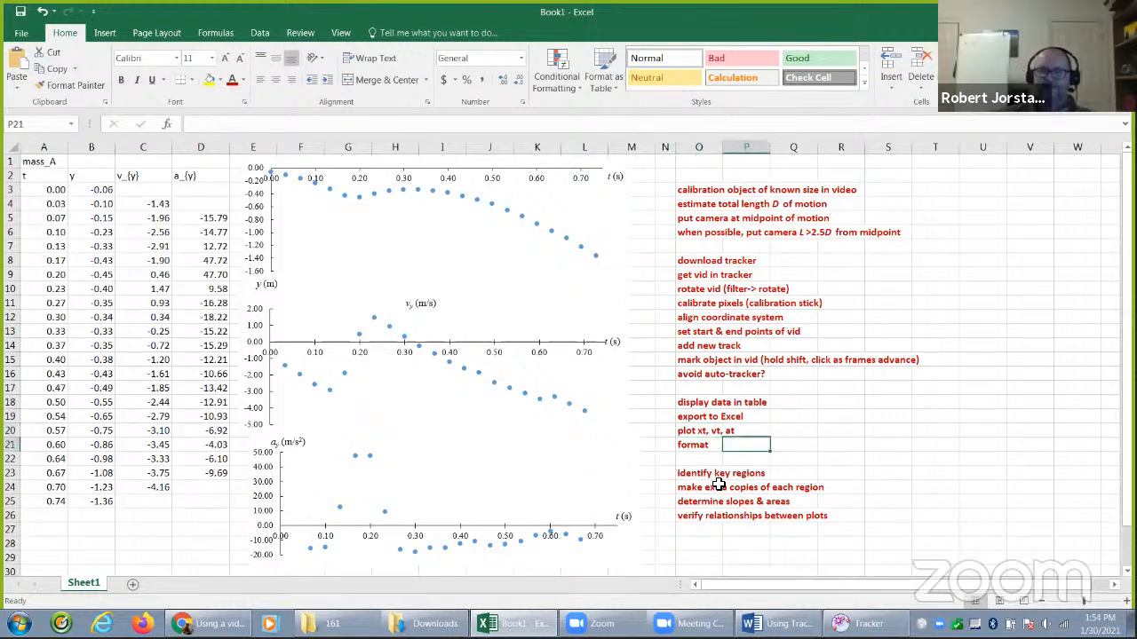
pyautogui.click(710, 473)
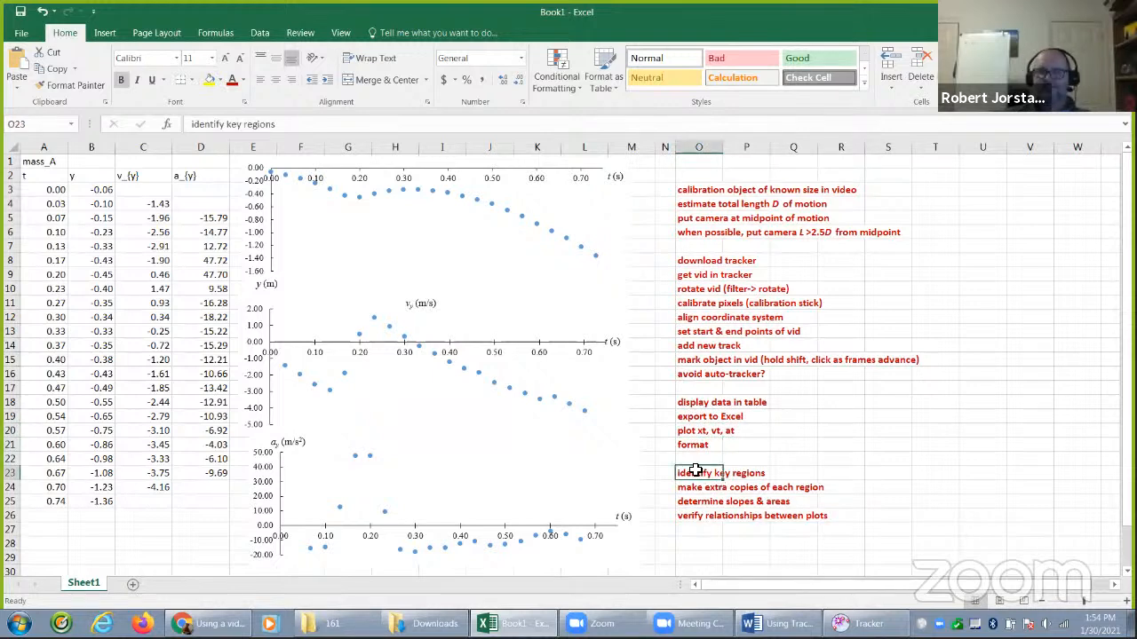
pyautogui.click(697, 488)
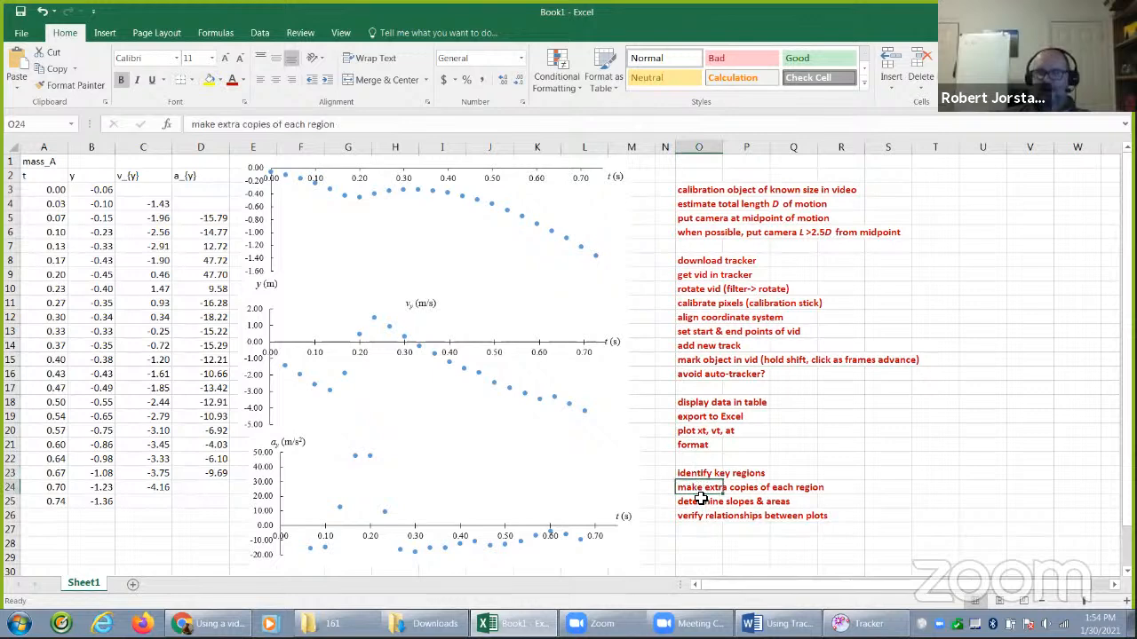
pyautogui.click(702, 503)
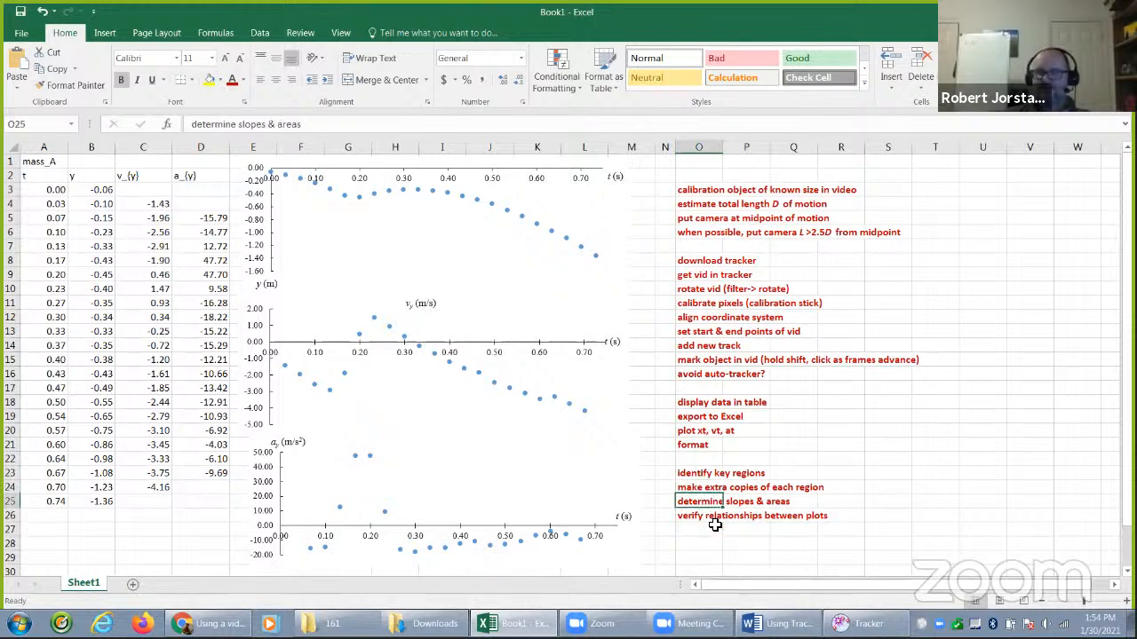
pyautogui.click(708, 517)
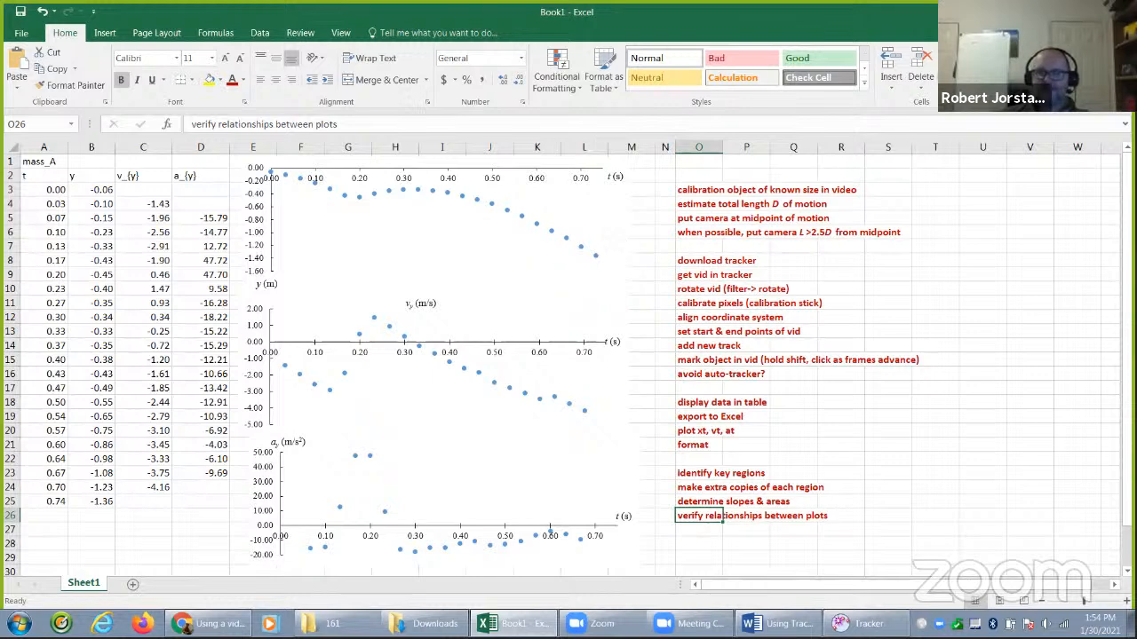
# Restore the Excel workbook to a smaller window showing the charts in columns F to K and bring up Tracker beside it
pyautogui.click(1086, 12)
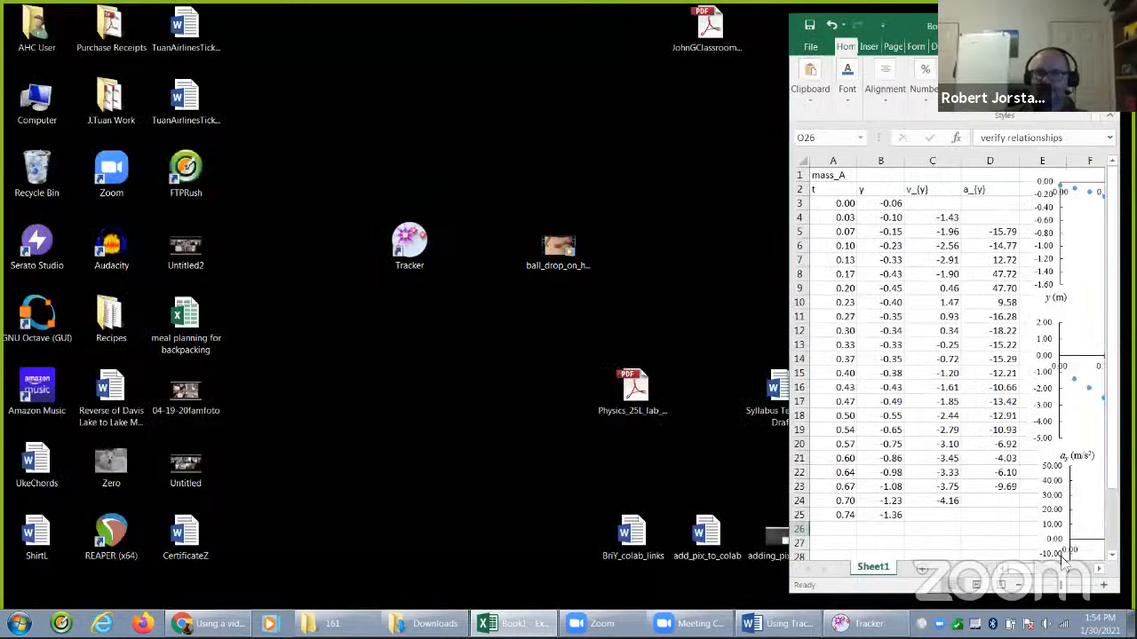
pyautogui.click(1096, 570)
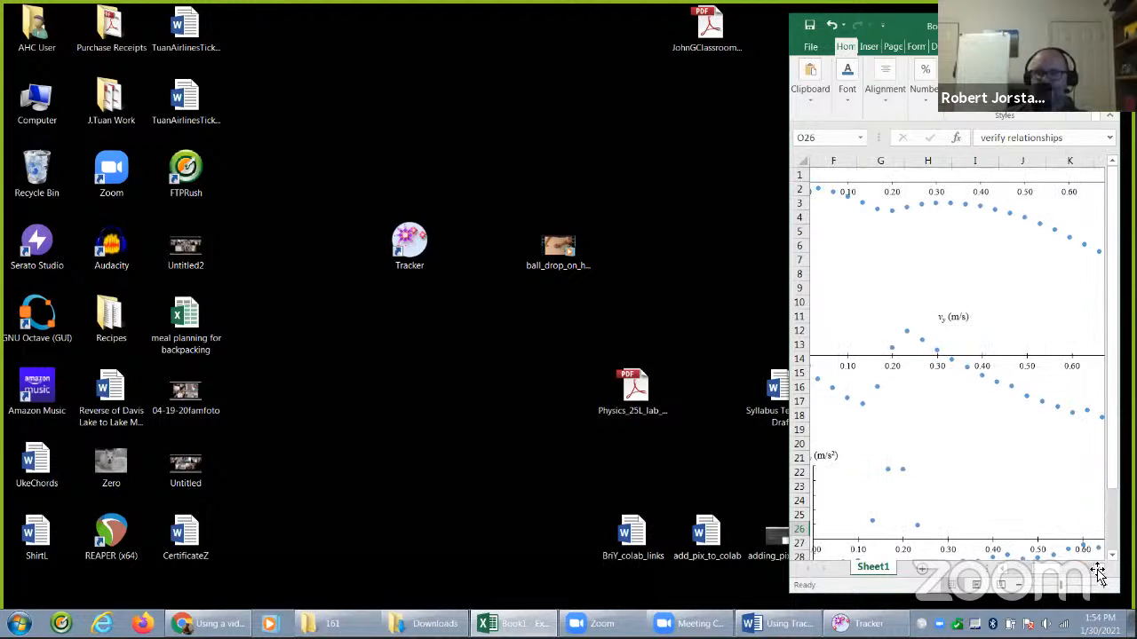
pyautogui.click(898, 268)
pyautogui.click(972, 398)
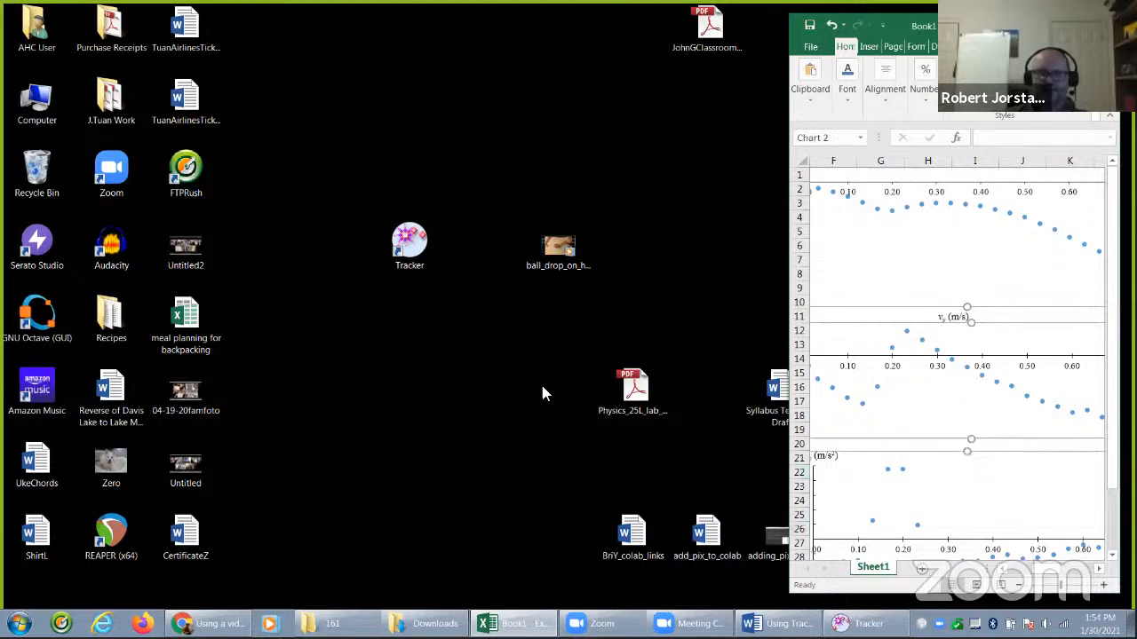
pyautogui.click(861, 623)
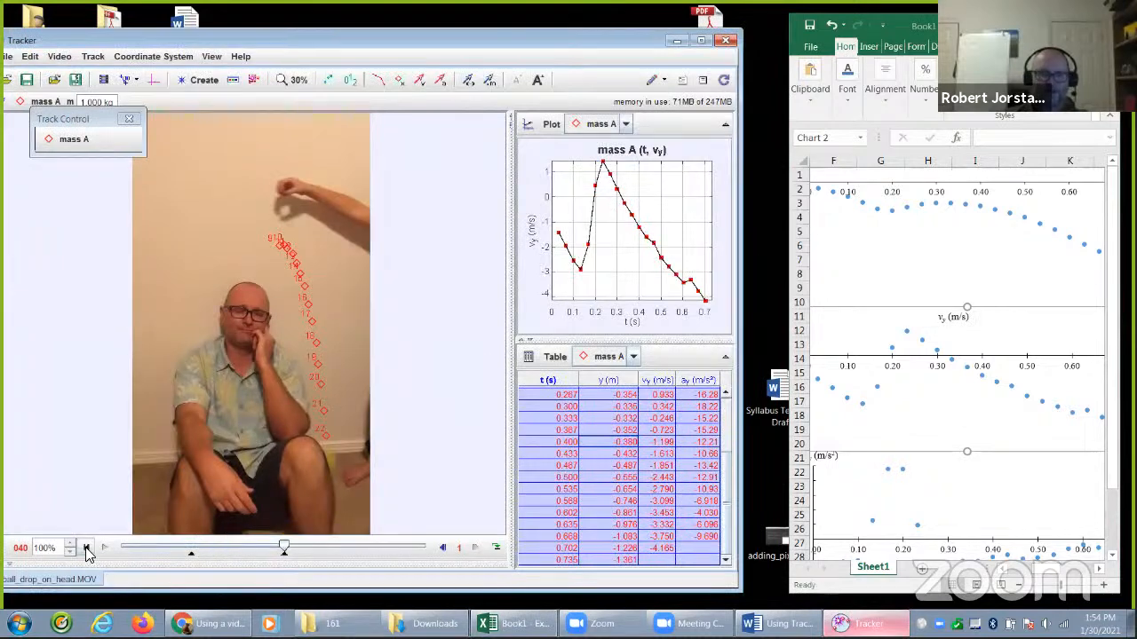
# Rewind the ball video to its first step and check the plot's vertical-axis variable, keeping "vy: velocity y-component"
pyautogui.click(536, 245)
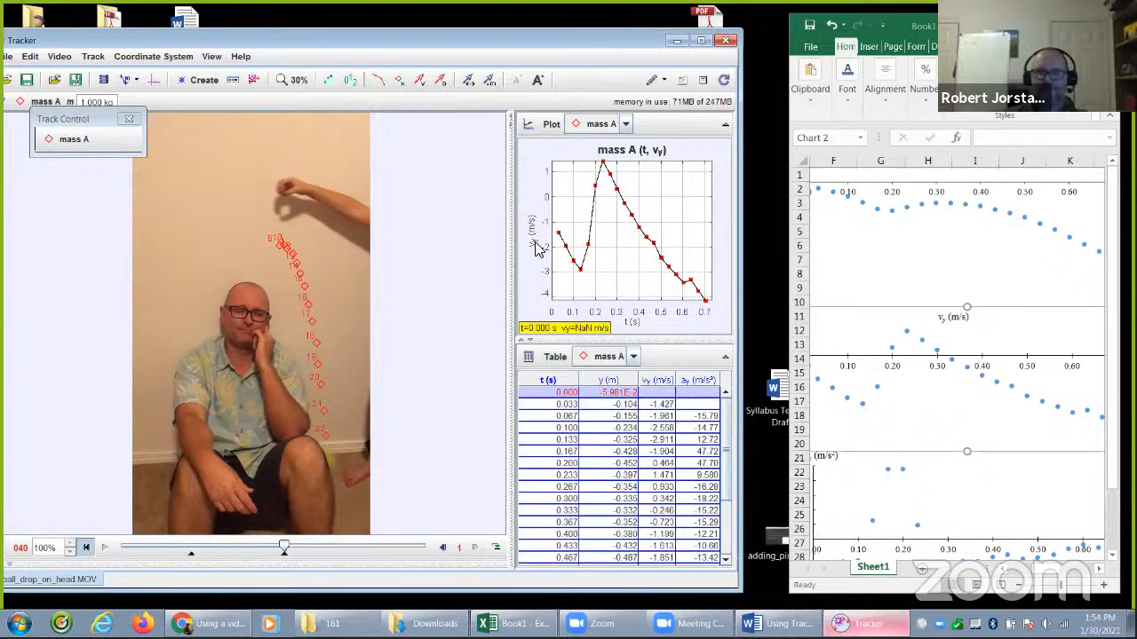
pyautogui.click(536, 242)
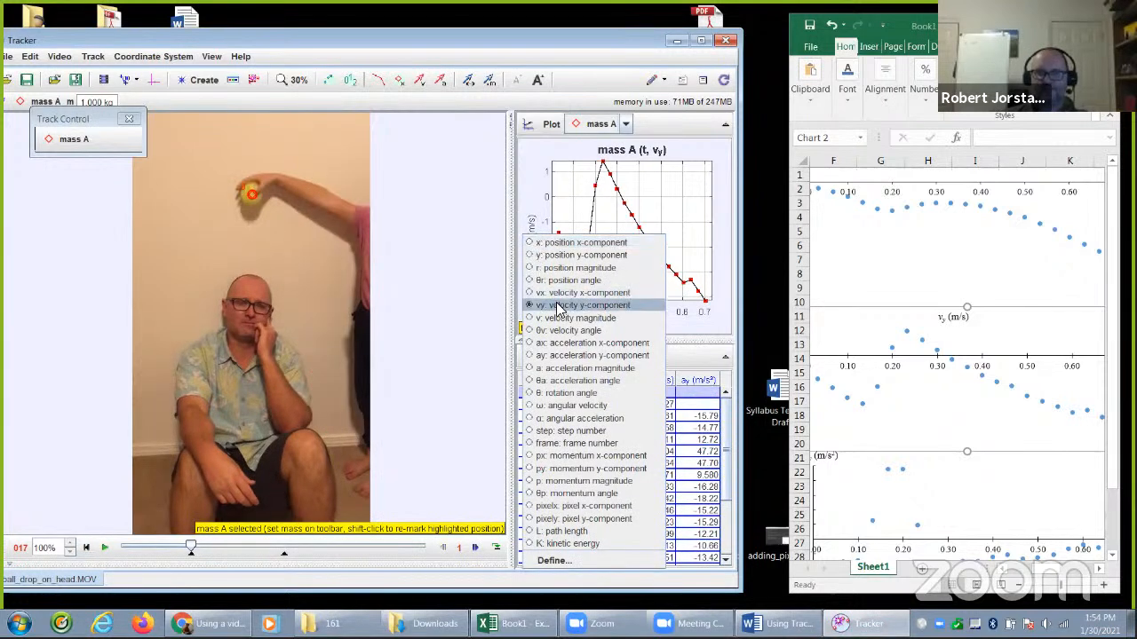
pyautogui.click(536, 208)
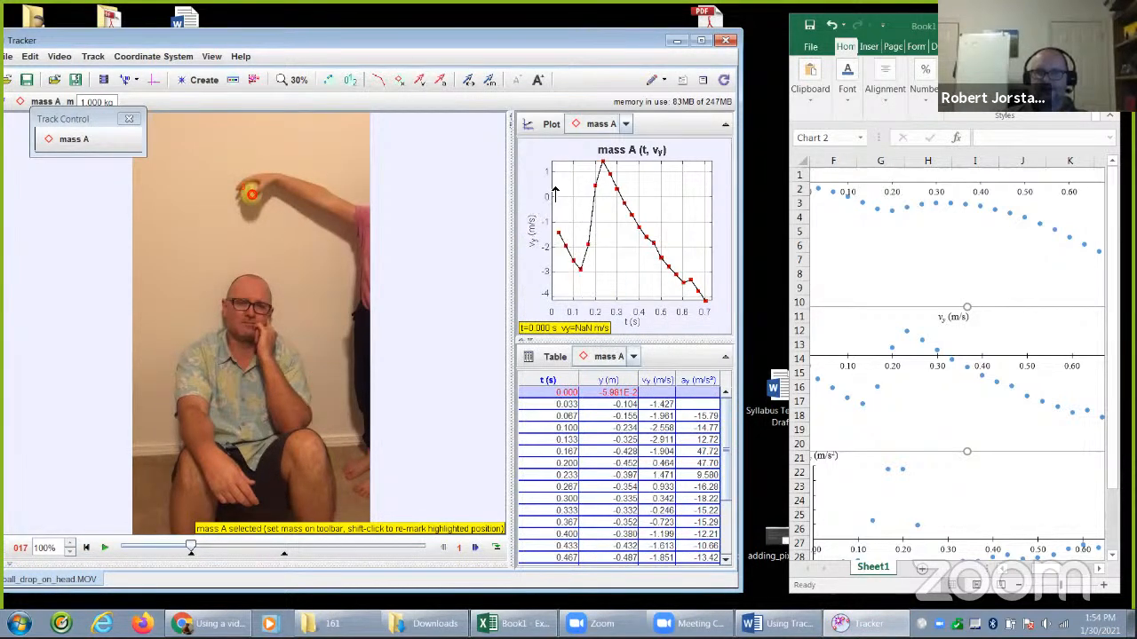
# Annotate the zero-velocity lines on the Tracker and Excel vy plots in pink, circle both plots and clear the drawings
pyautogui.click(555, 539)
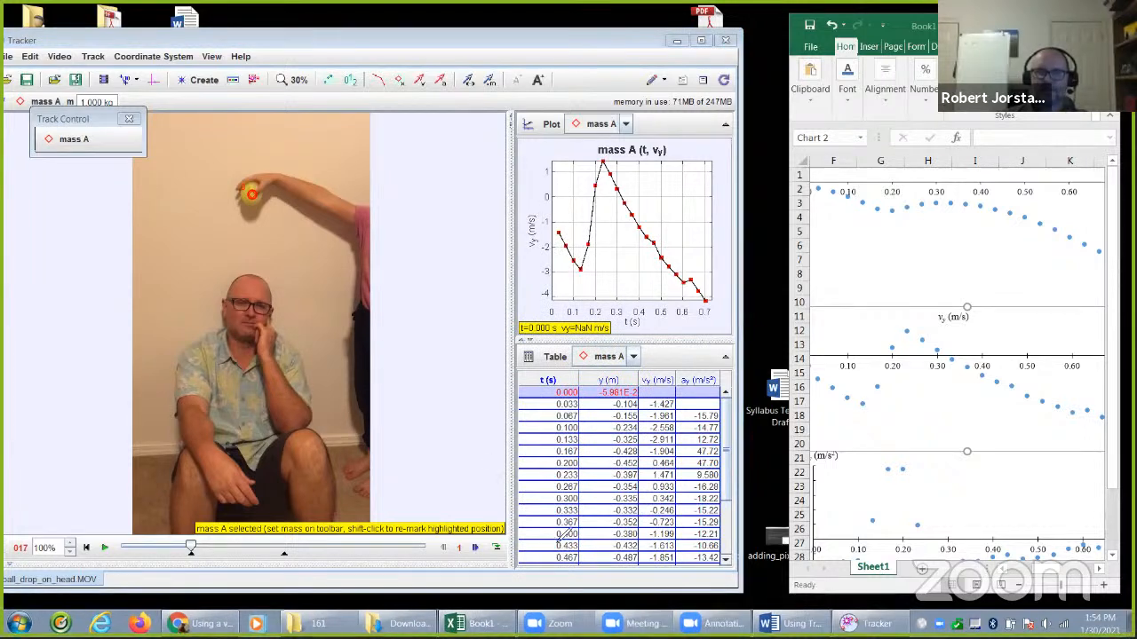
pyautogui.moveTo(556, 199); pyautogui.dragTo(712, 199)
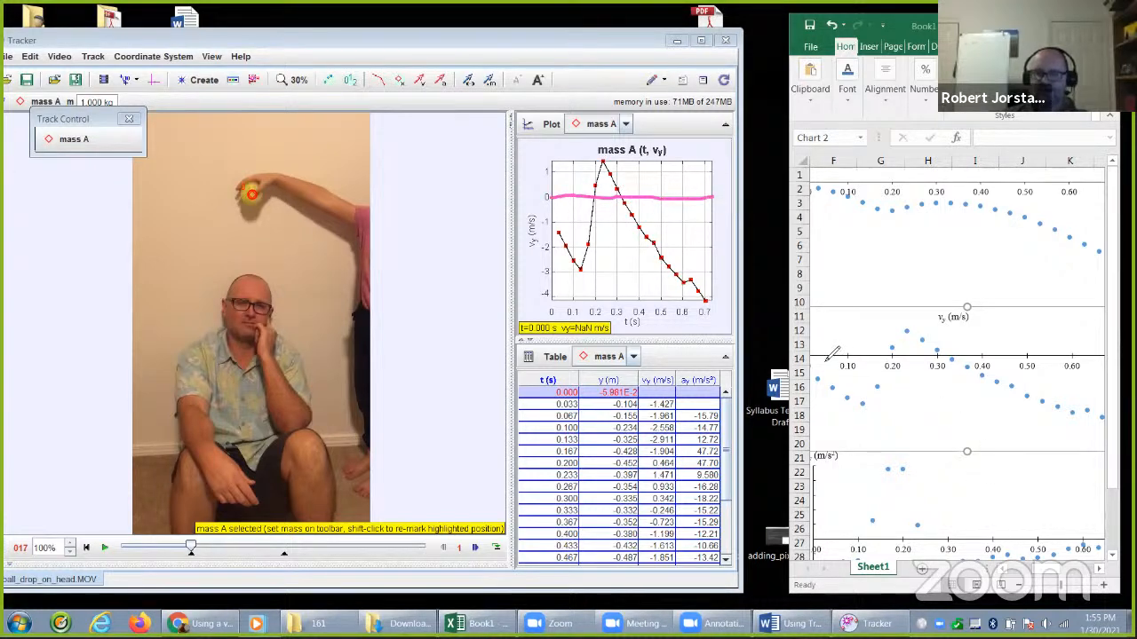
pyautogui.moveTo(818, 357); pyautogui.dragTo(1106, 358)
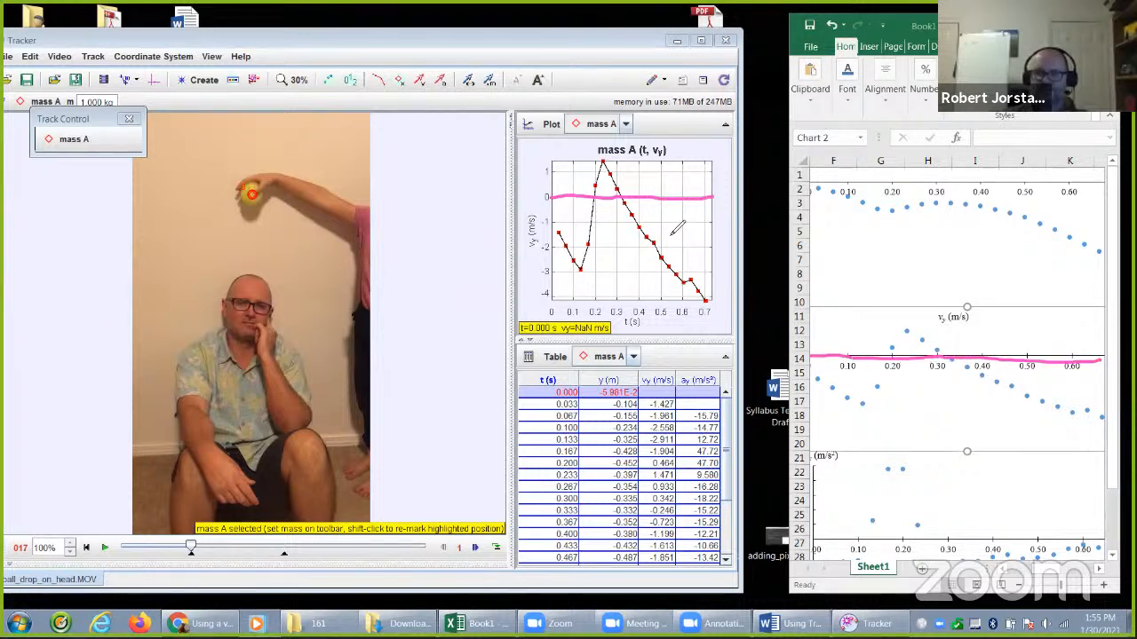
pyautogui.moveTo(662, 135)
pyautogui.mouseDown()
pyautogui.moveTo(531, 267)
pyautogui.moveTo(730, 193)
pyautogui.moveTo(677, 135)
pyautogui.mouseUp()
pyautogui.moveTo(827, 303)
pyautogui.mouseDown()
pyautogui.moveTo(840, 303)
pyautogui.moveTo(933, 485)
pyautogui.moveTo(1076, 321)
pyautogui.moveTo(851, 317)
pyautogui.mouseUp()
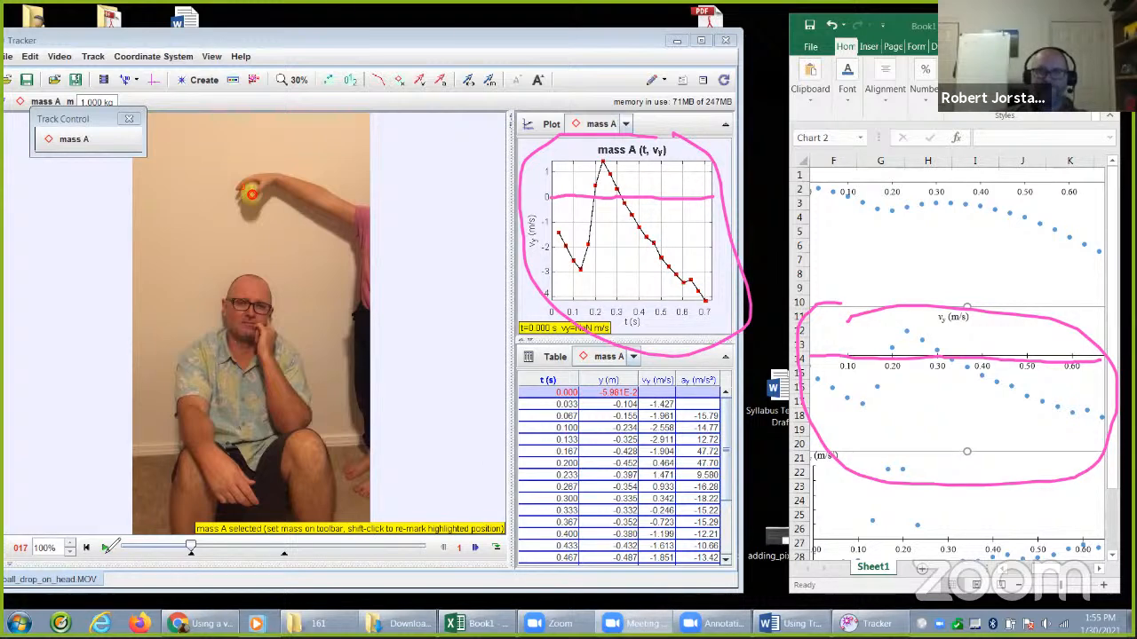
pyautogui.click(719, 123)
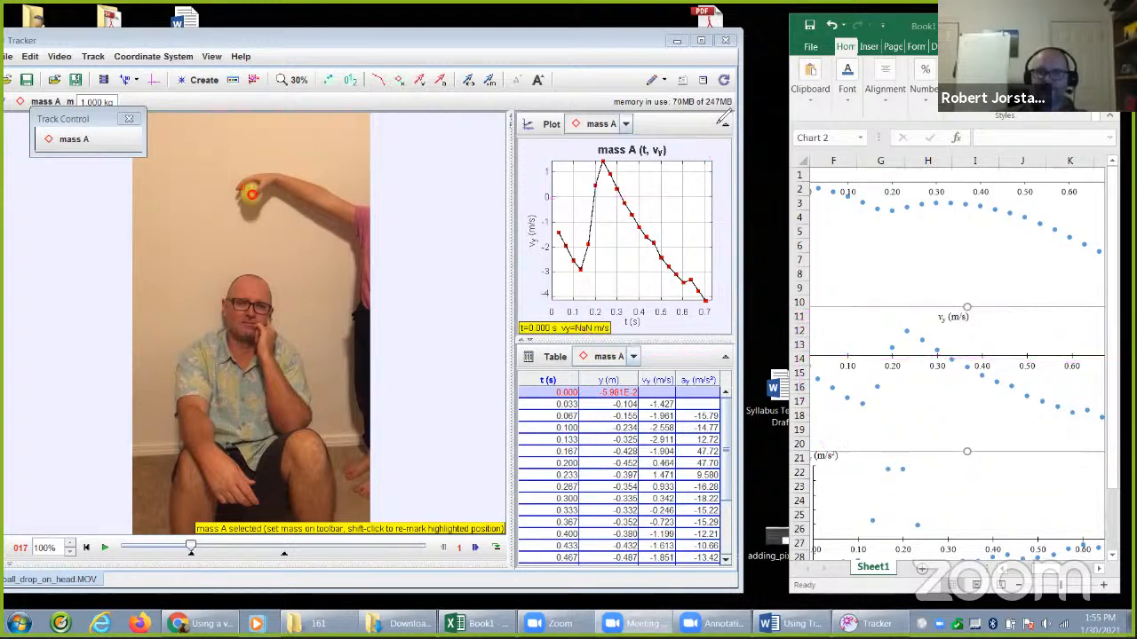
# Leave the annotation mode and play the tracked ball video through to the end of the clip
pyautogui.click(623, 314)
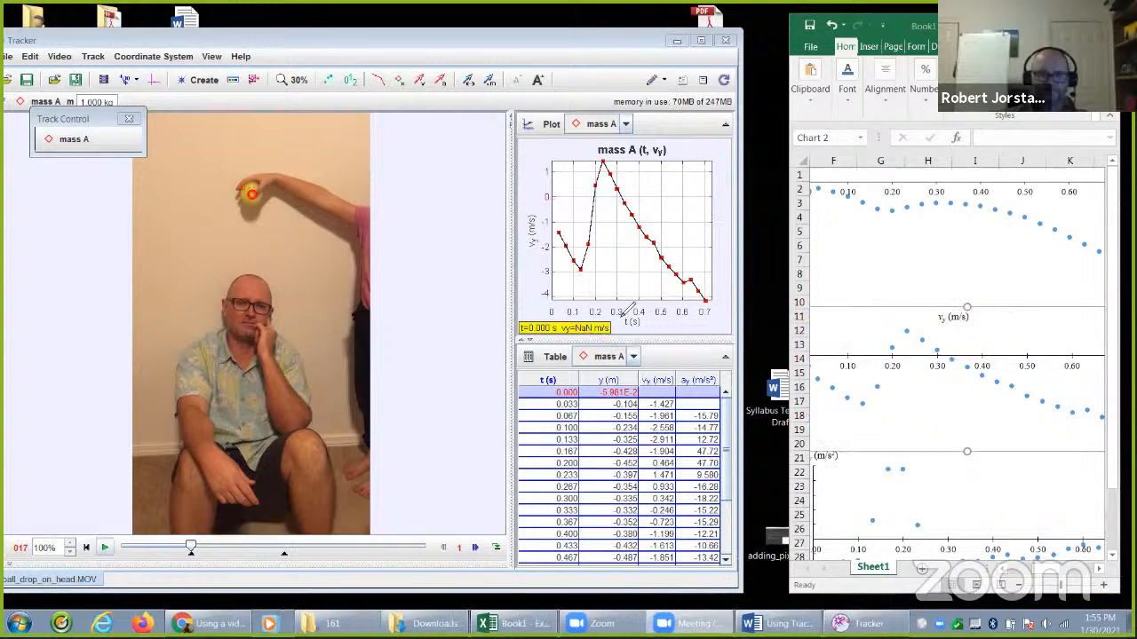
pyautogui.press('space')
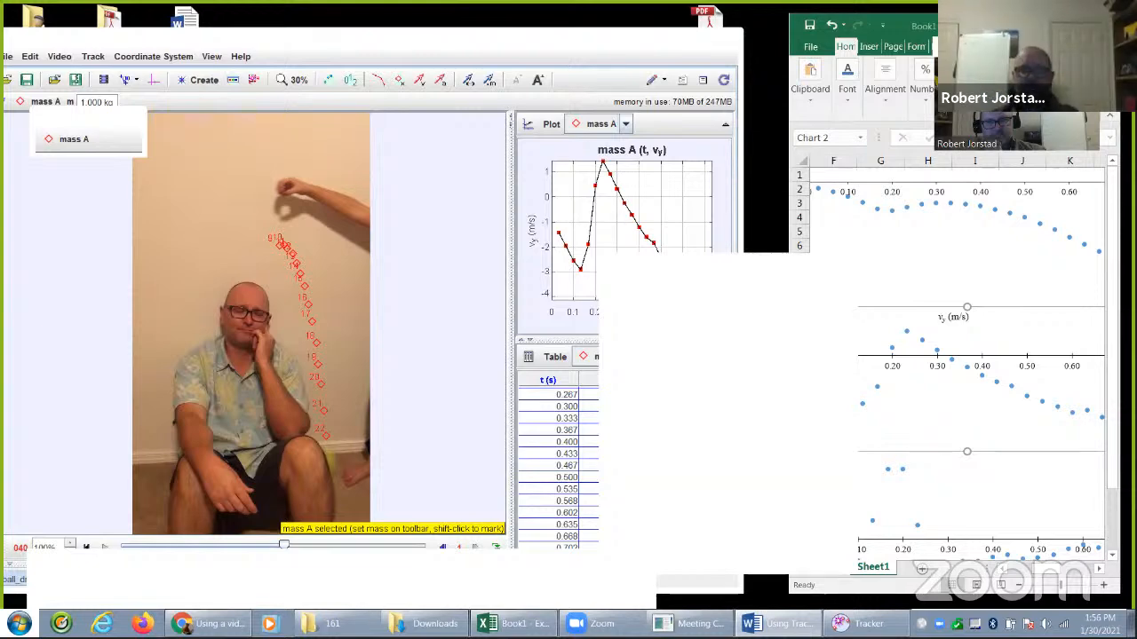
# Open Windows Task Manager, switch to the Meeting Controls task and close Task Manager
pyautogui.hotkey('ctrl', 'shift', 'Escape')
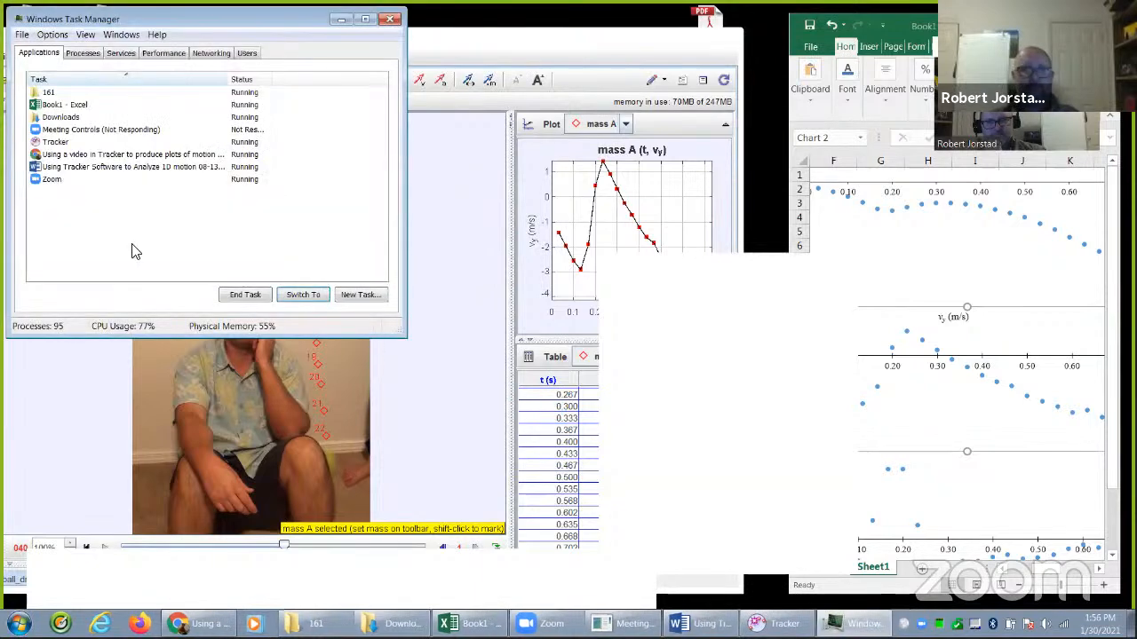
pyautogui.click(74, 181)
pyautogui.click(102, 131)
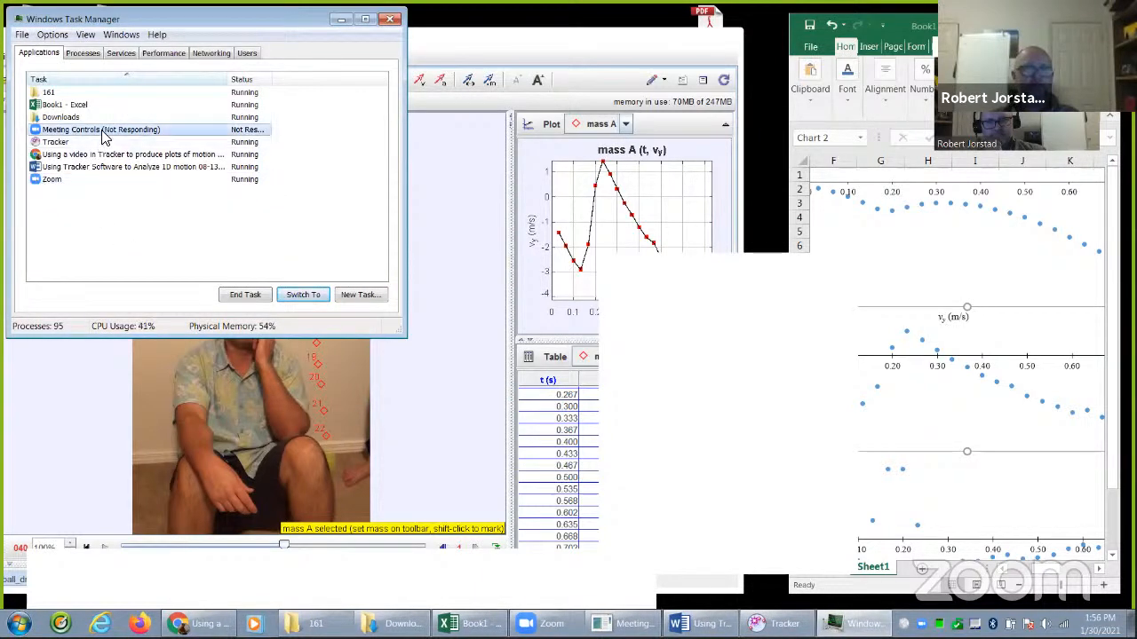
pyautogui.click(293, 301)
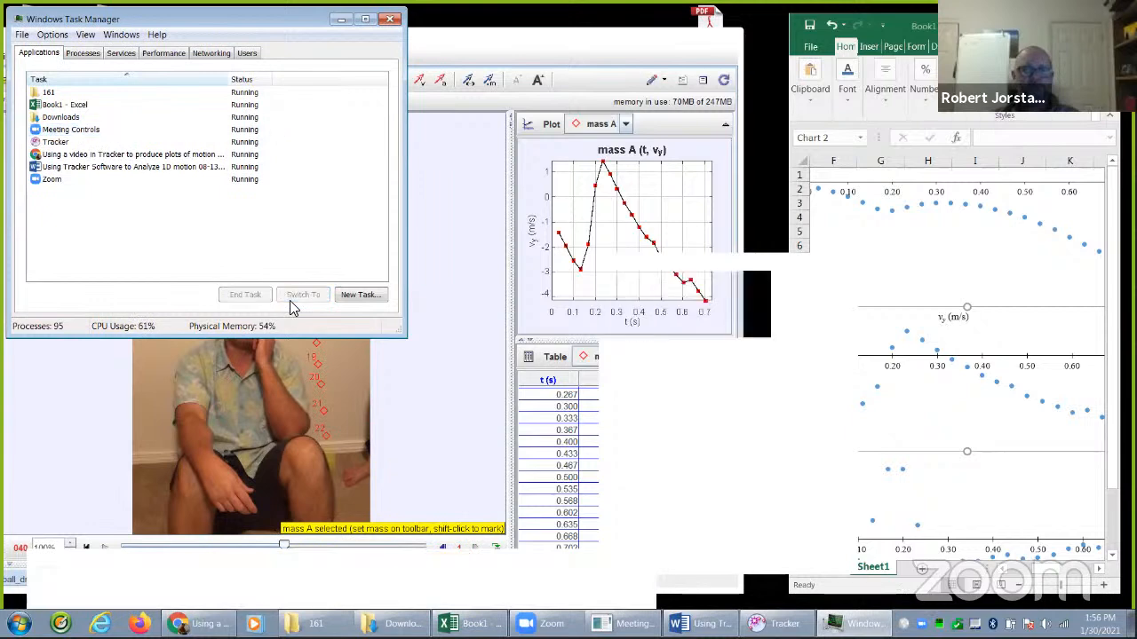
pyautogui.click(391, 20)
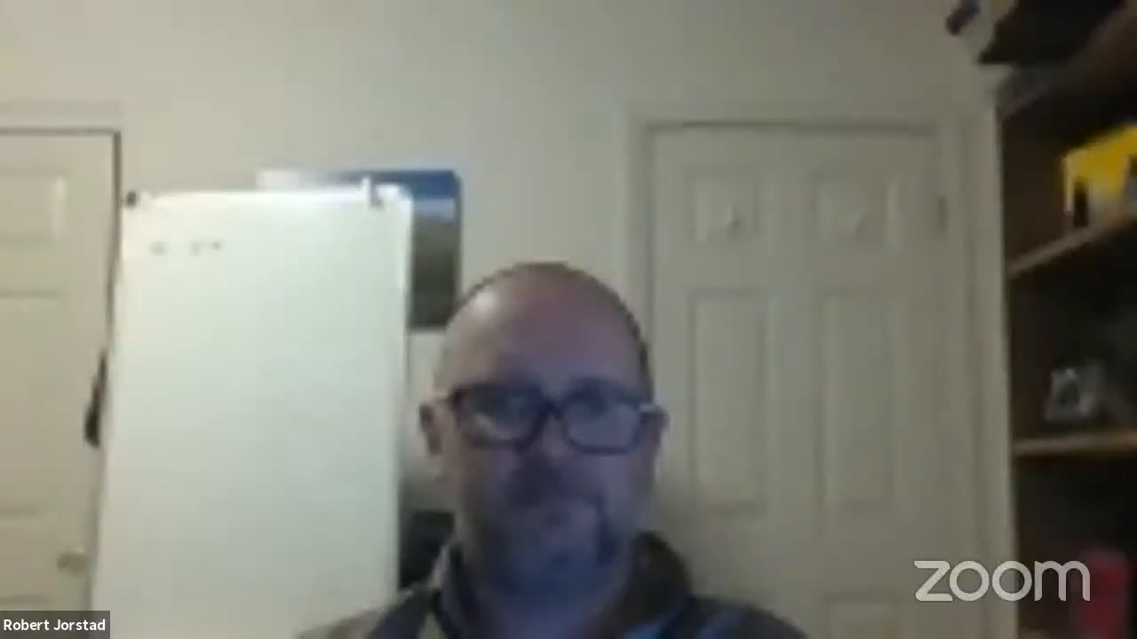